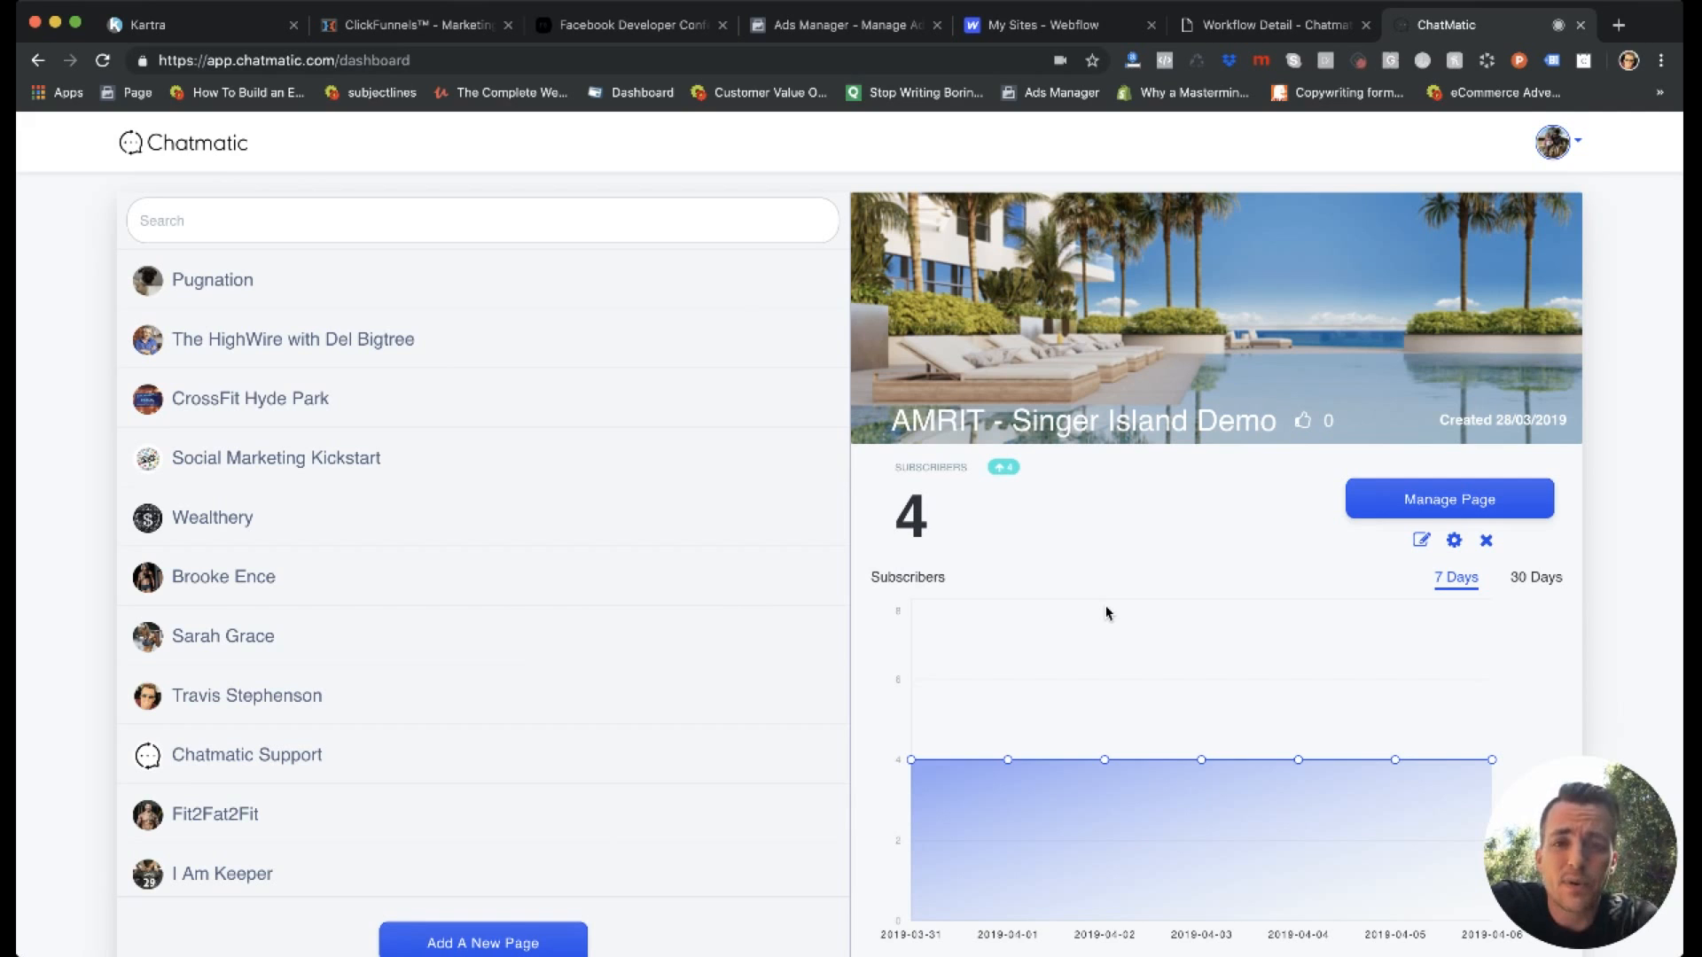
Look through the full list of connected pages on the dashboard, from Pugnation to AMRIT - Singer Island Demo.
scroll(1108, 613, down, 1)
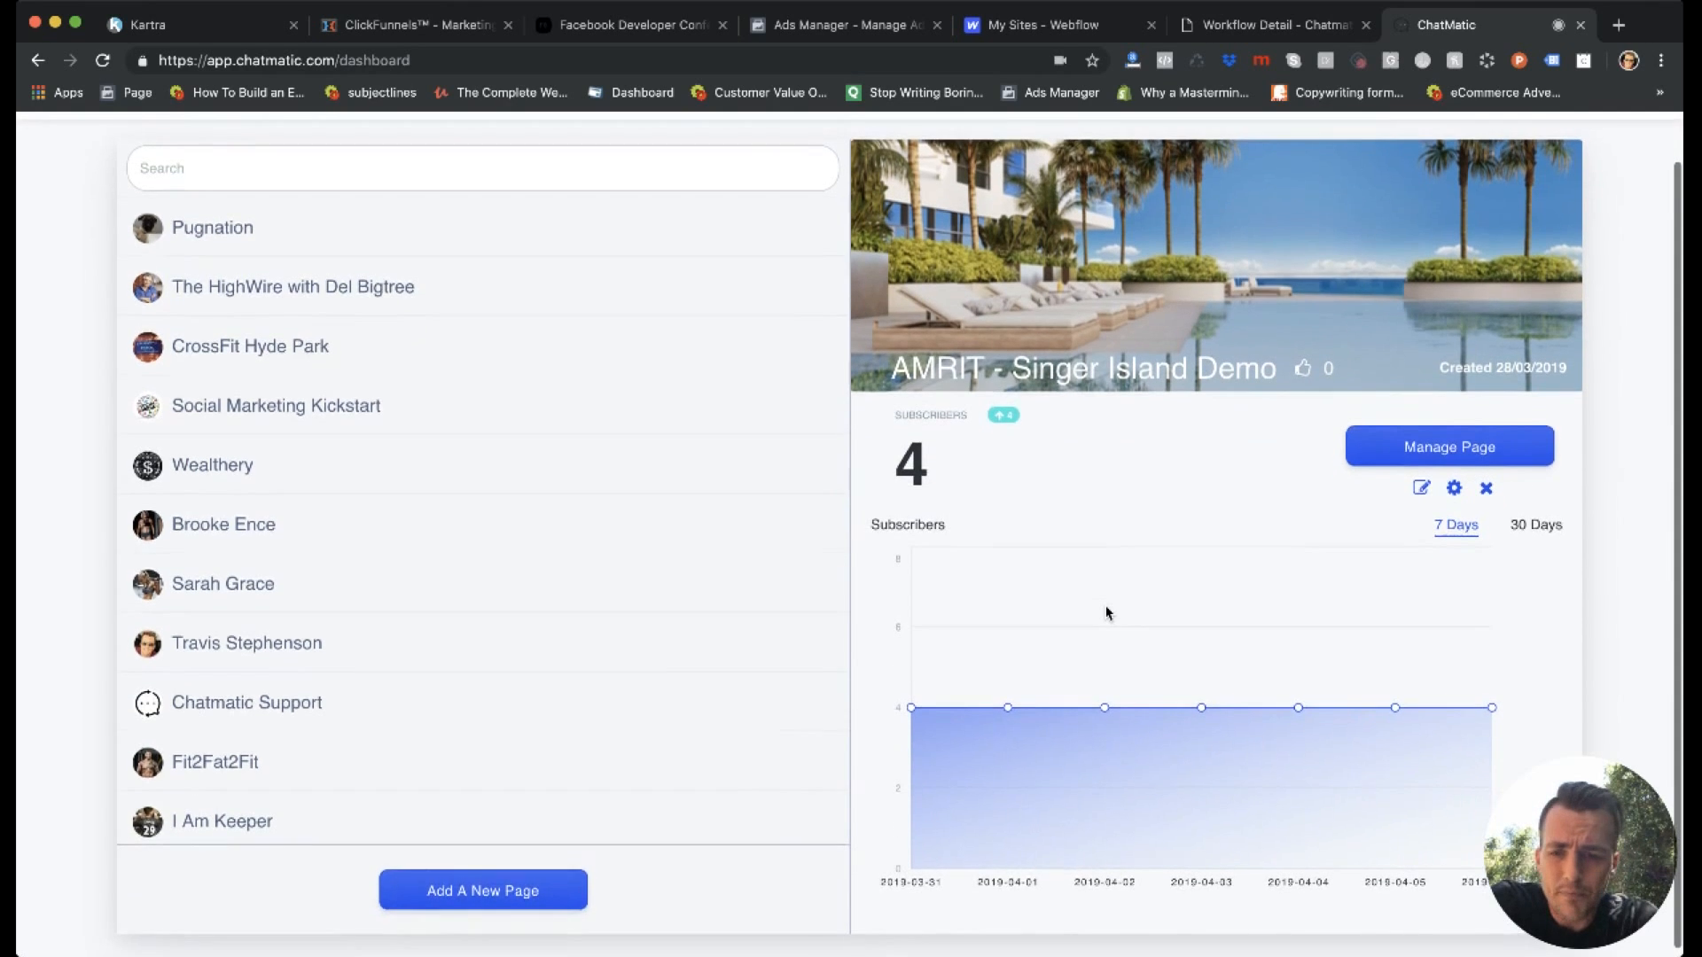
scroll(1108, 614, up, 1)
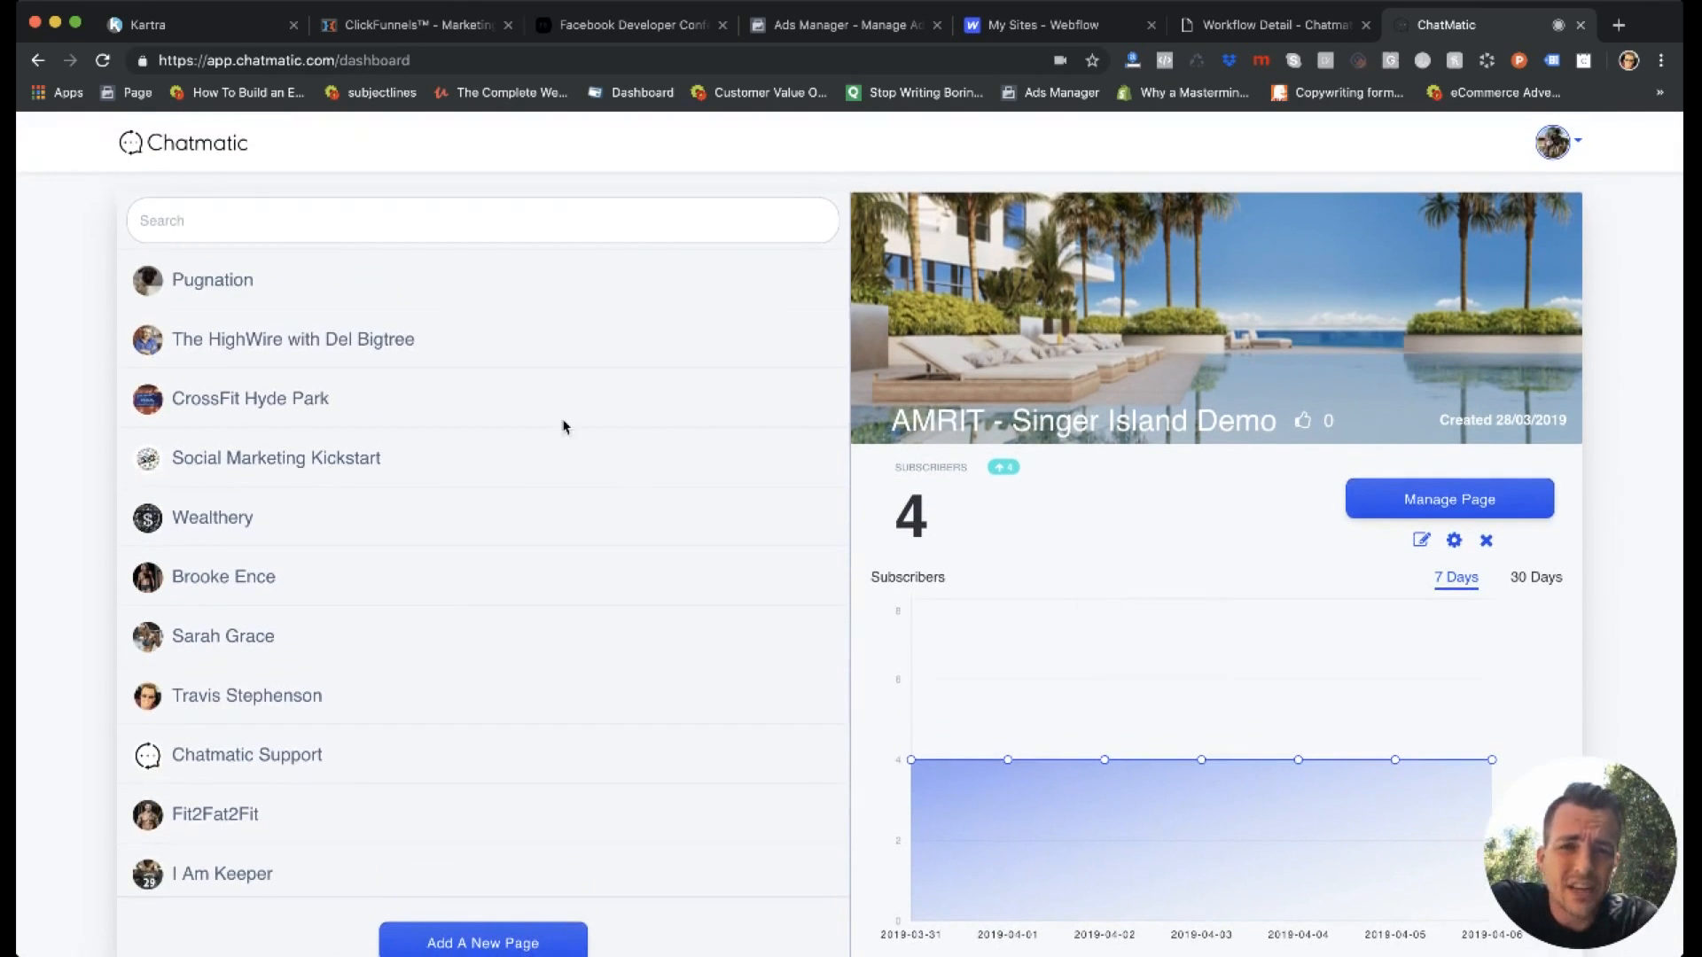
scroll(560, 351, down, 3)
scroll(560, 351, up, 2)
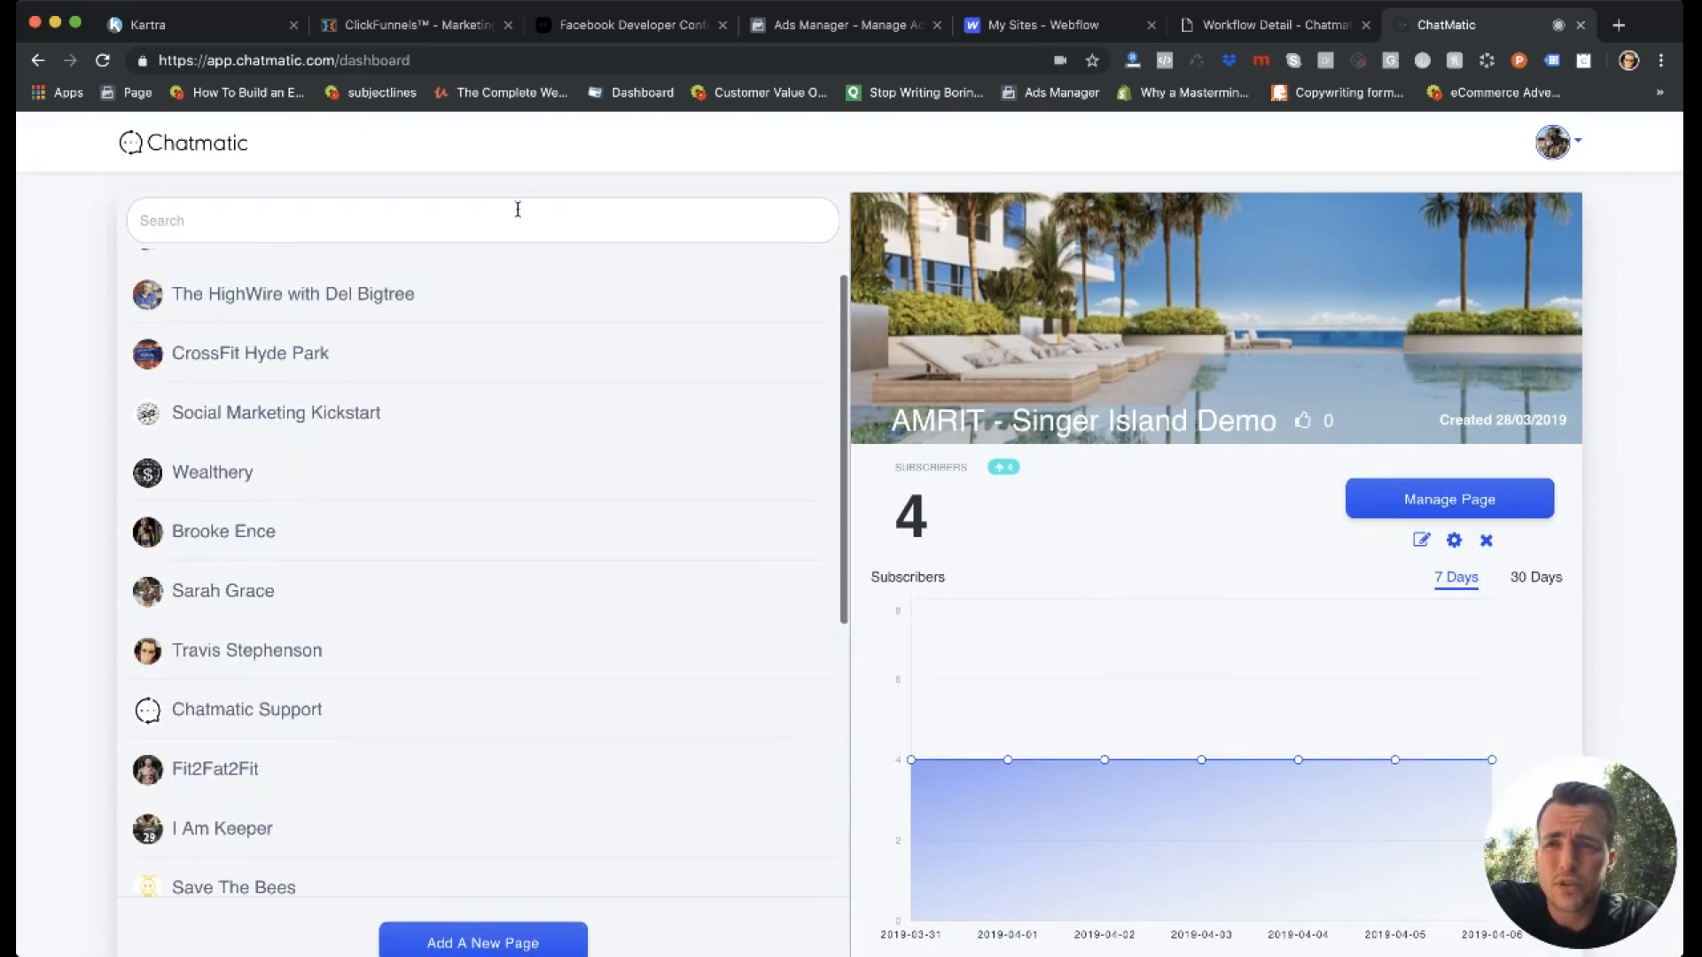
scroll(460, 478, down, 6)
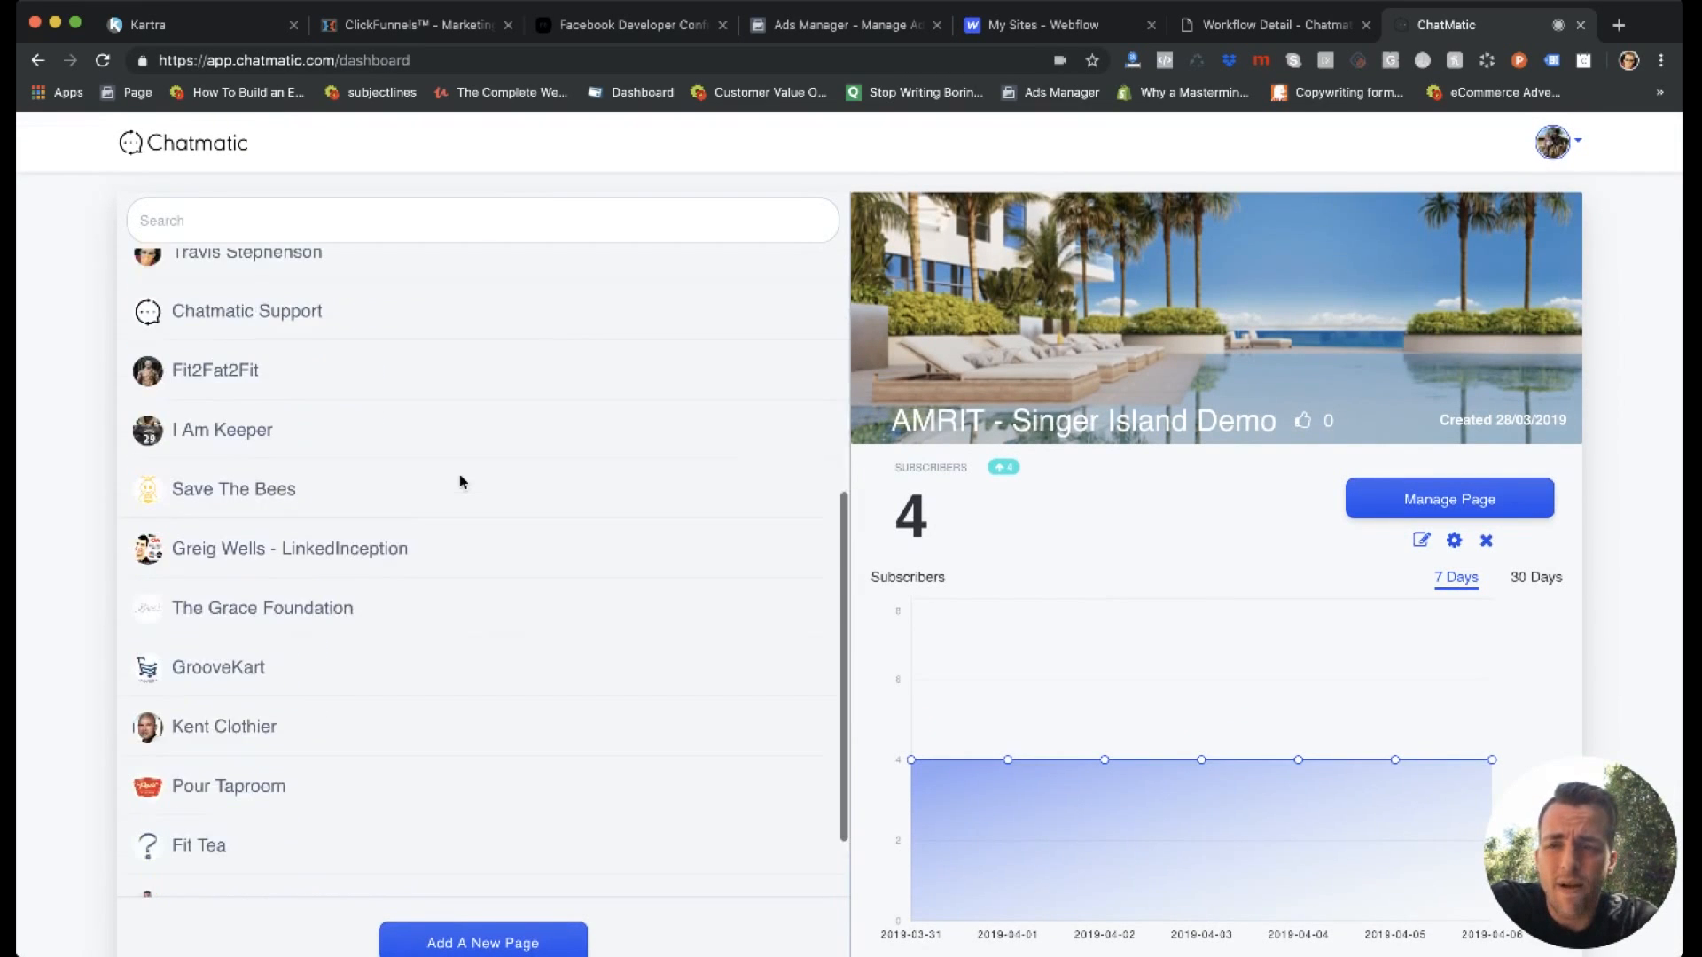
scroll(357, 479, down, 2)
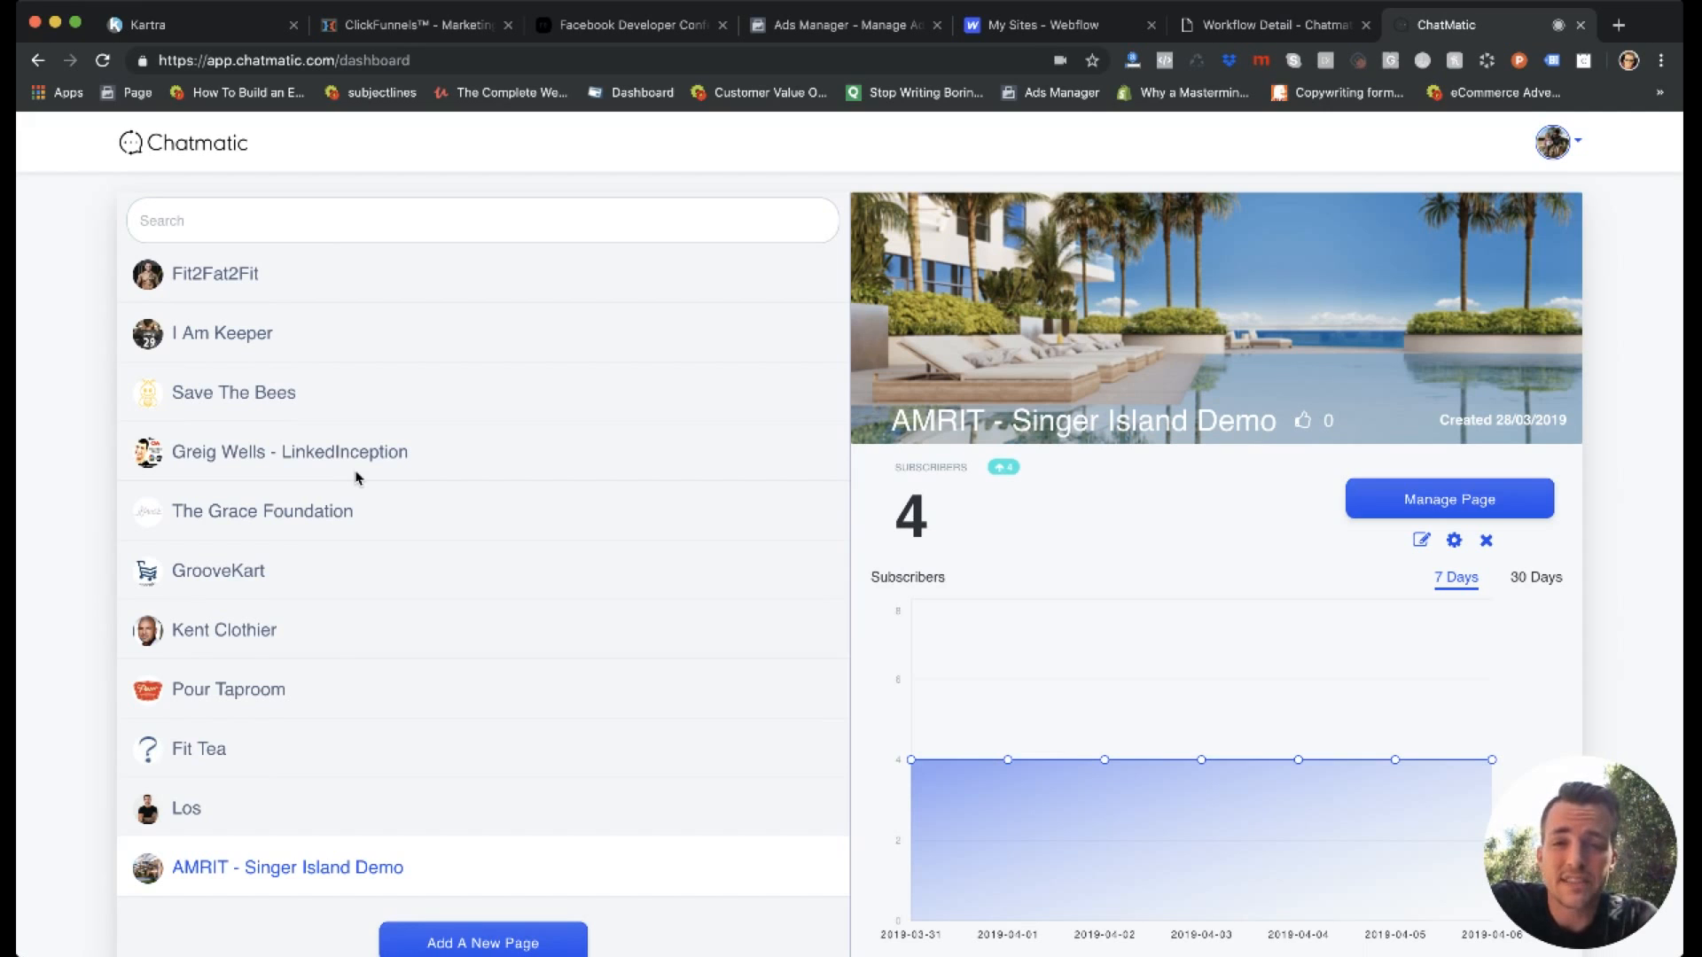
scroll(357, 479, up, 5)
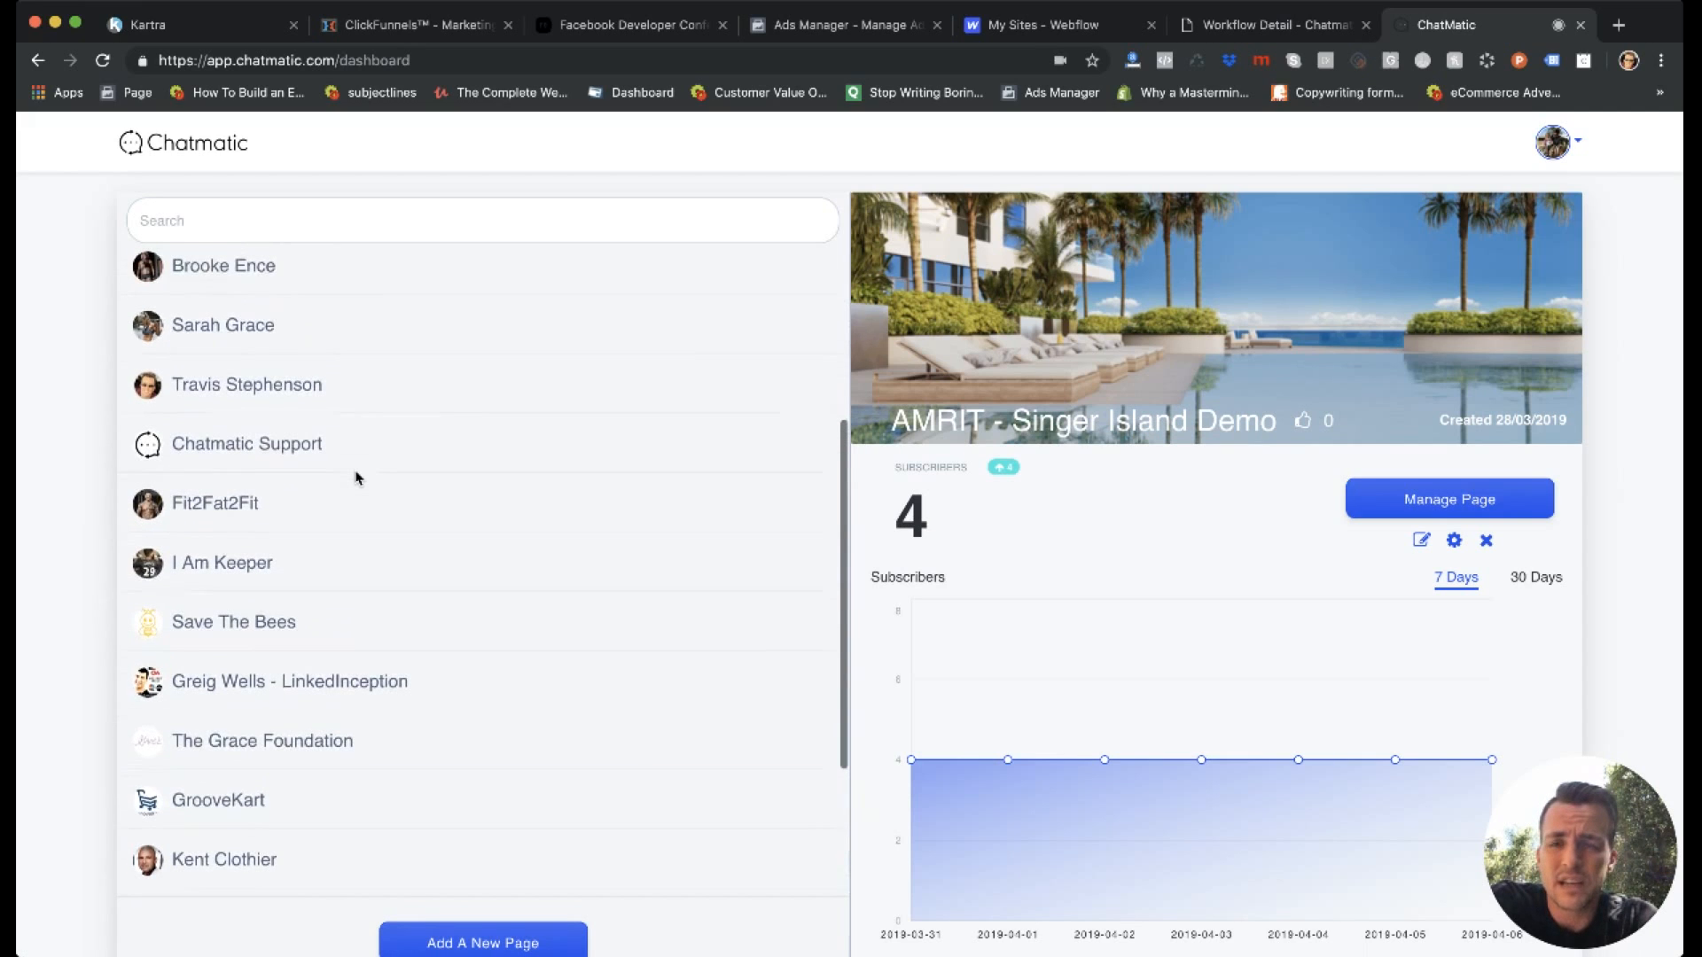
scroll(357, 479, up, 1)
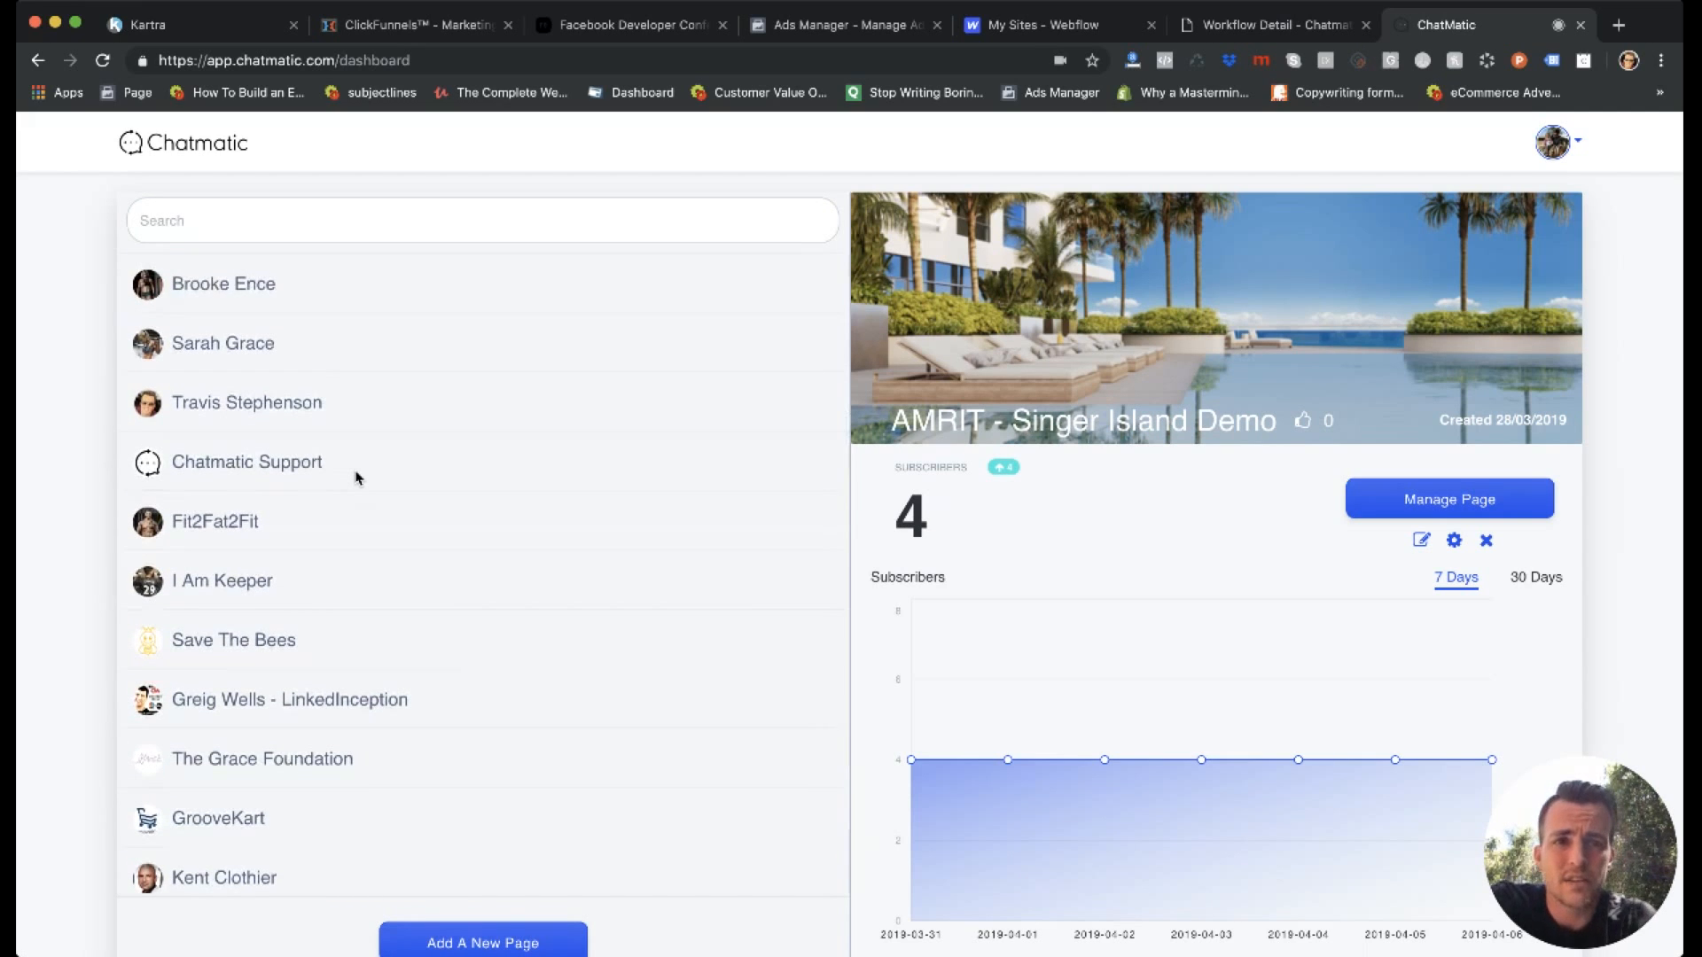
scroll(357, 479, down, 5)
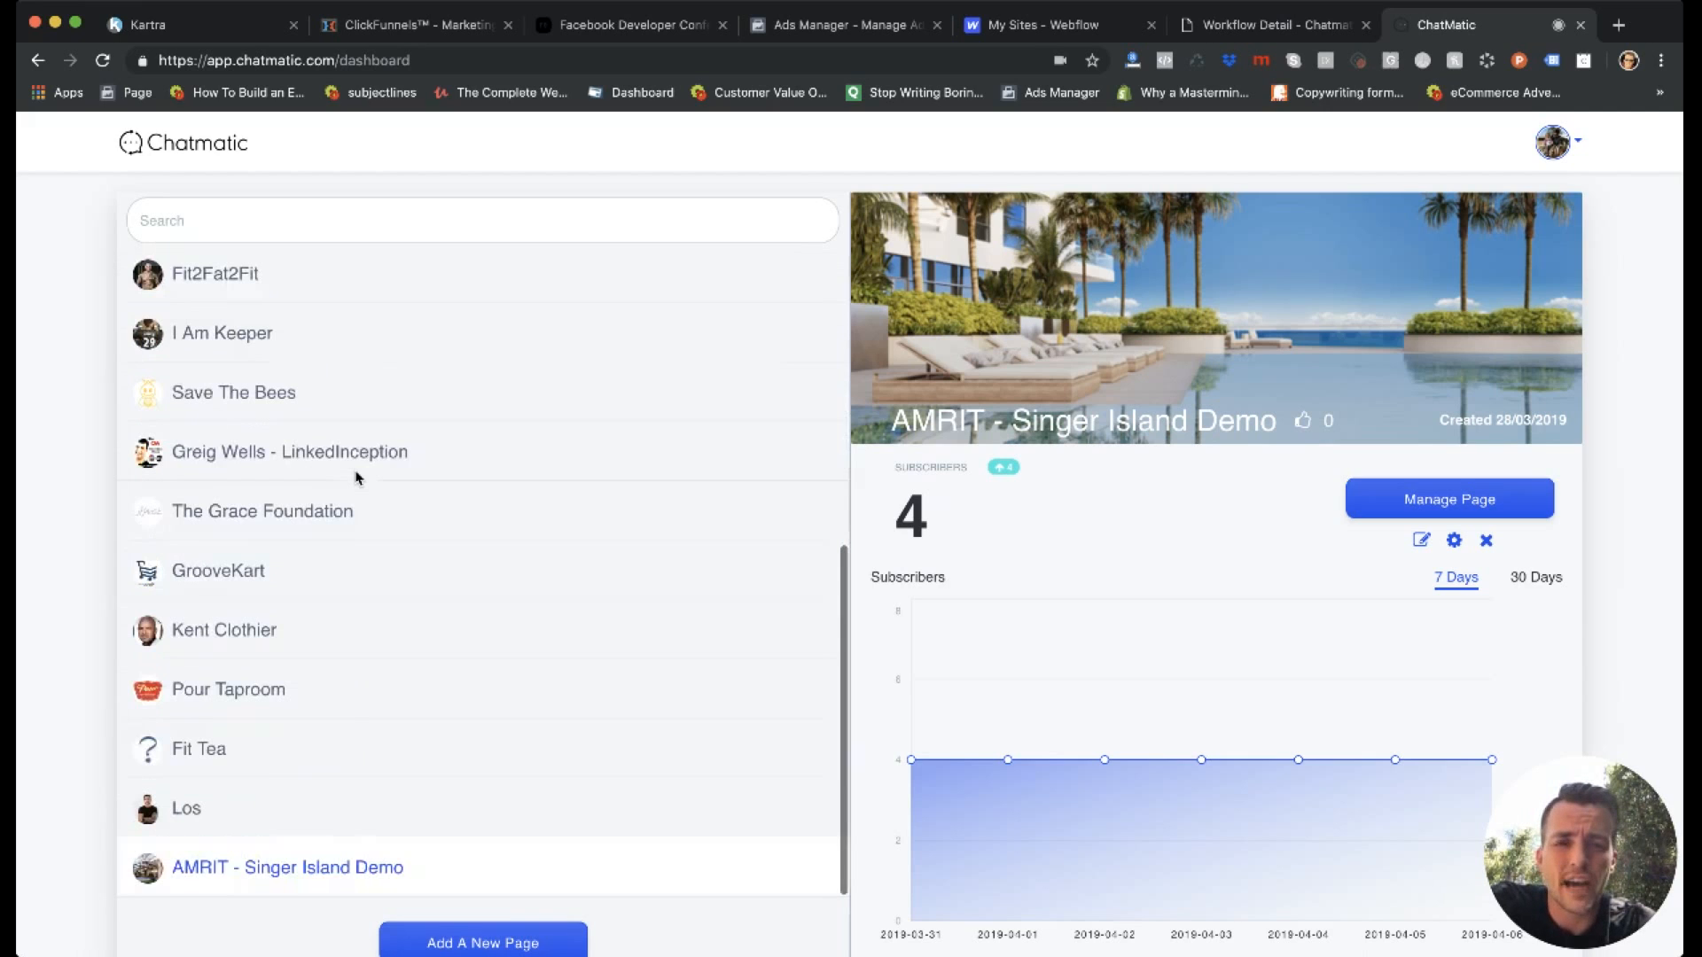
Start adding a new page and review the pages available to connect, license or upgrade.
click(448, 940)
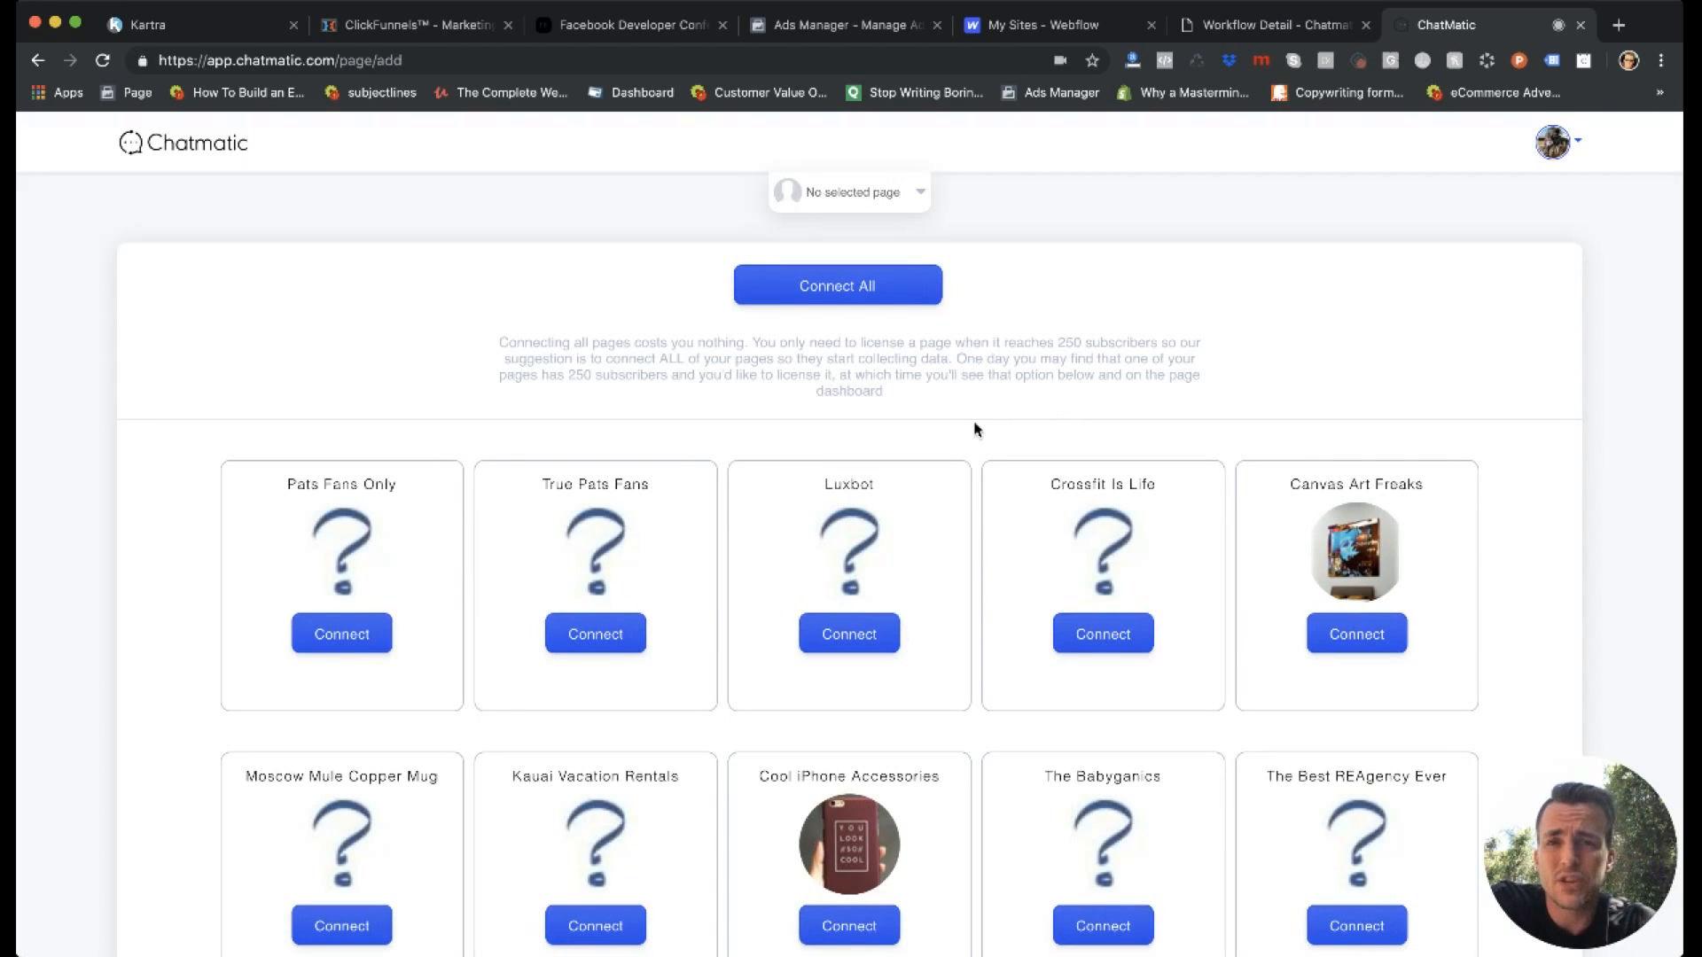
scroll(975, 430, down, 7)
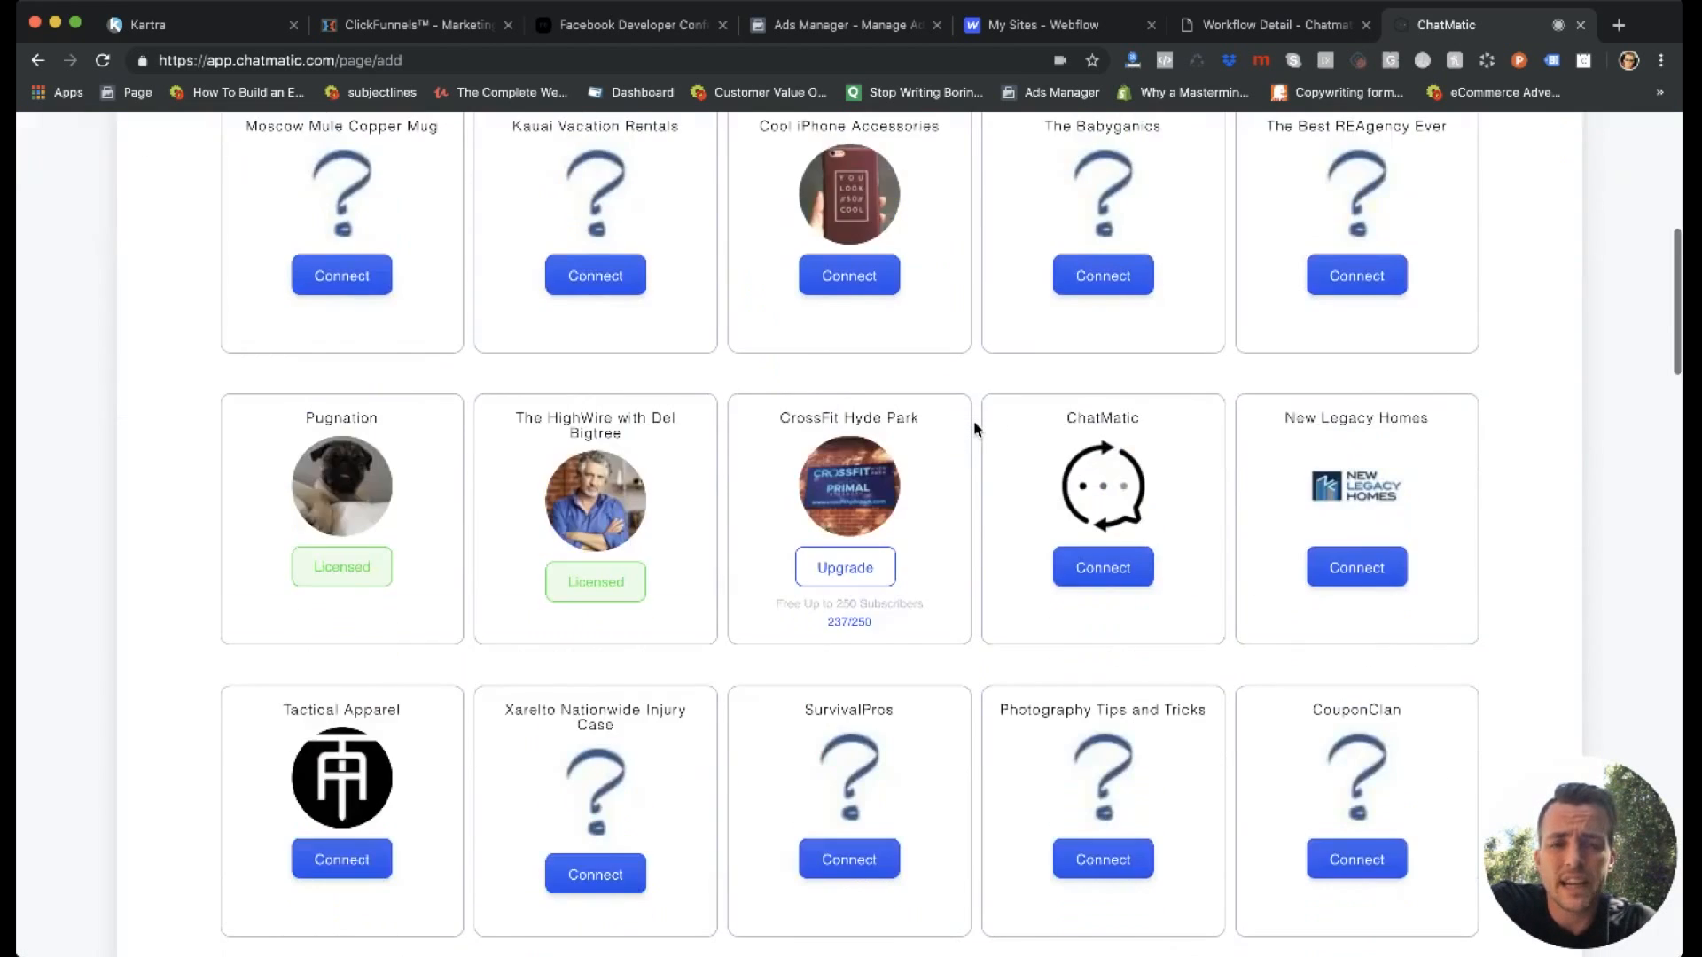
scroll(975, 430, up, 1)
scroll(975, 430, down, 1)
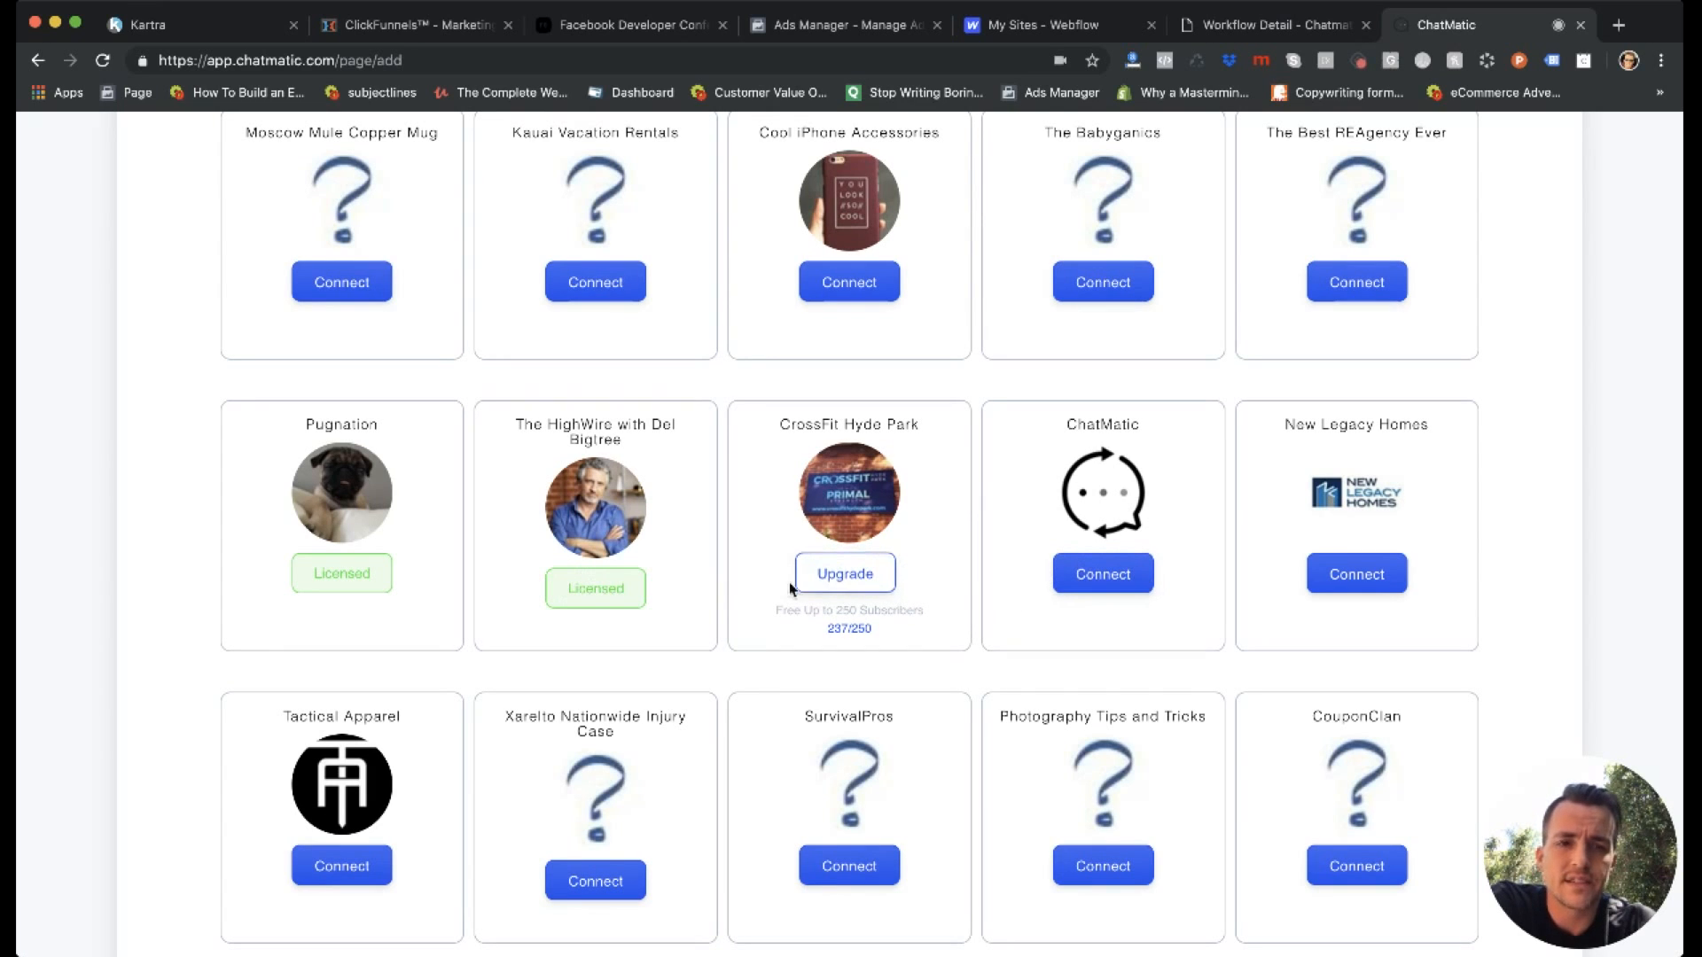
scroll(535, 583, up, 8)
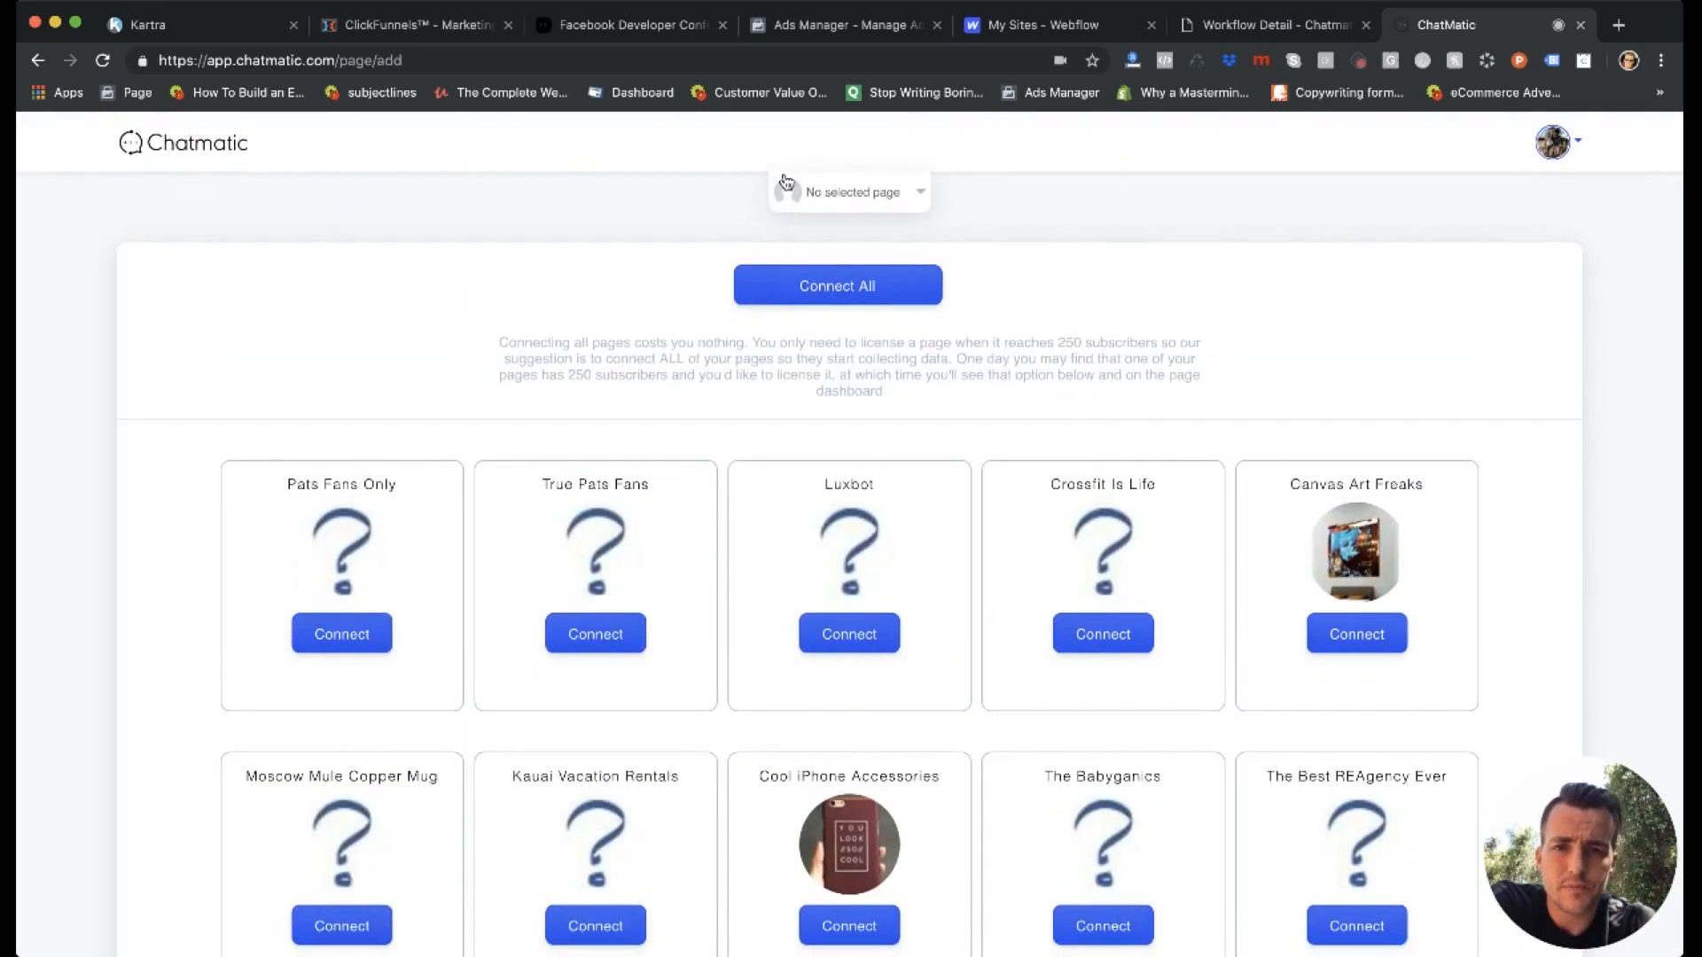
Return to the dashboard and open the AMRIT - Singer Island Demo page for management.
click(133, 149)
scroll(646, 589, down, 6)
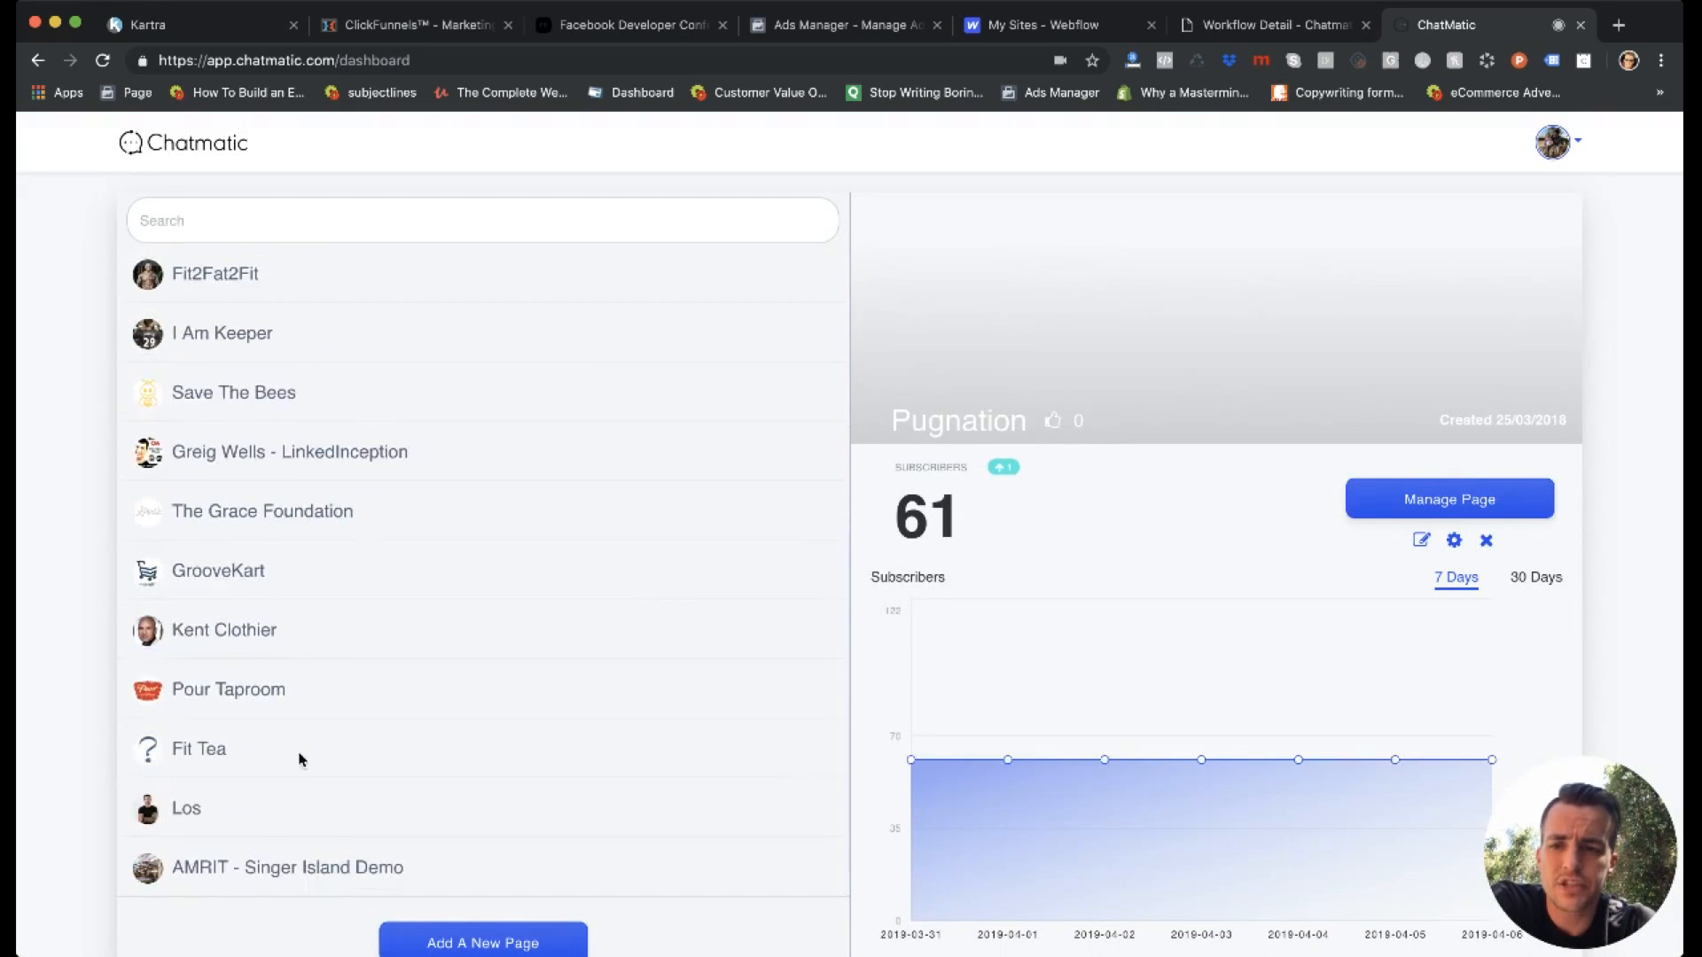
click(299, 867)
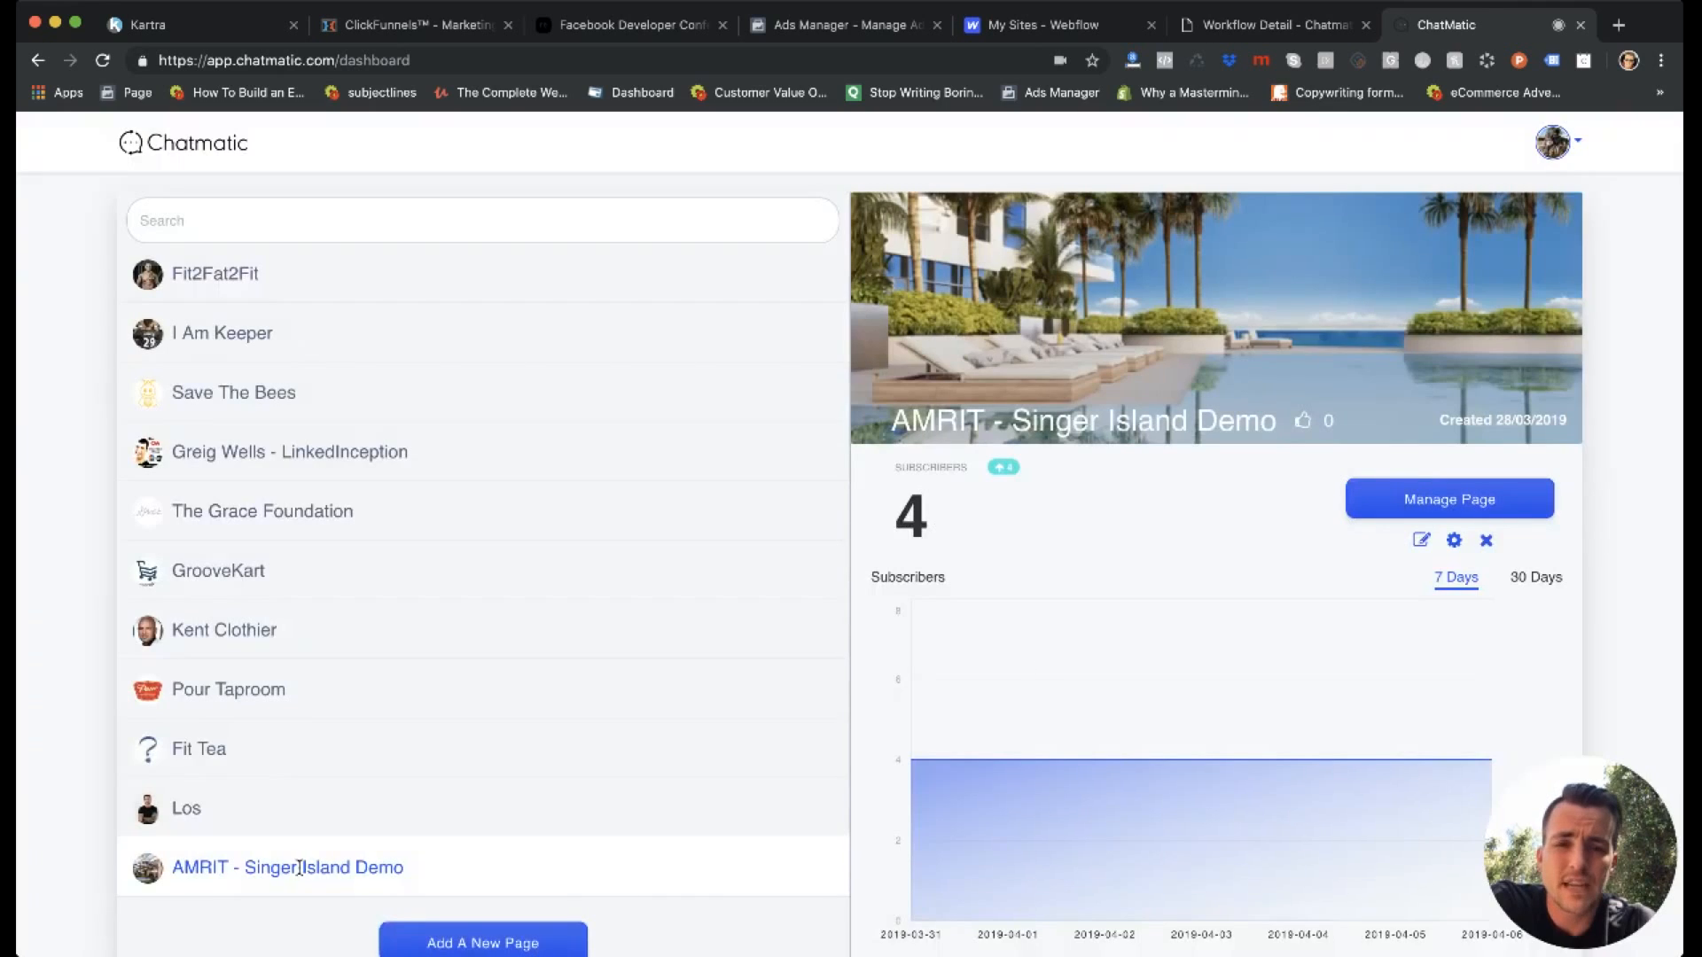
scroll(813, 608, up, 5)
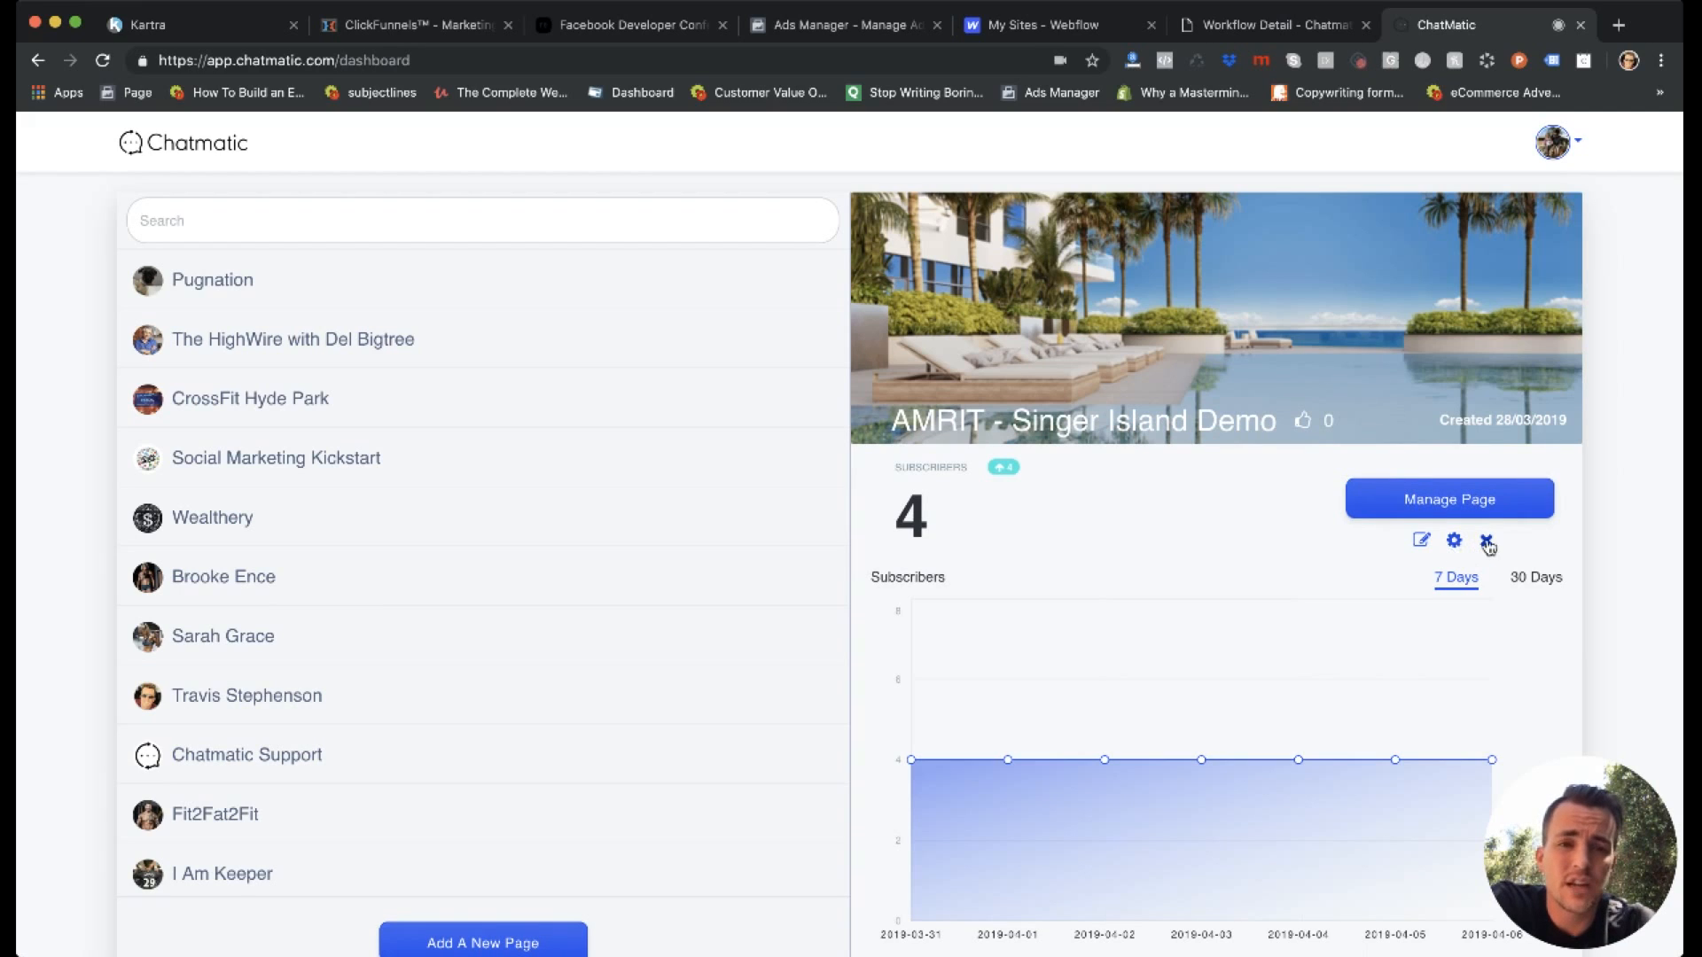
click(1440, 500)
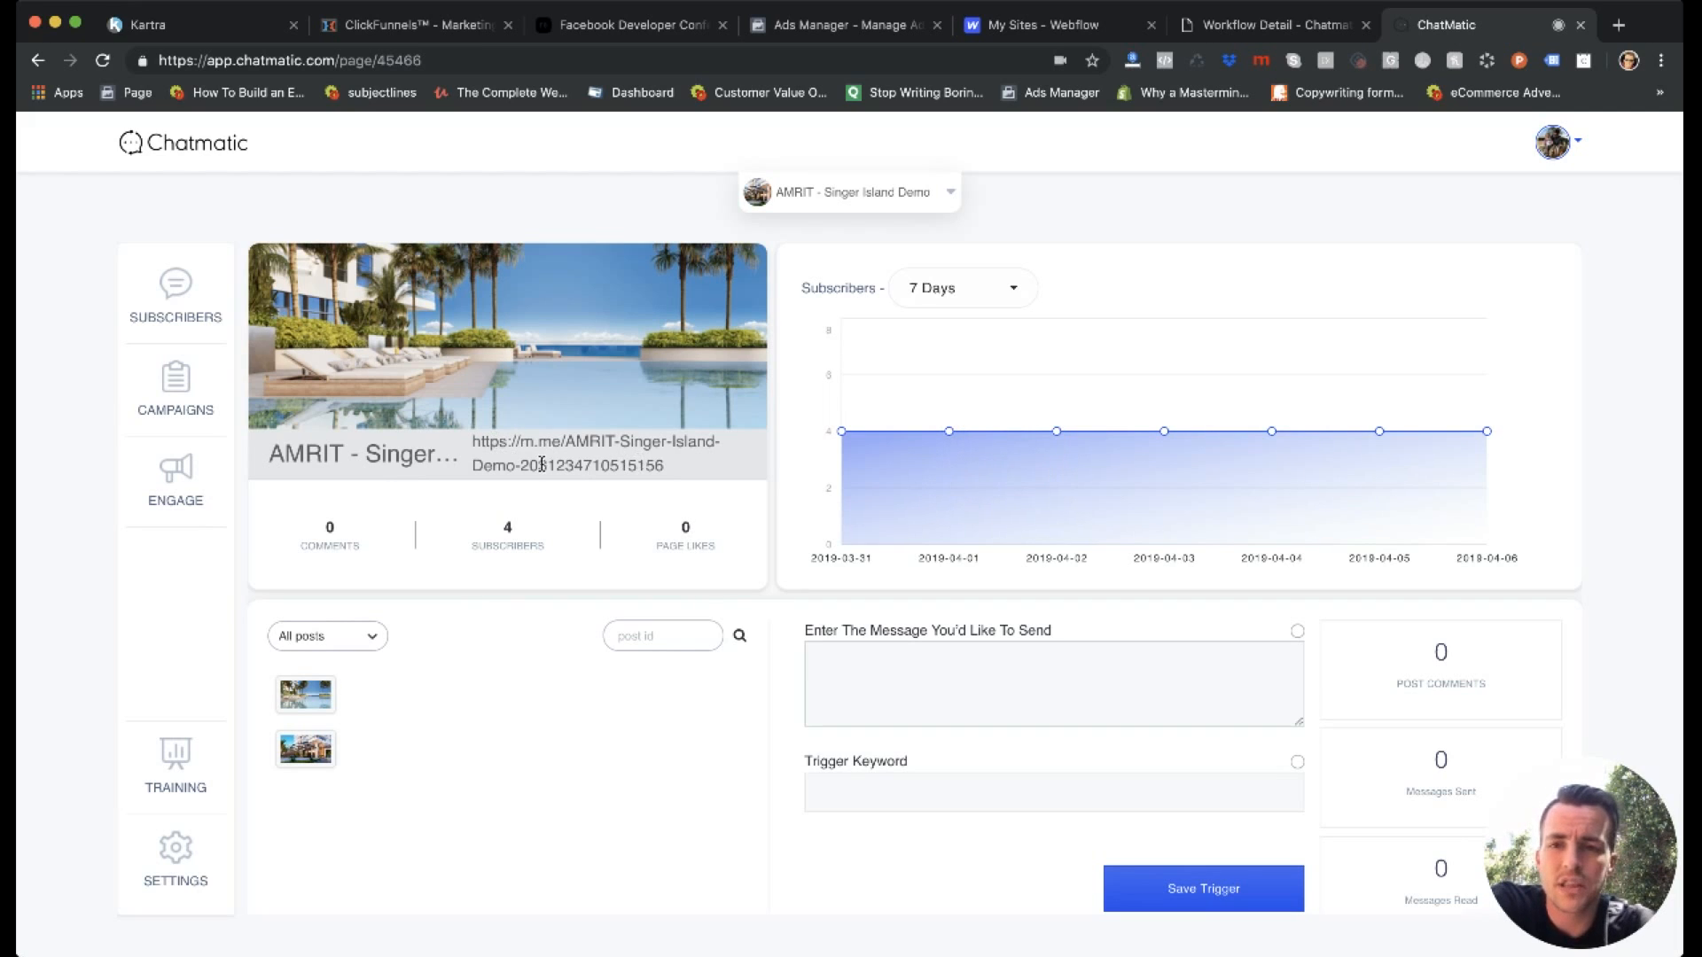
Select the second post in the page's post list and go to its trigger message field.
mouse_move(982, 468)
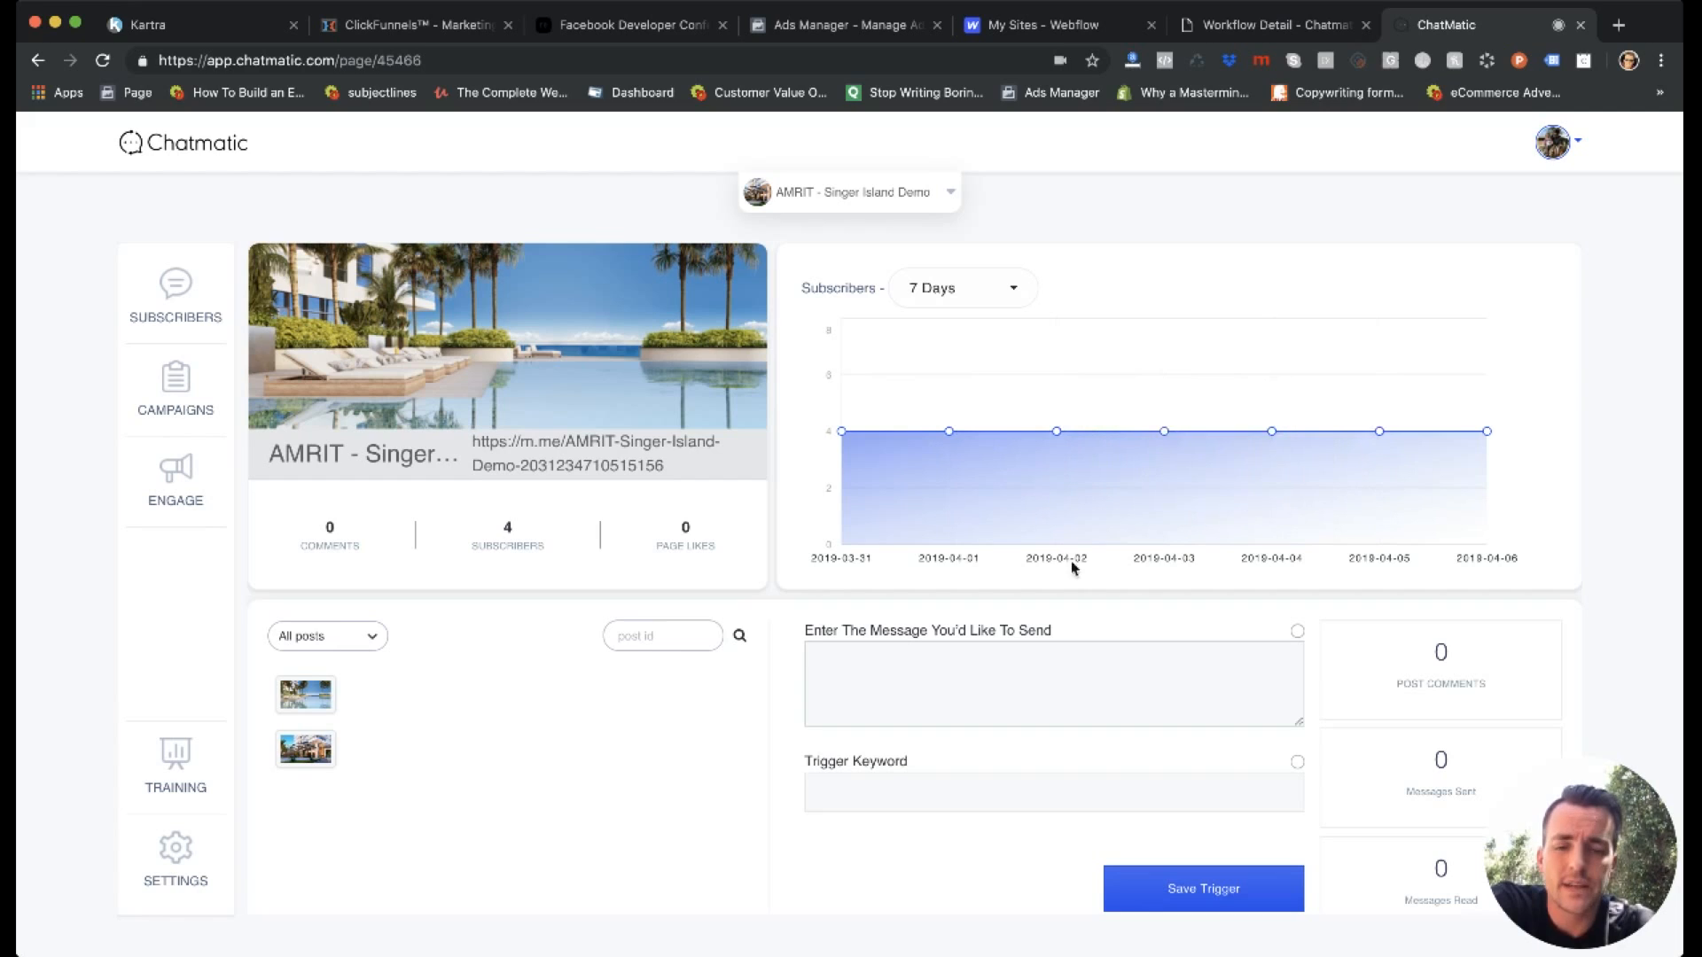
click(474, 708)
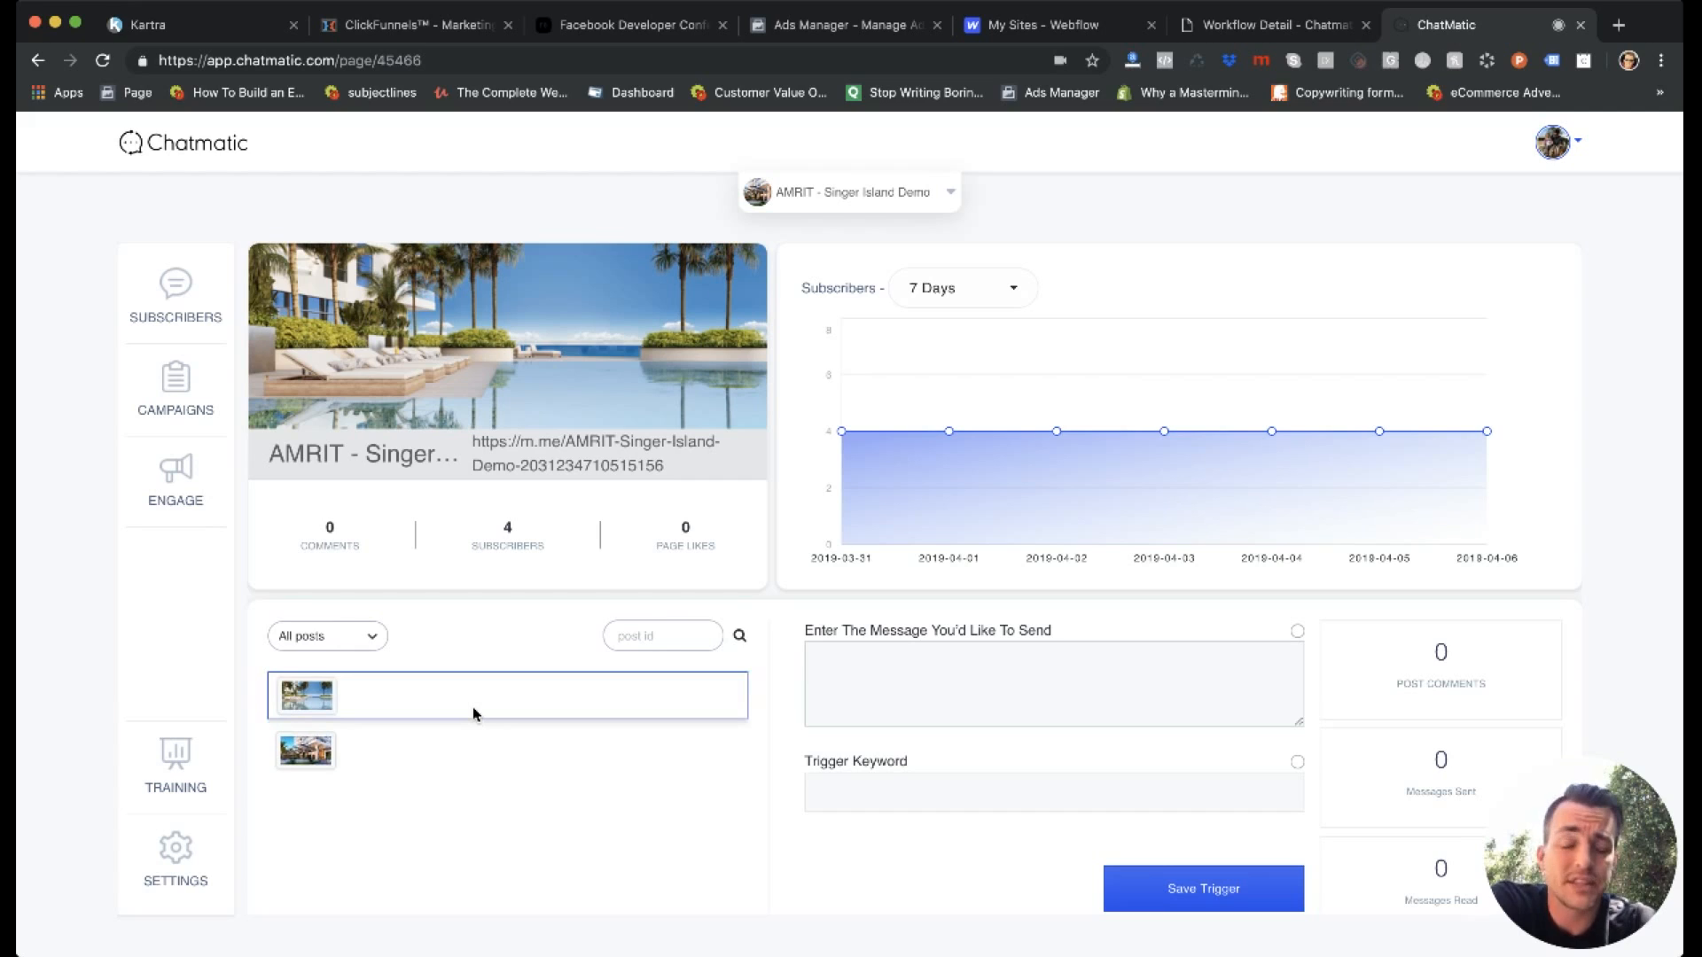
click(338, 748)
click(978, 665)
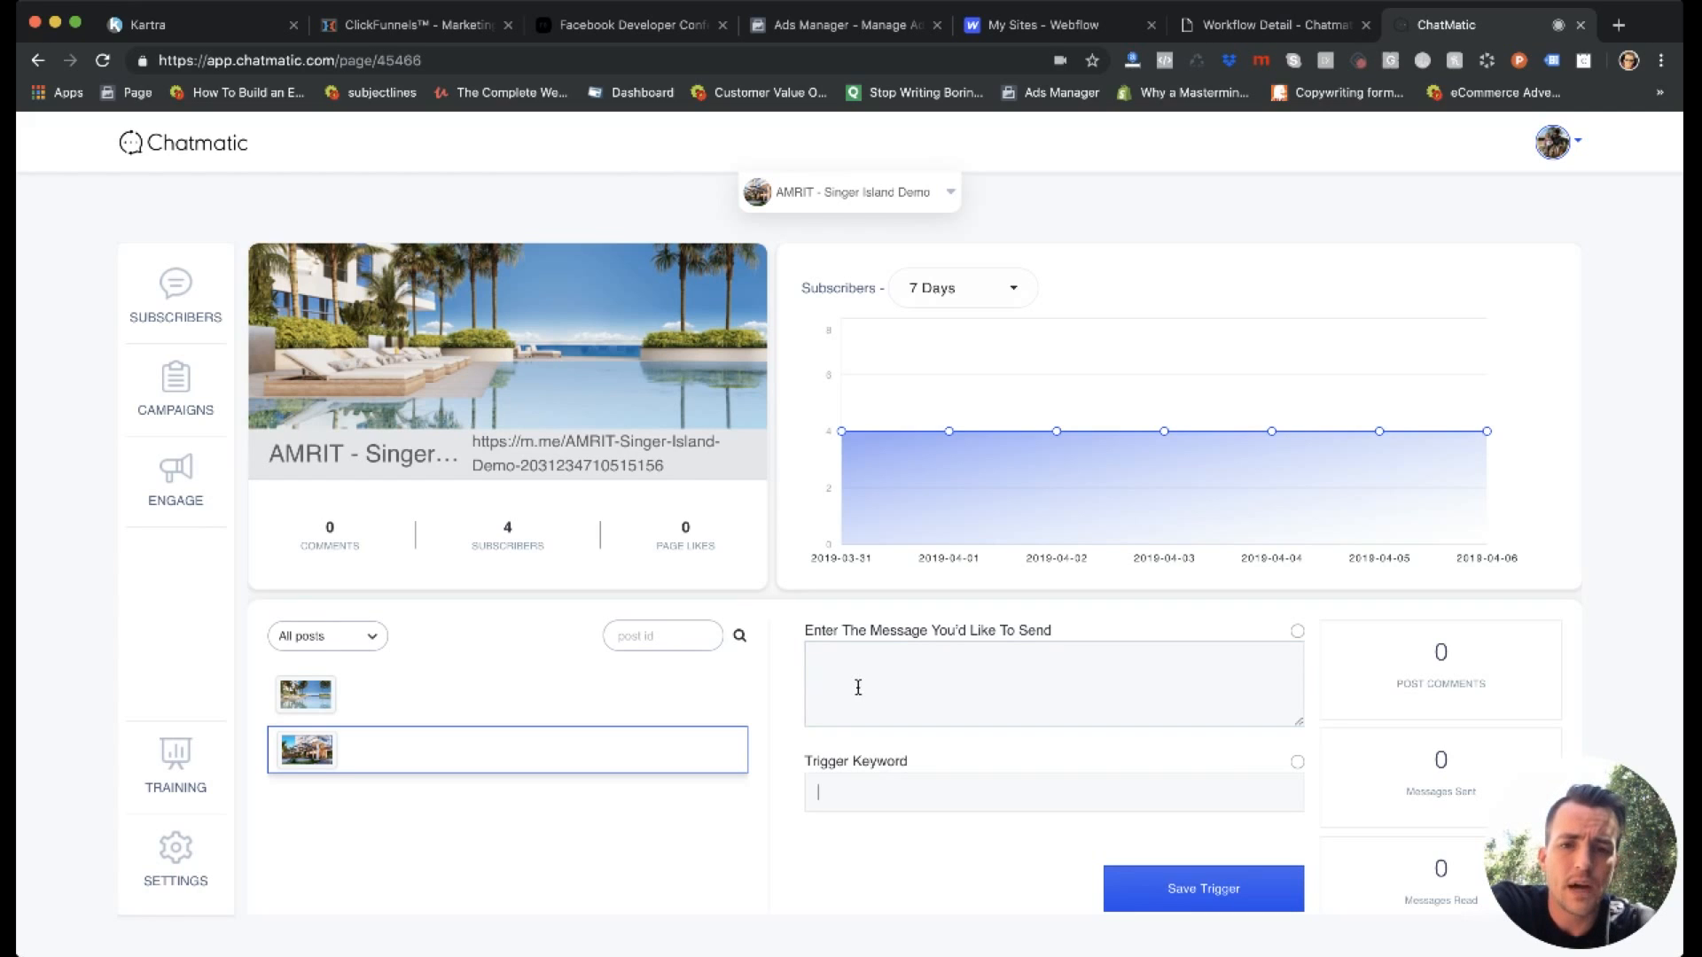
click(904, 660)
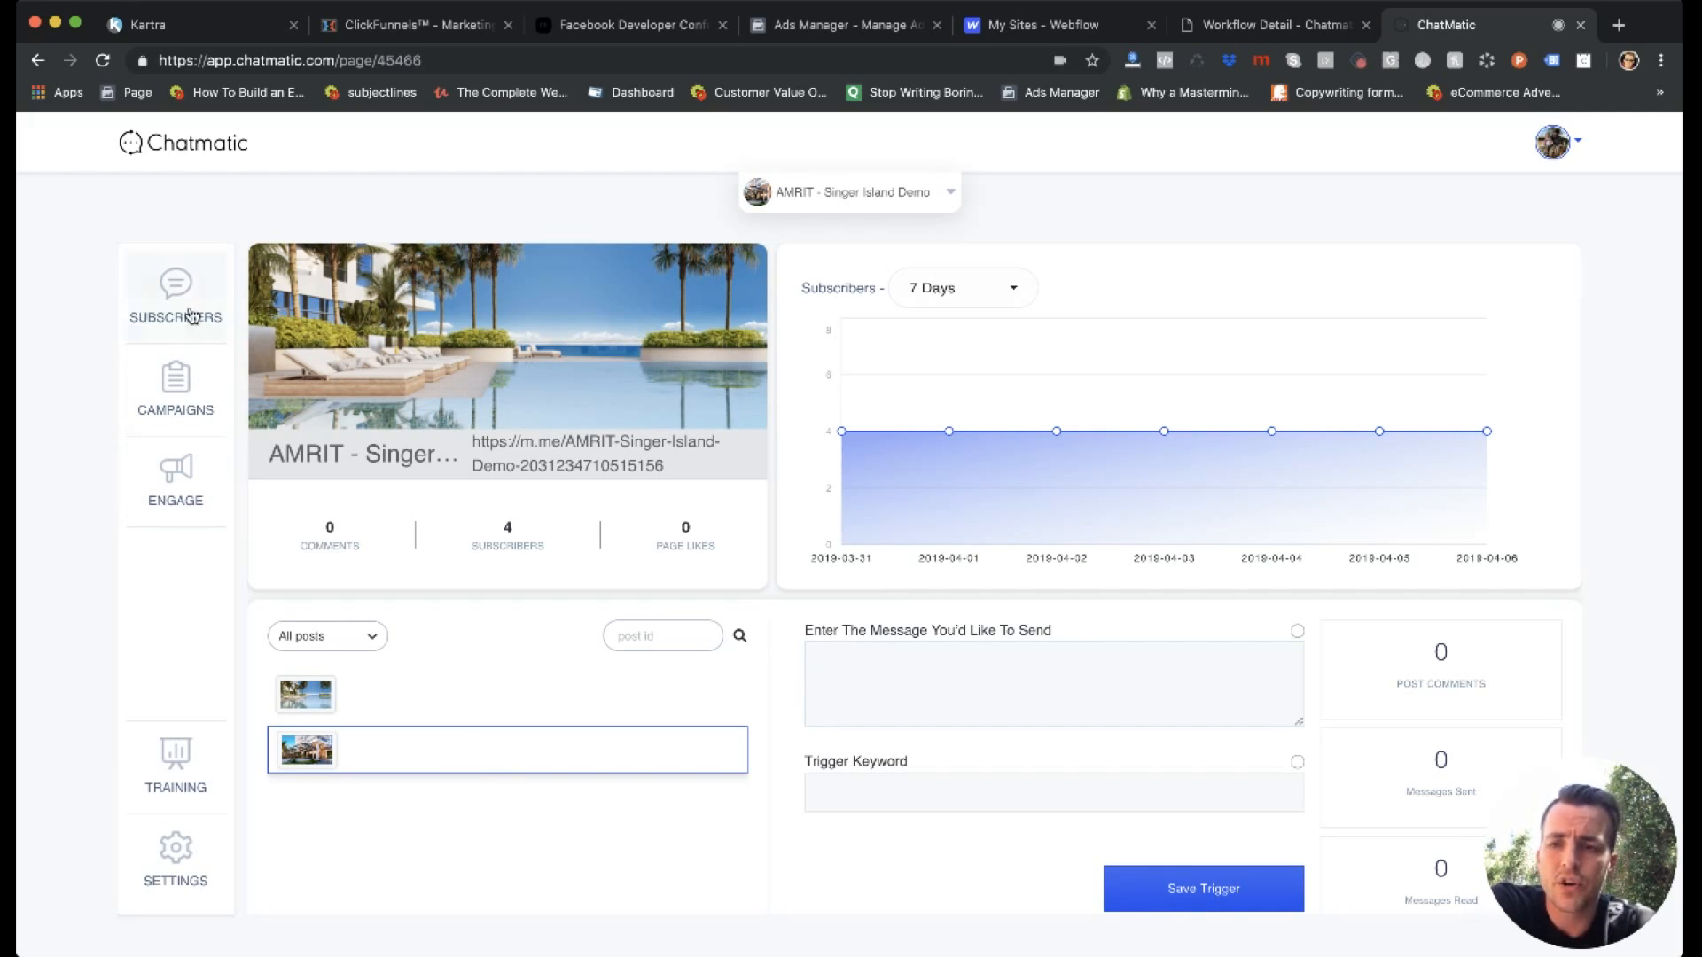
Open the page's settings and add a blank item to the persistent menu.
click(173, 881)
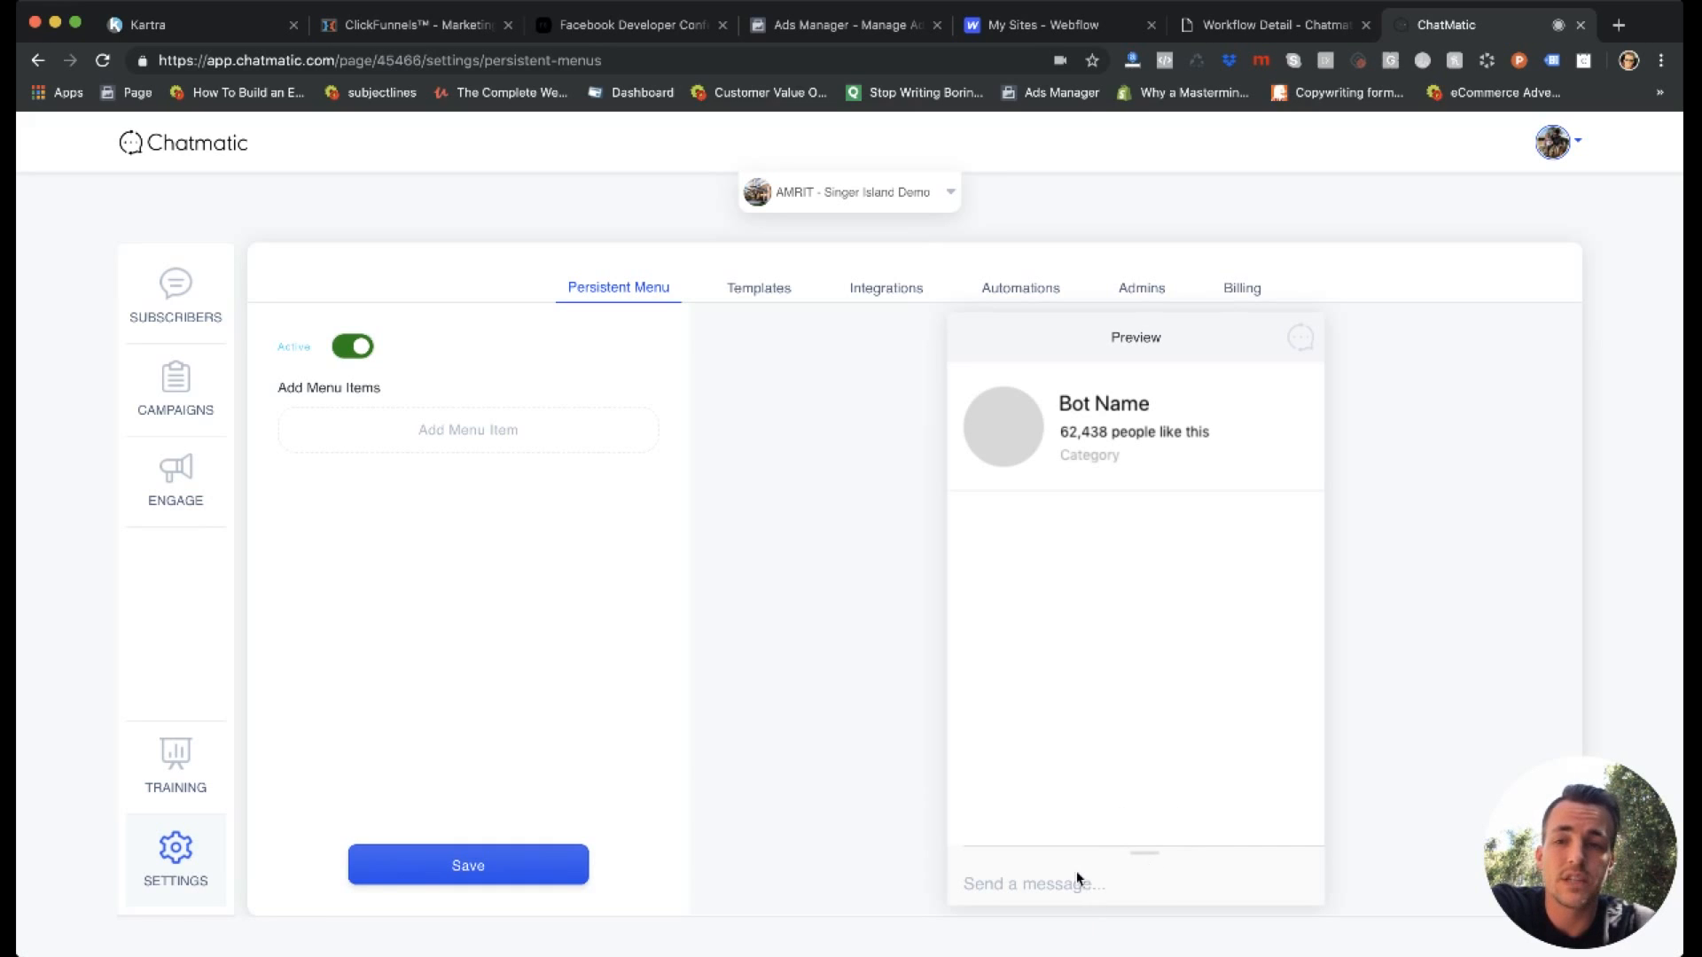
click(510, 430)
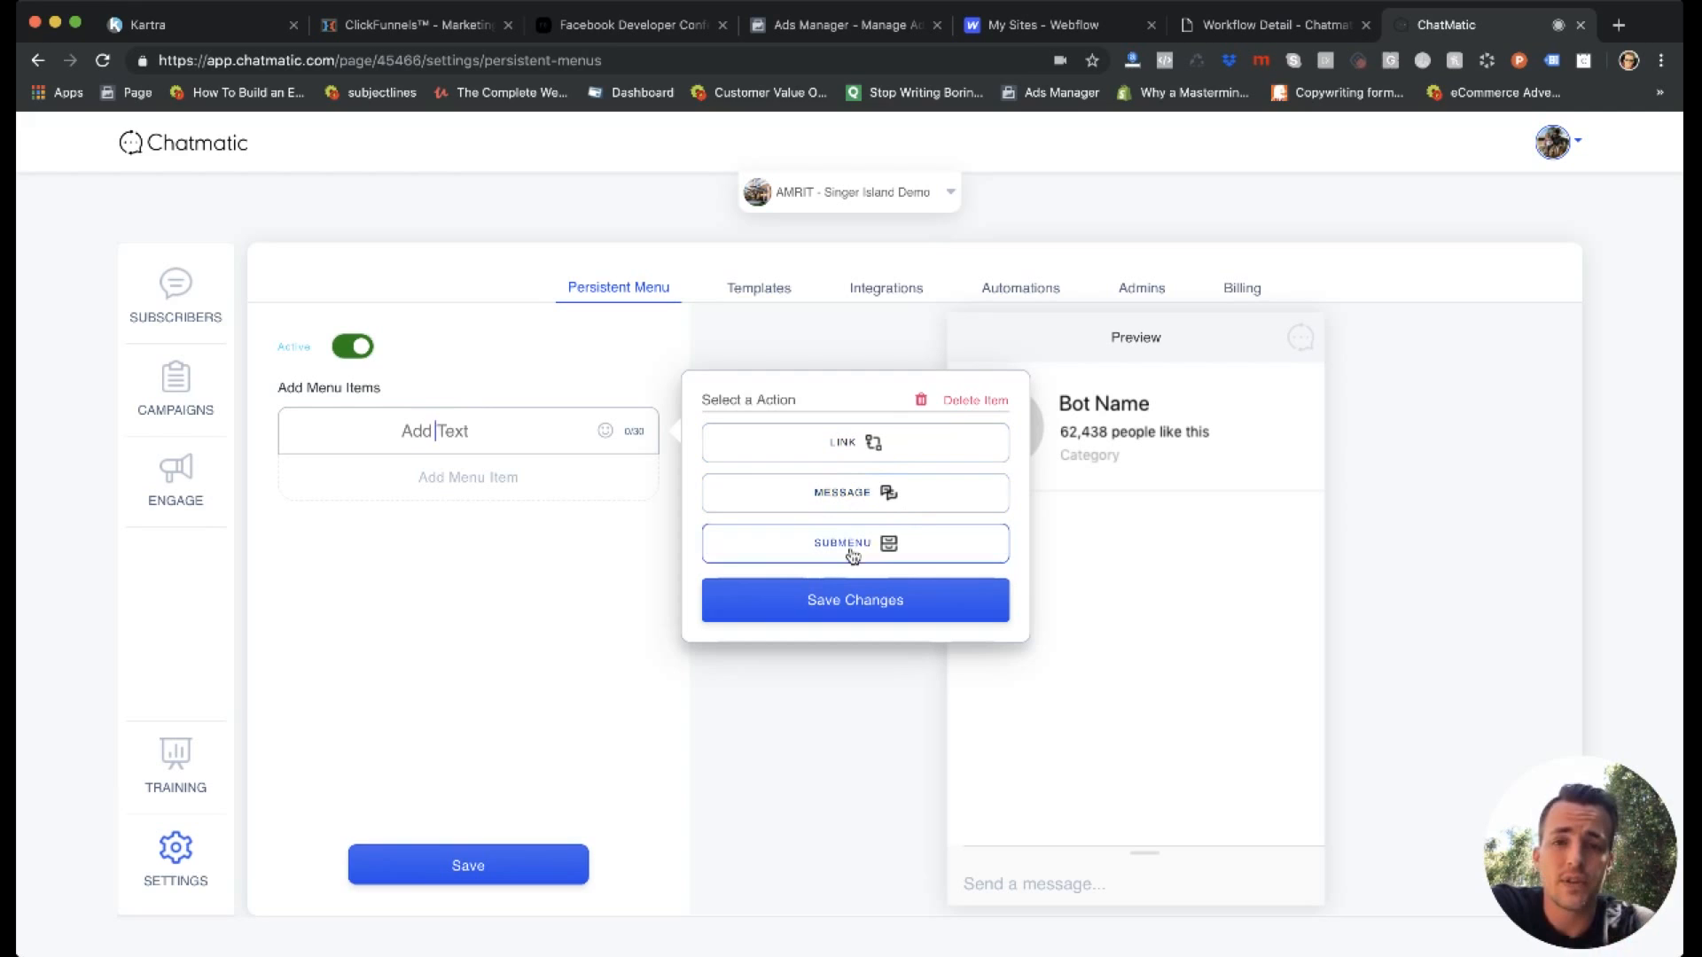
click(492, 490)
key(Return)
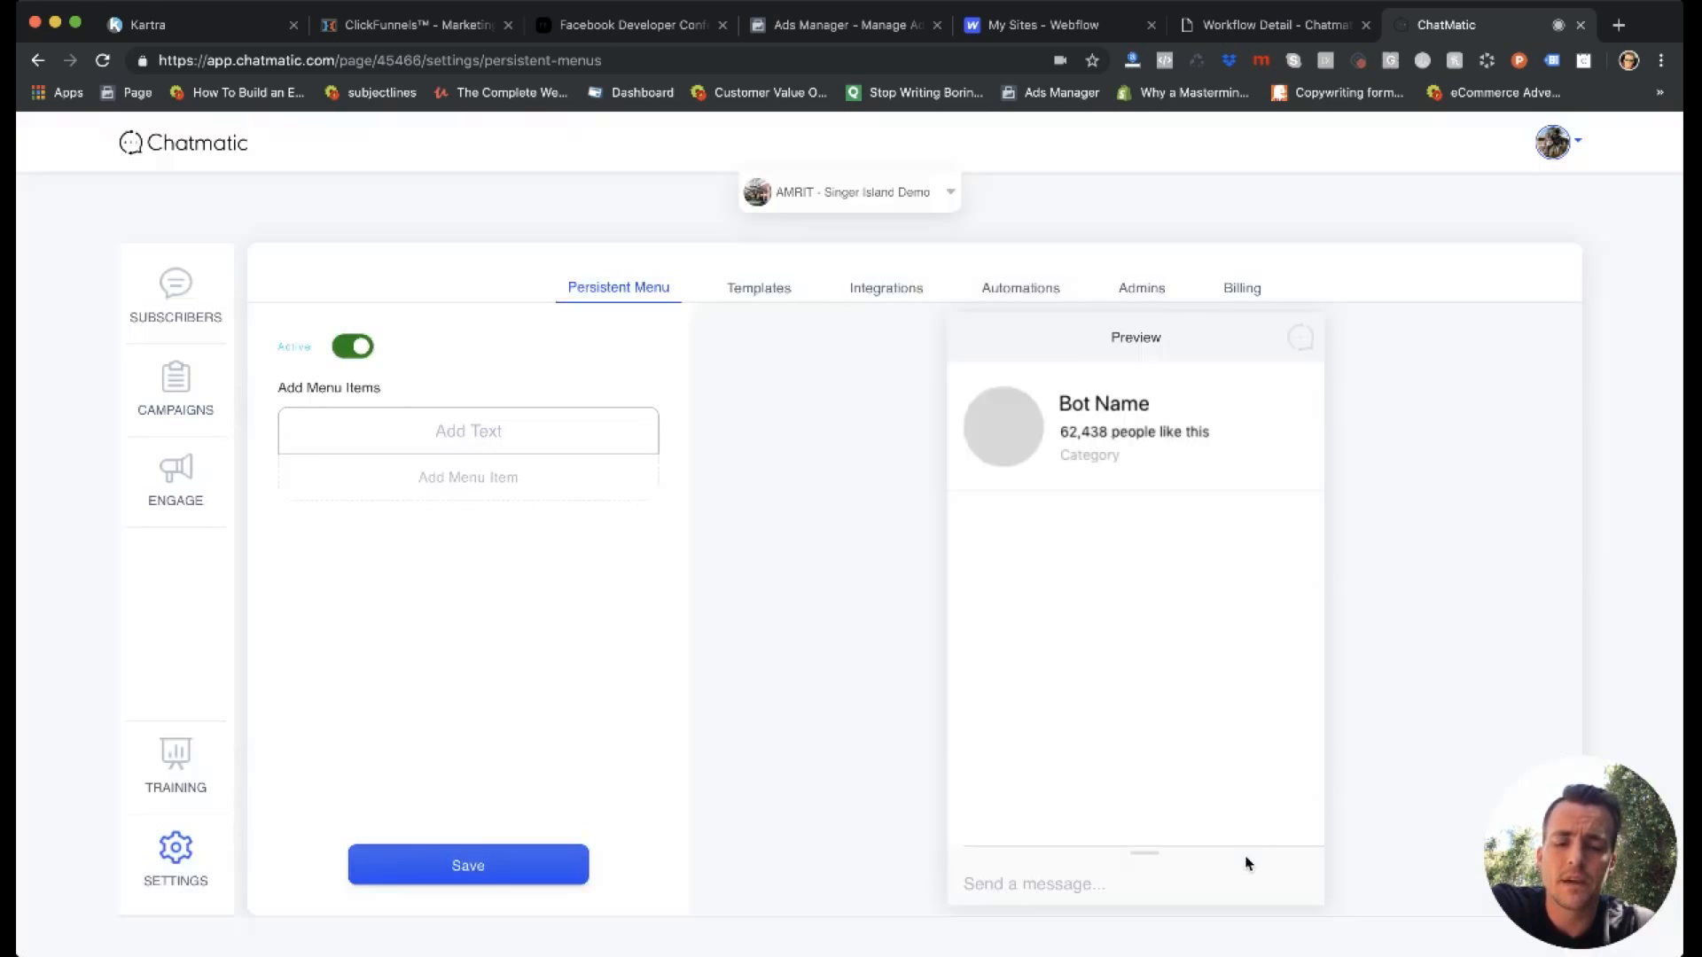
Delete the blank persistent menu item and confirm the deletion.
click(454, 432)
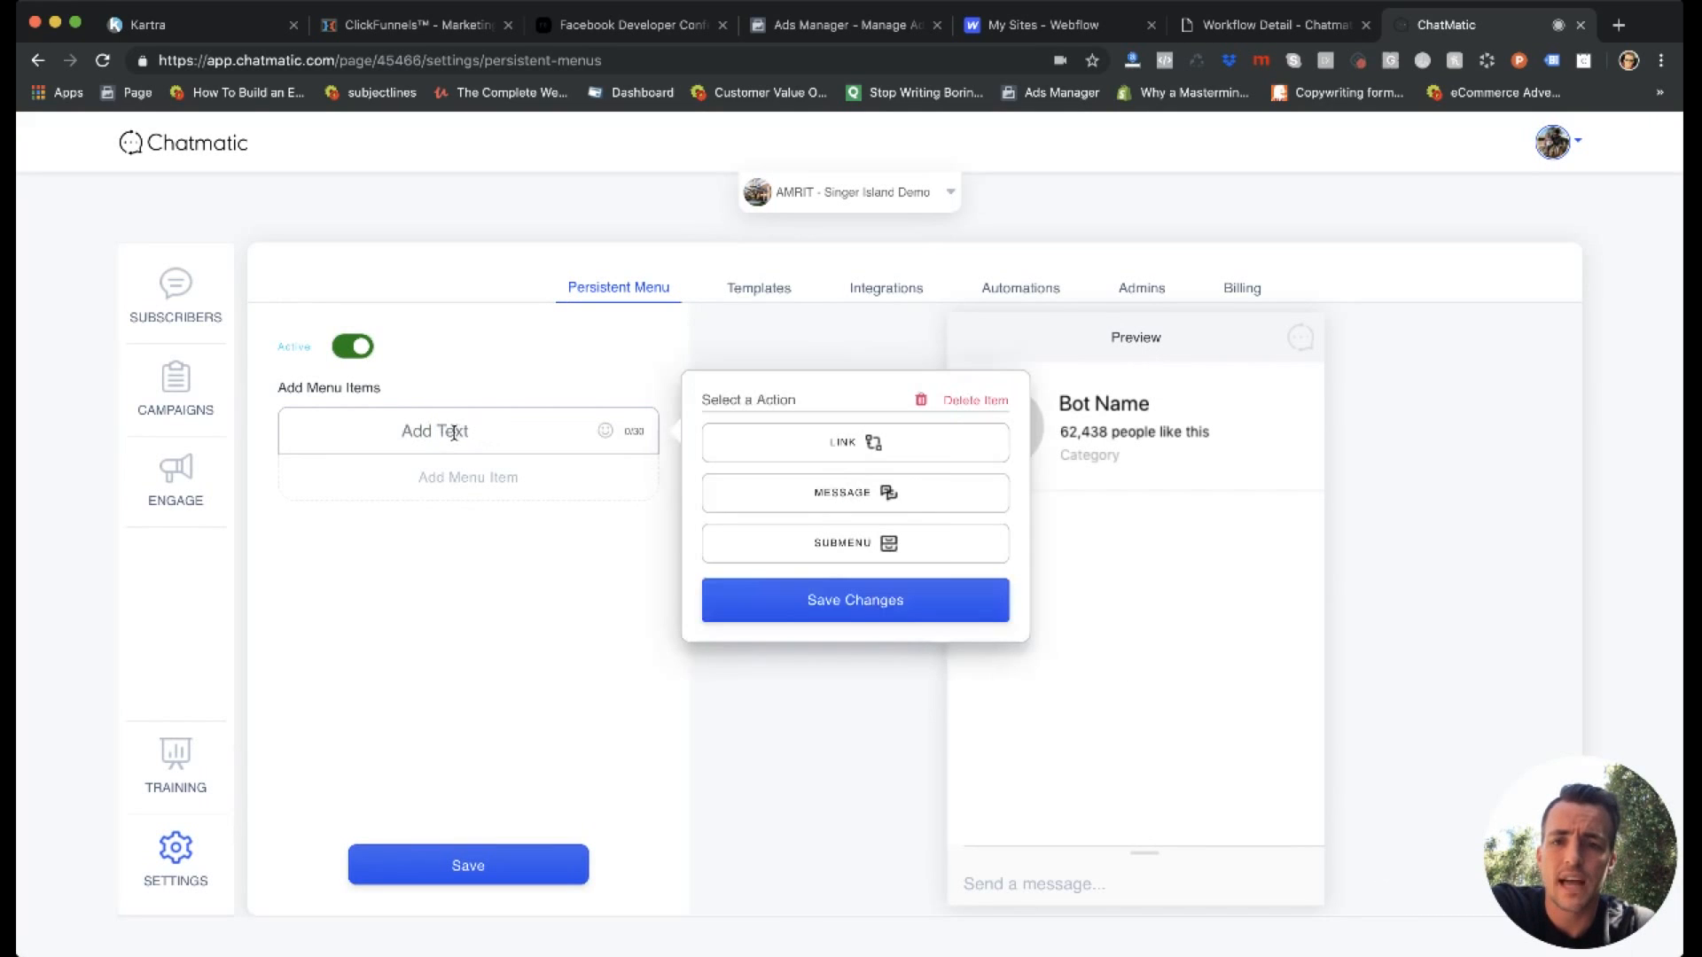
click(954, 402)
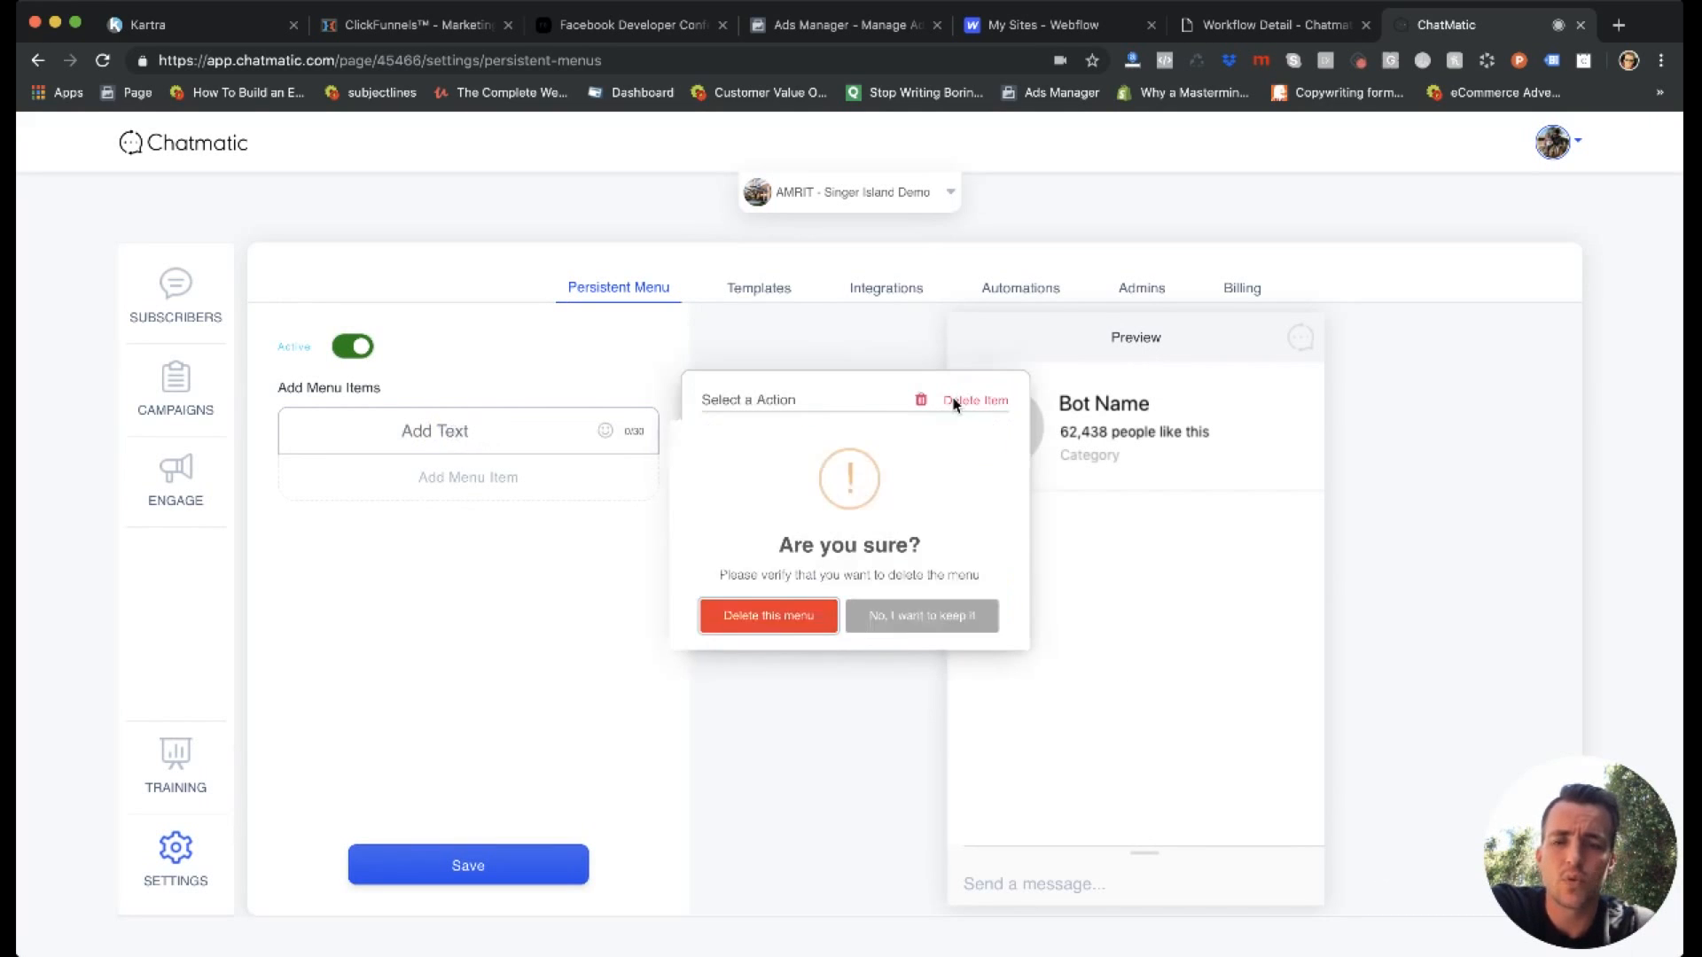
click(706, 648)
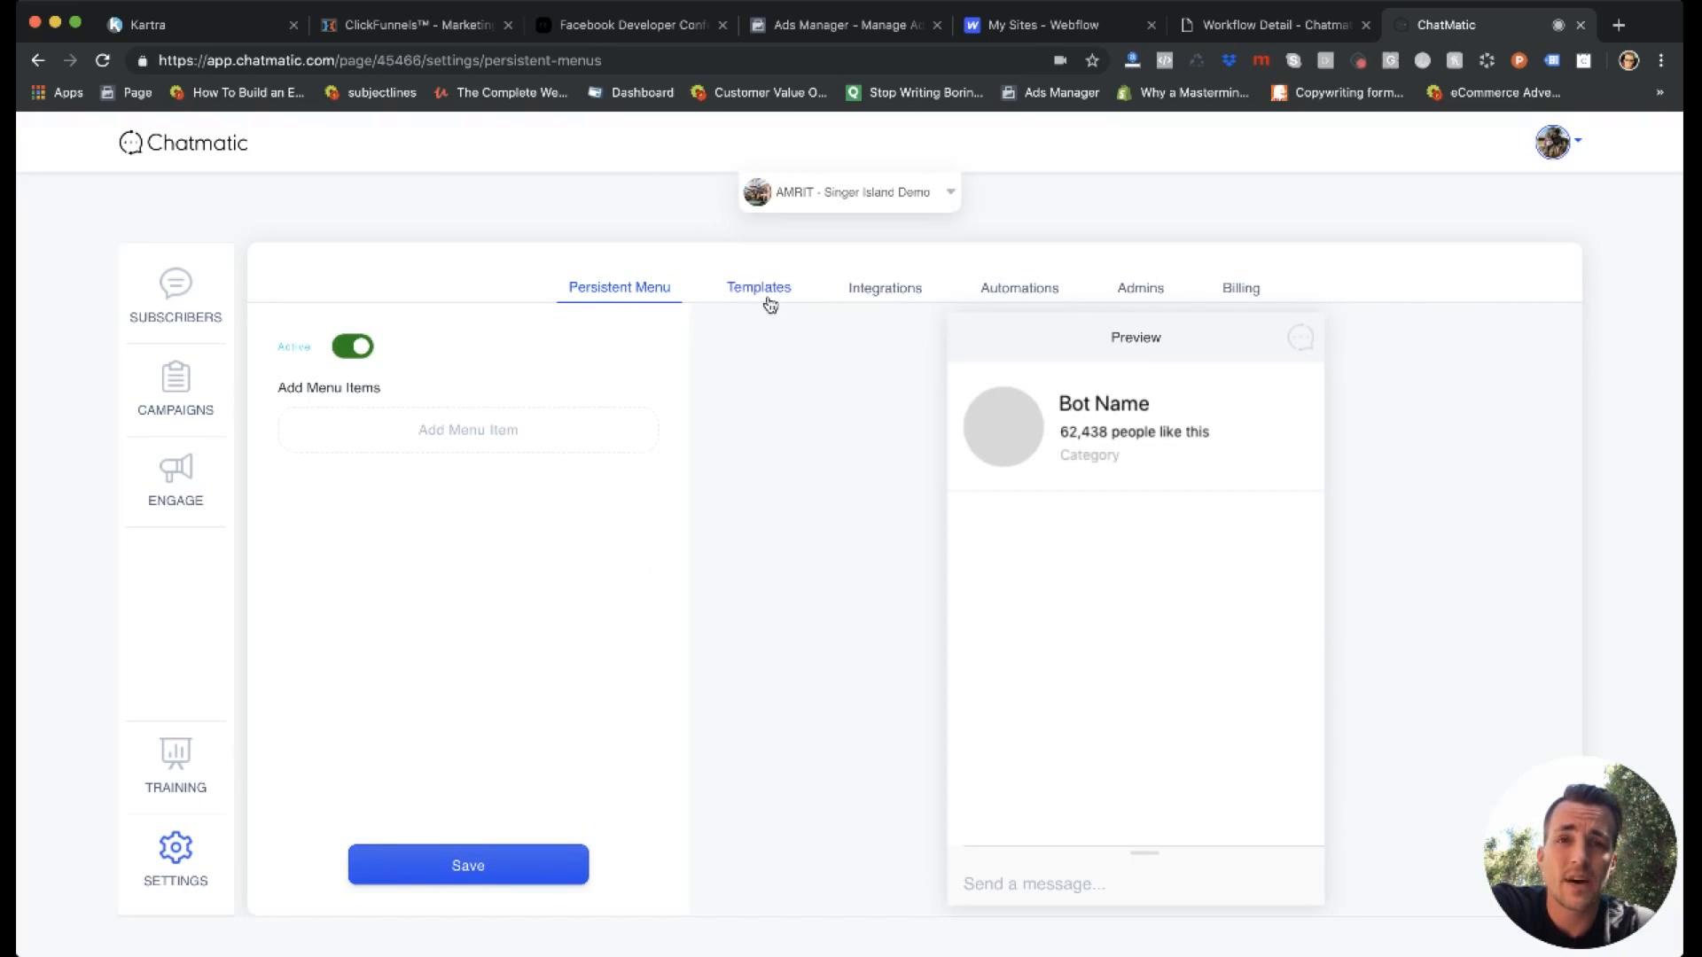
Examine the page's saved templates with their share codes, and the field for importing a template by code.
click(768, 296)
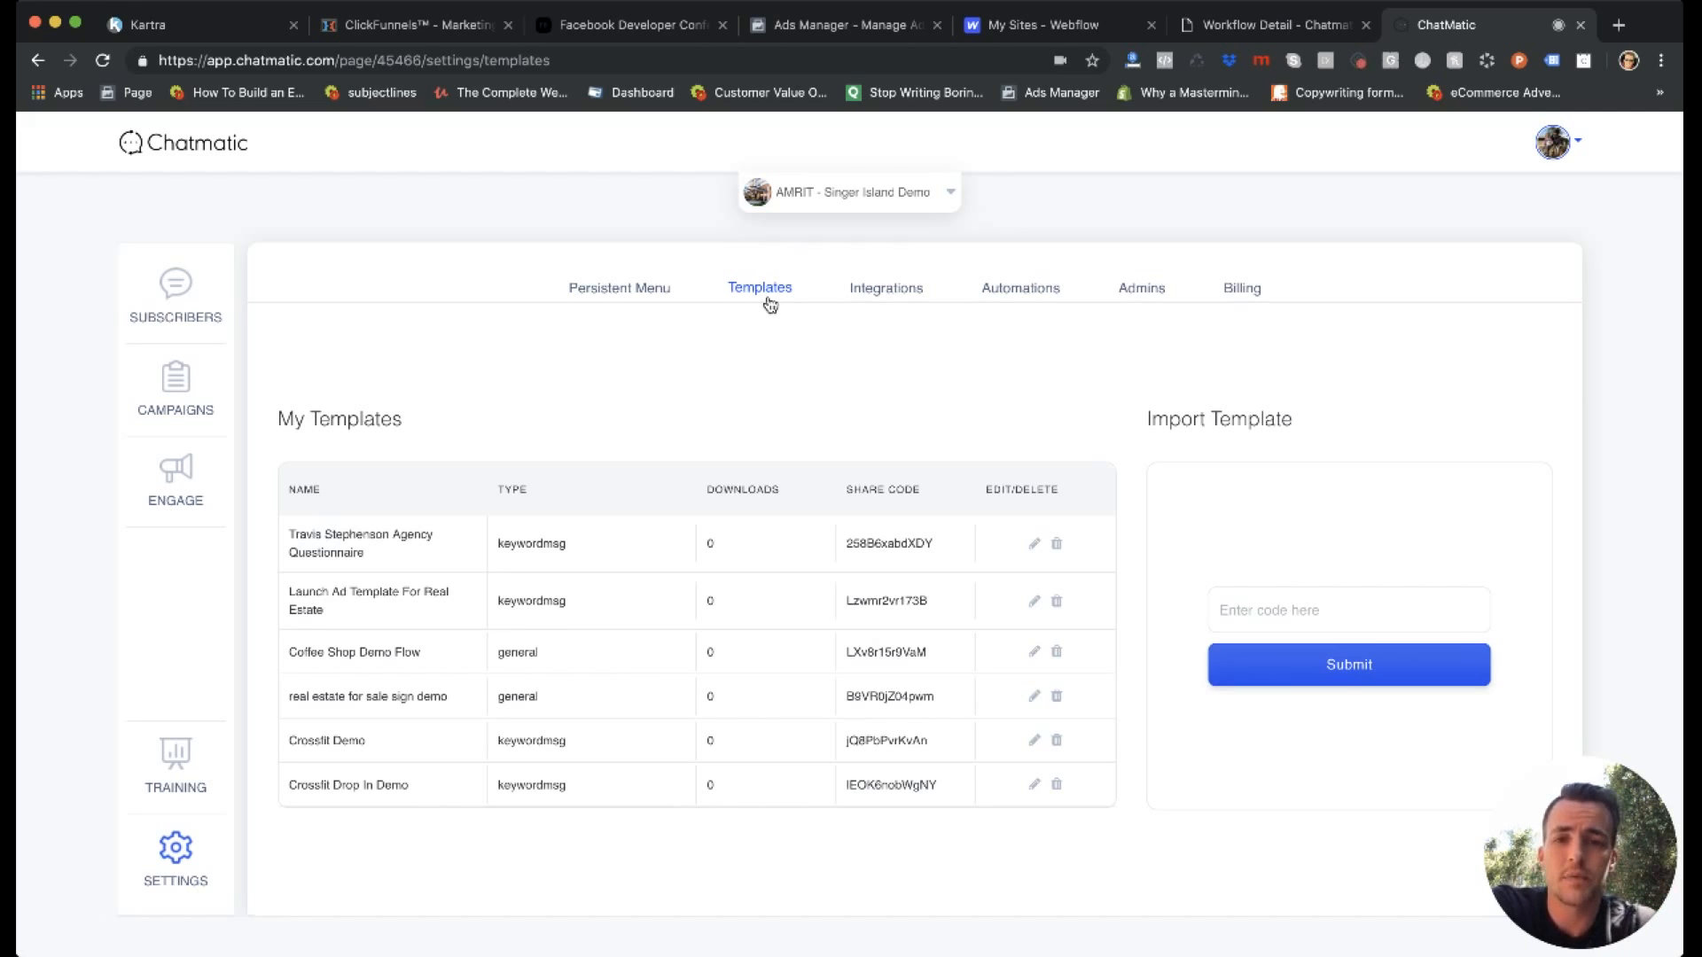
scroll(756, 720, down, 5)
scroll(753, 714, down, 5)
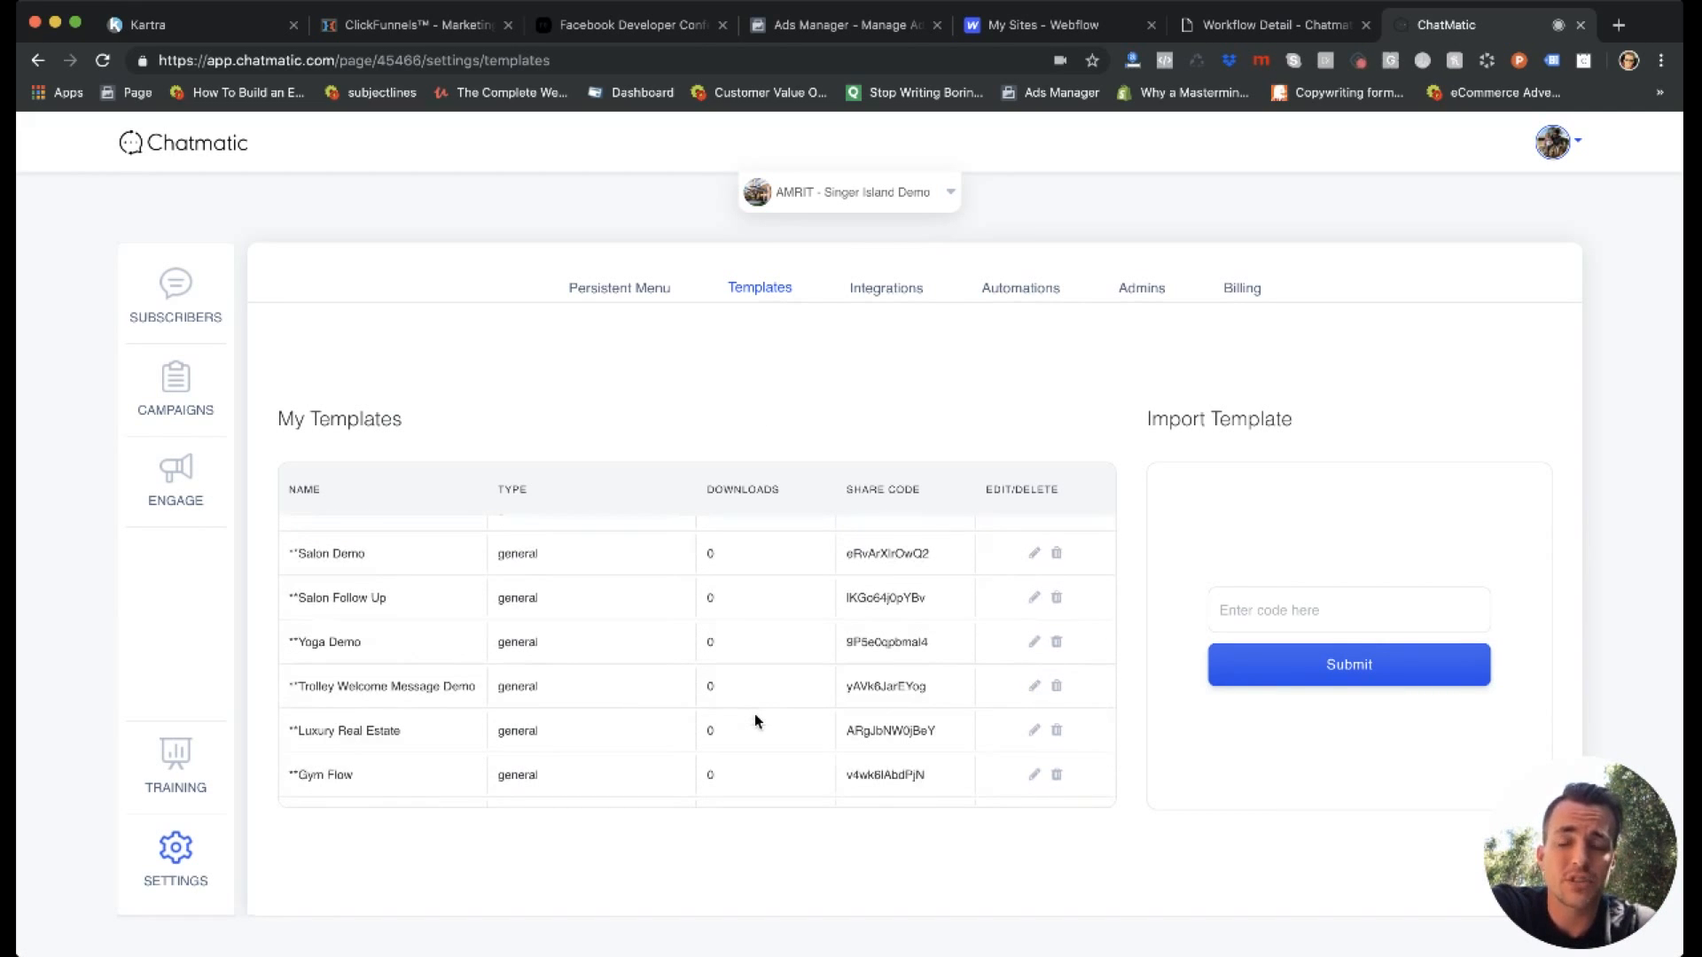
scroll(753, 714, up, 10)
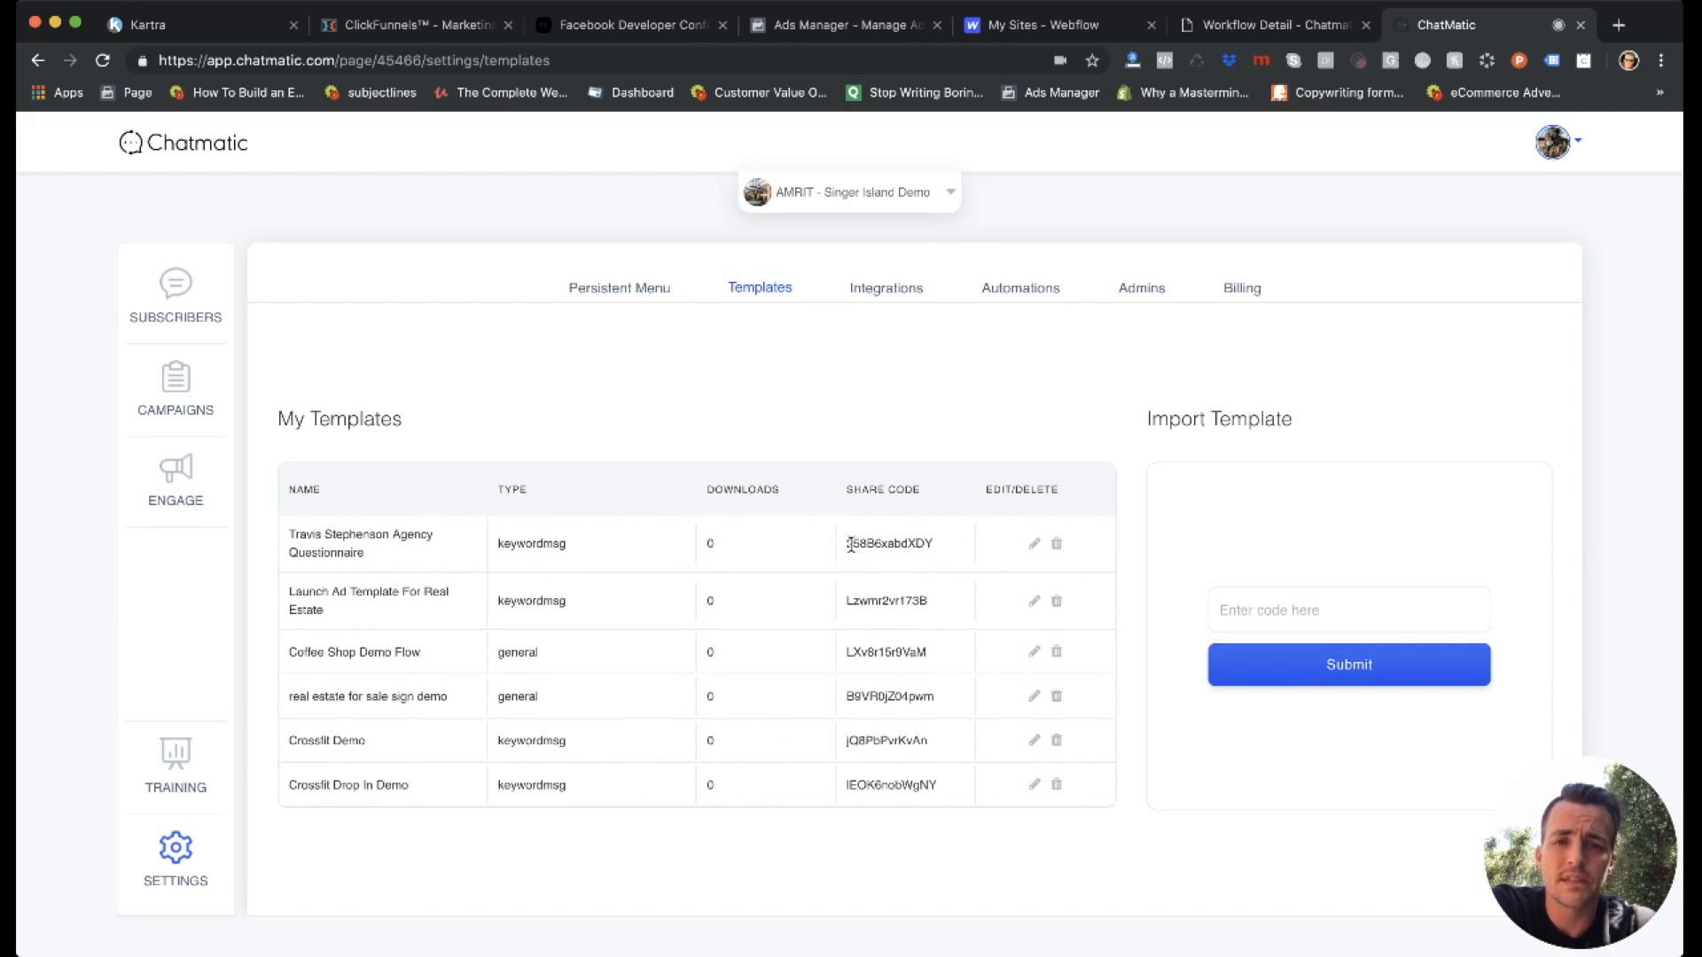
click(1270, 605)
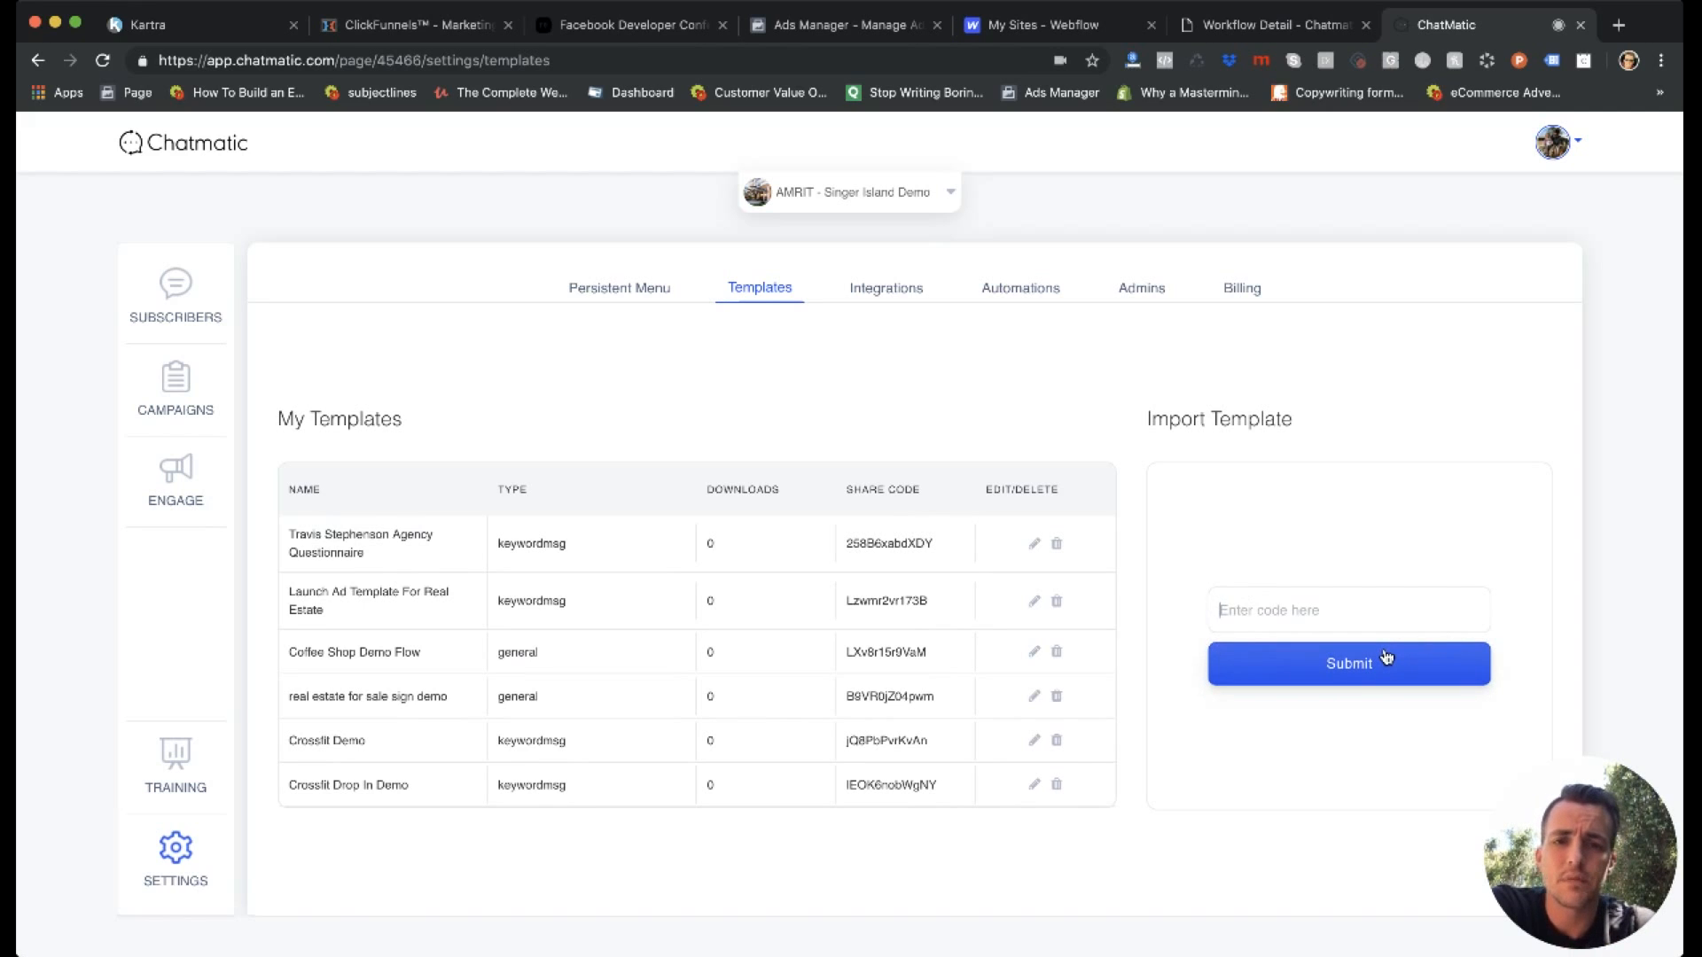
View the page's webhook integrations and its automations.
click(903, 292)
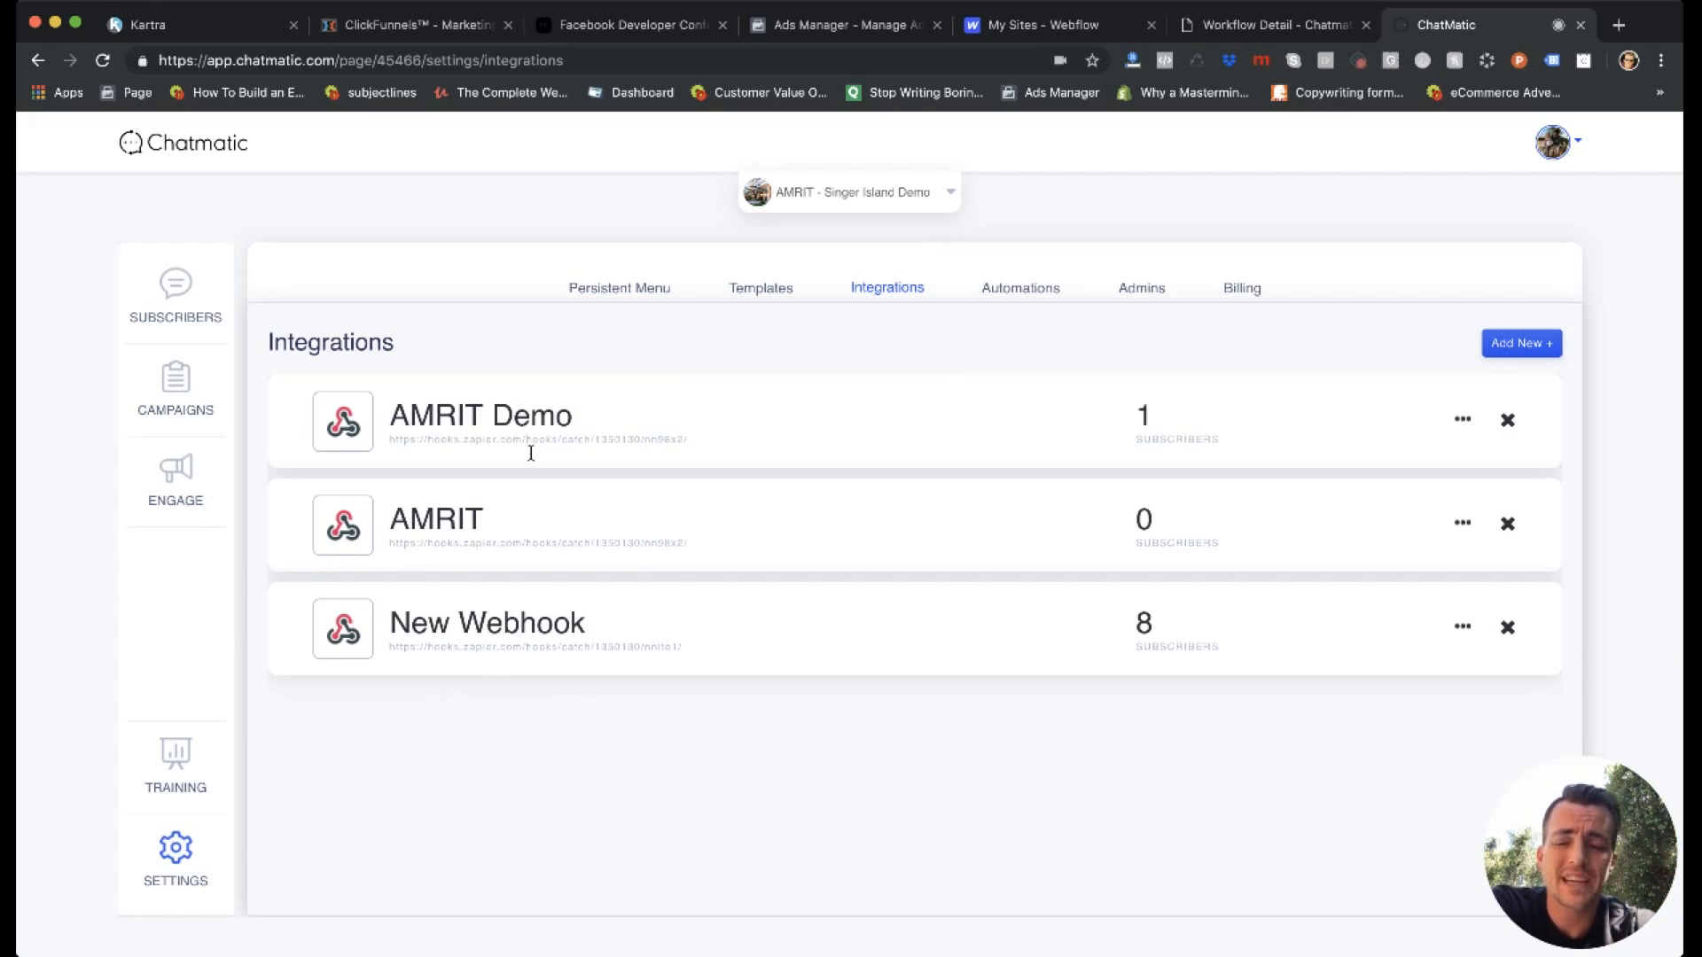
click(1034, 296)
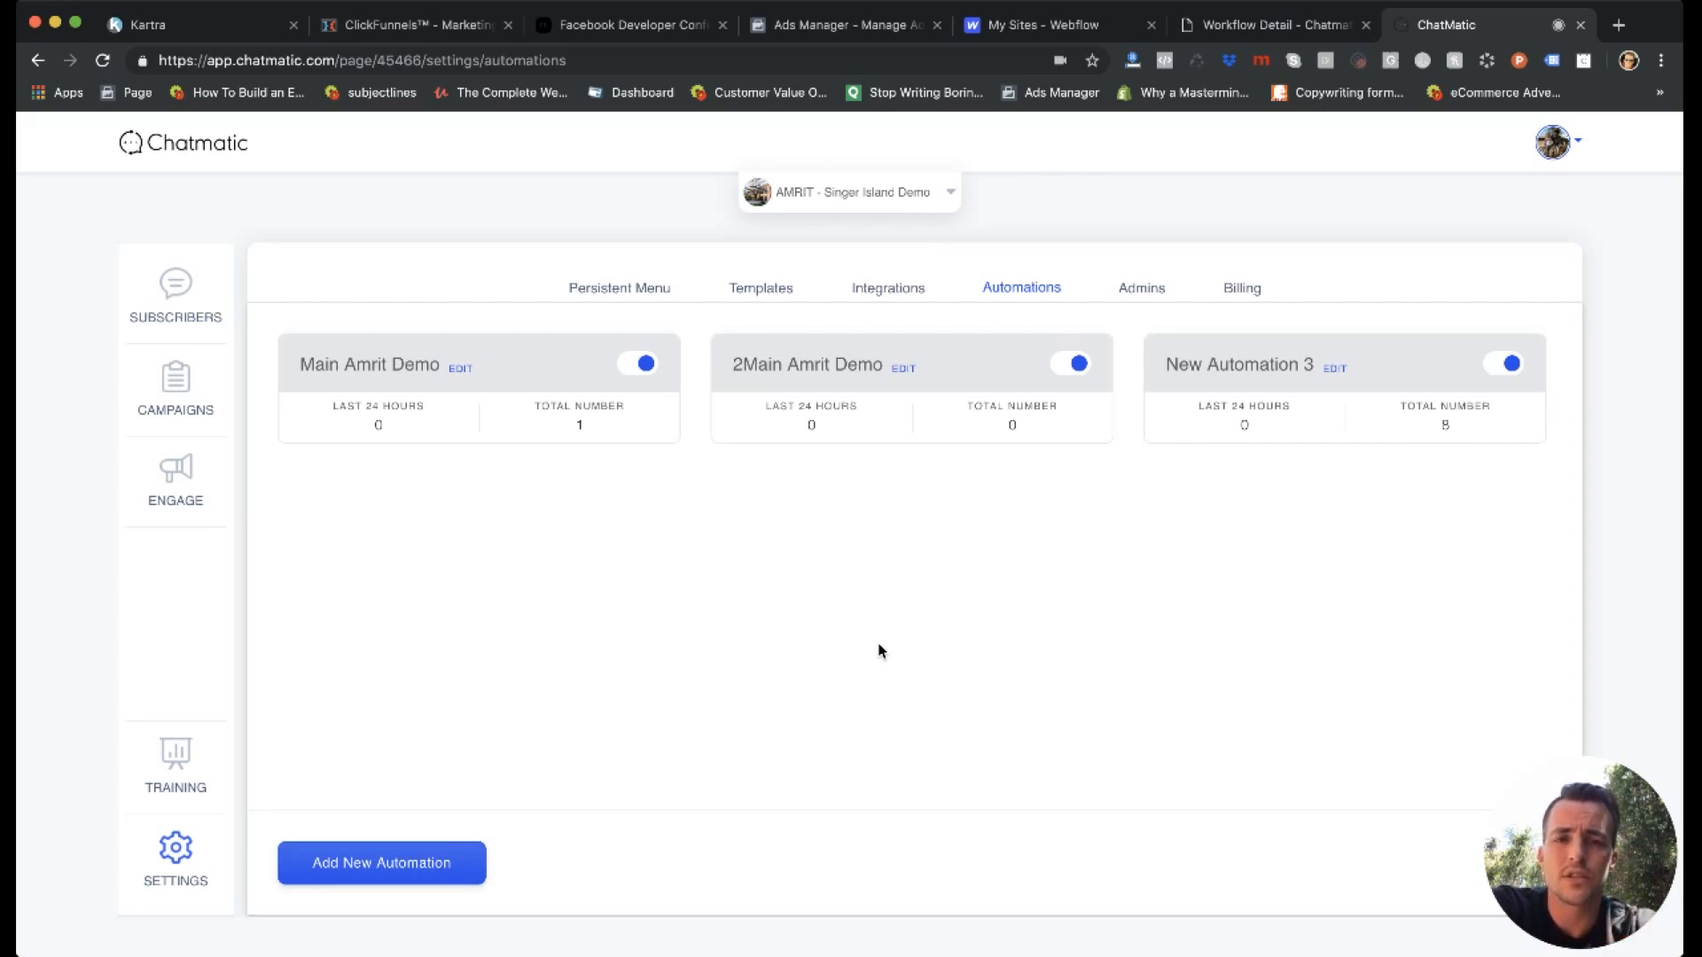
Open the page's admin settings, go to the invitation field, and refresh the page permissions.
click(1152, 289)
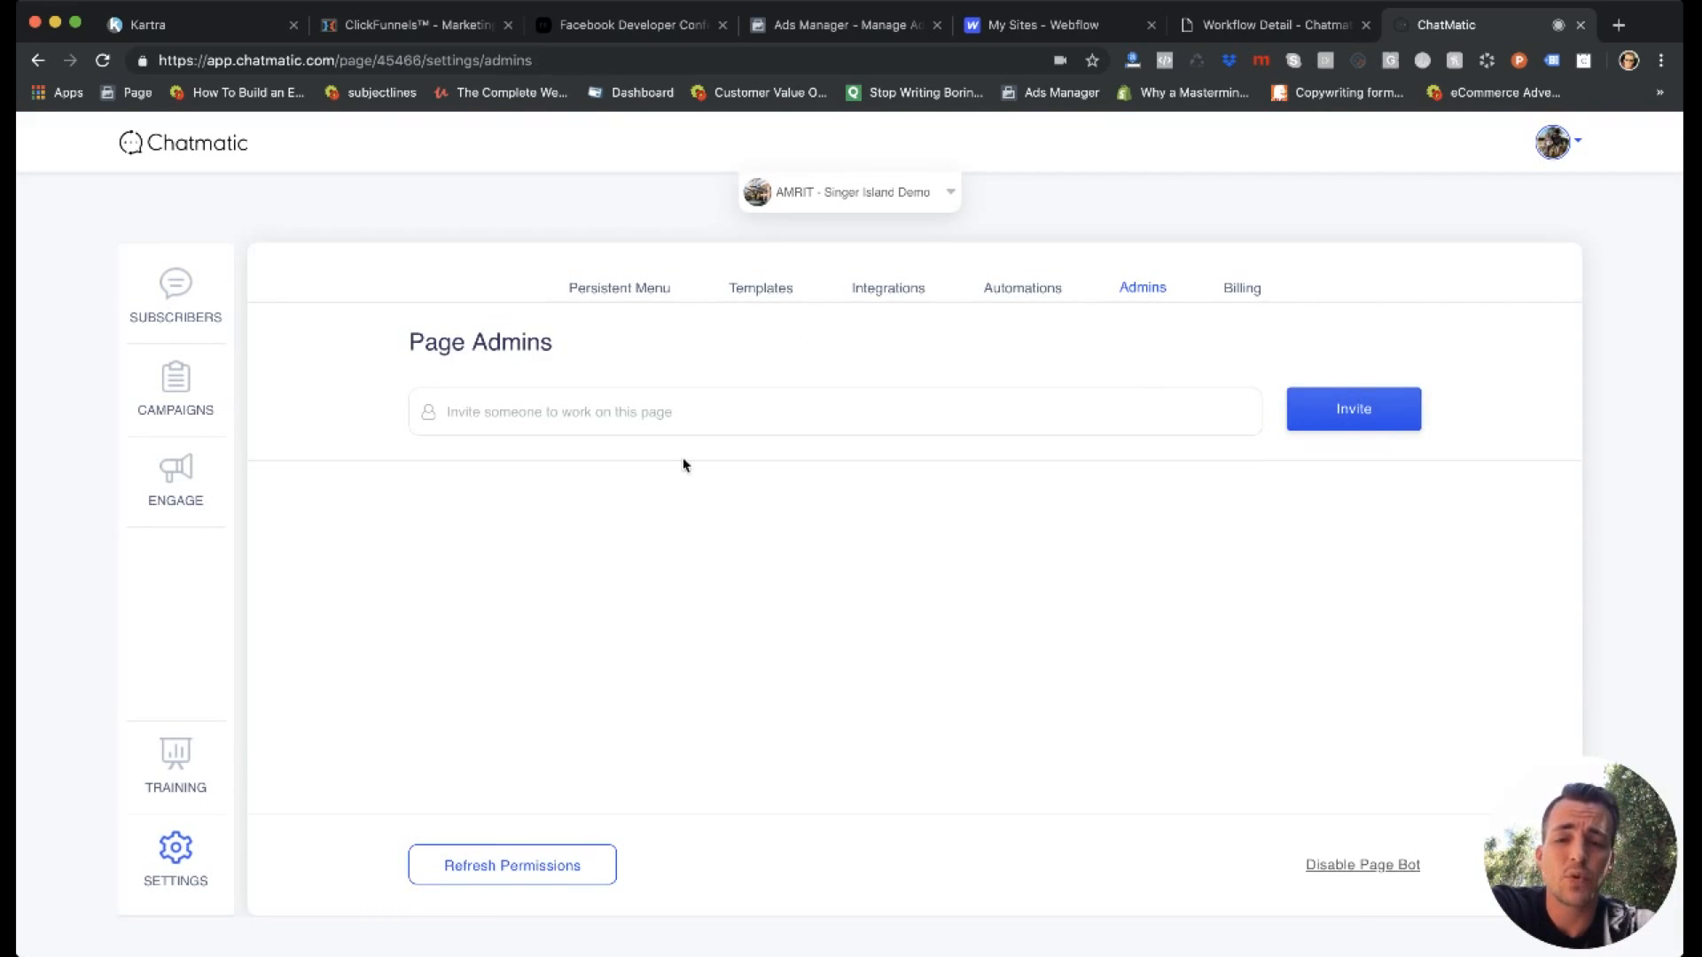
click(585, 408)
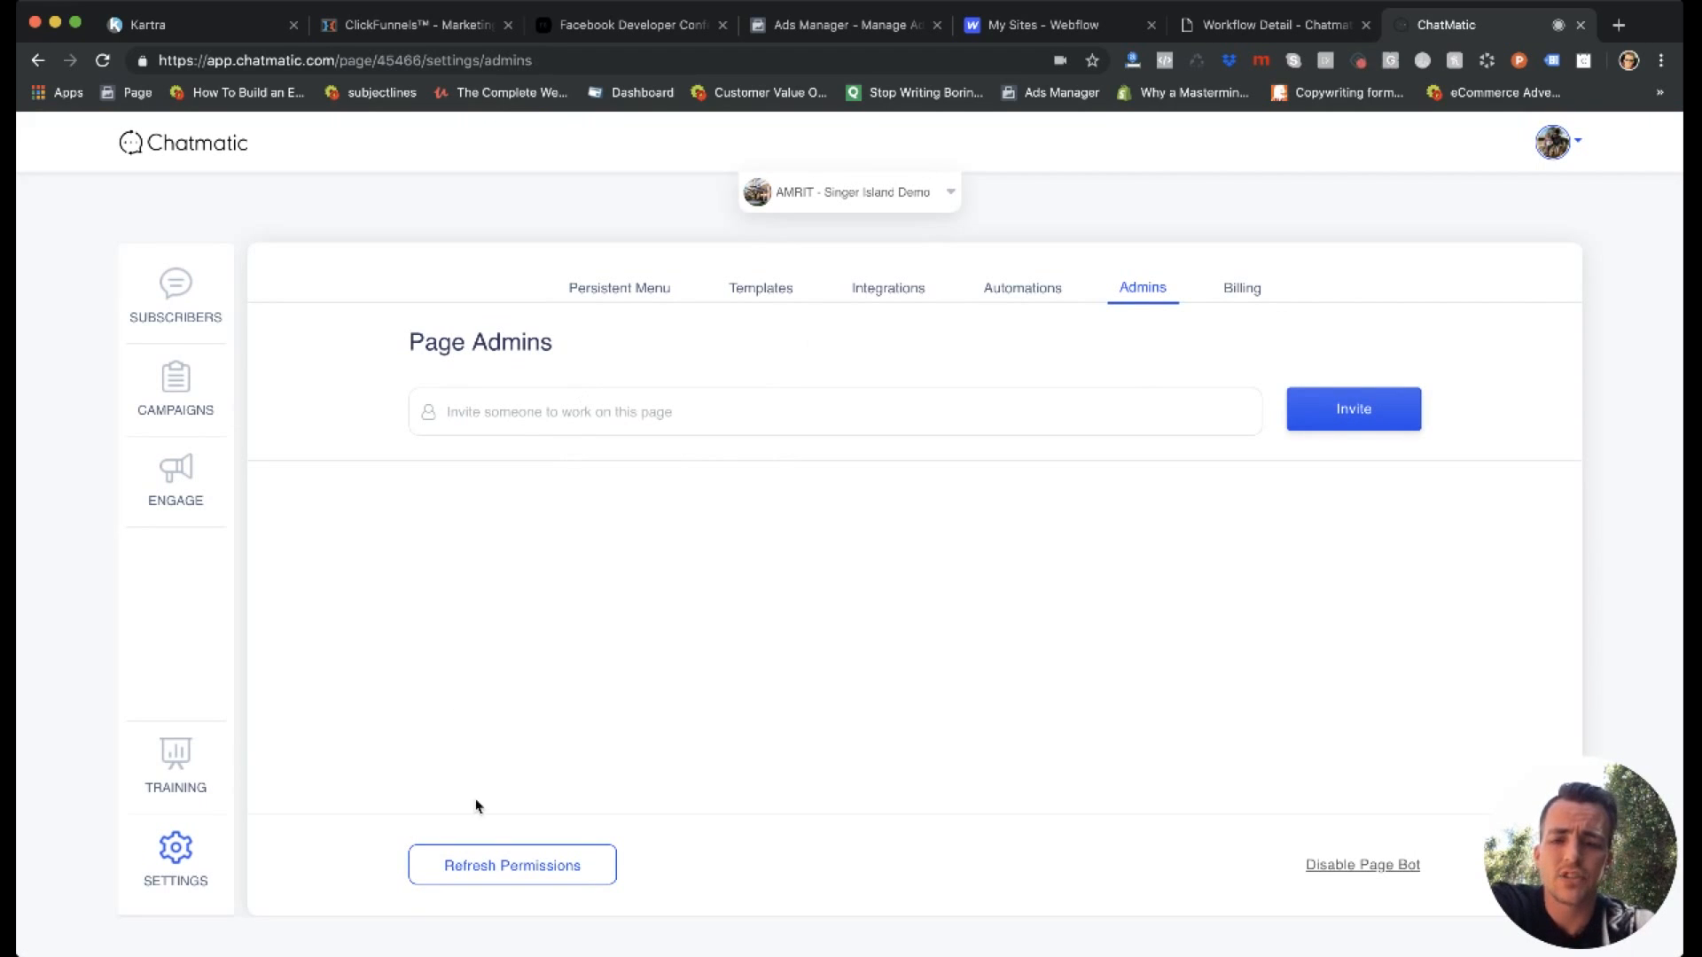
click(506, 874)
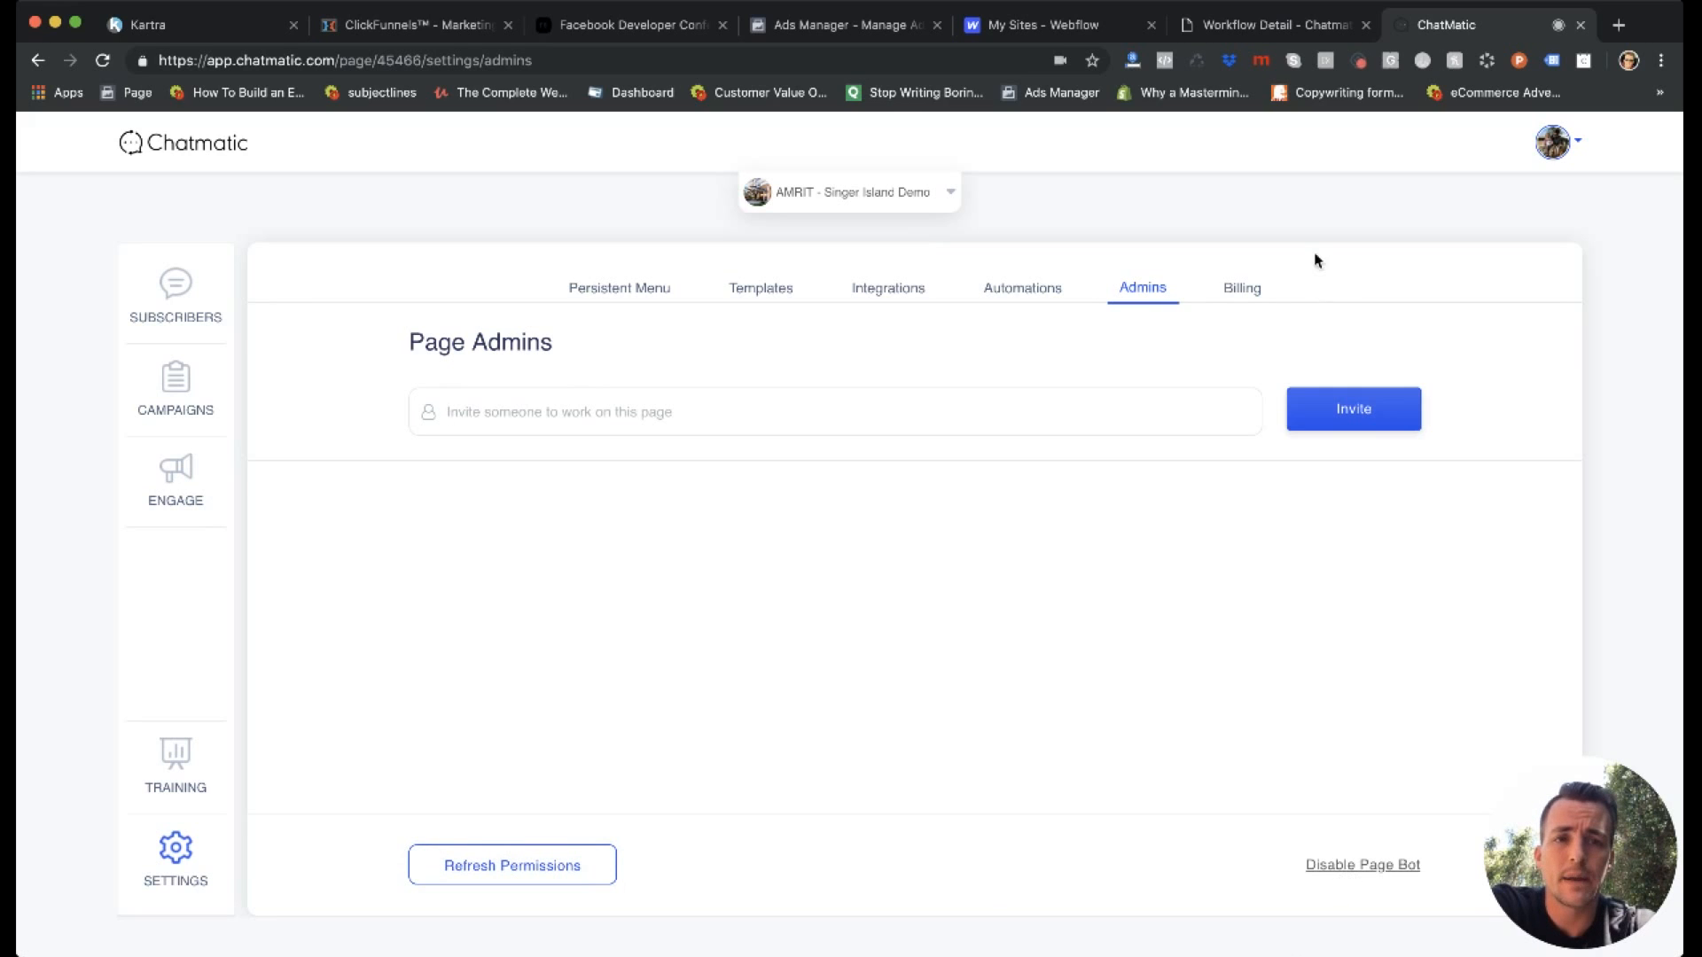
View the page's billing plans.
click(1244, 287)
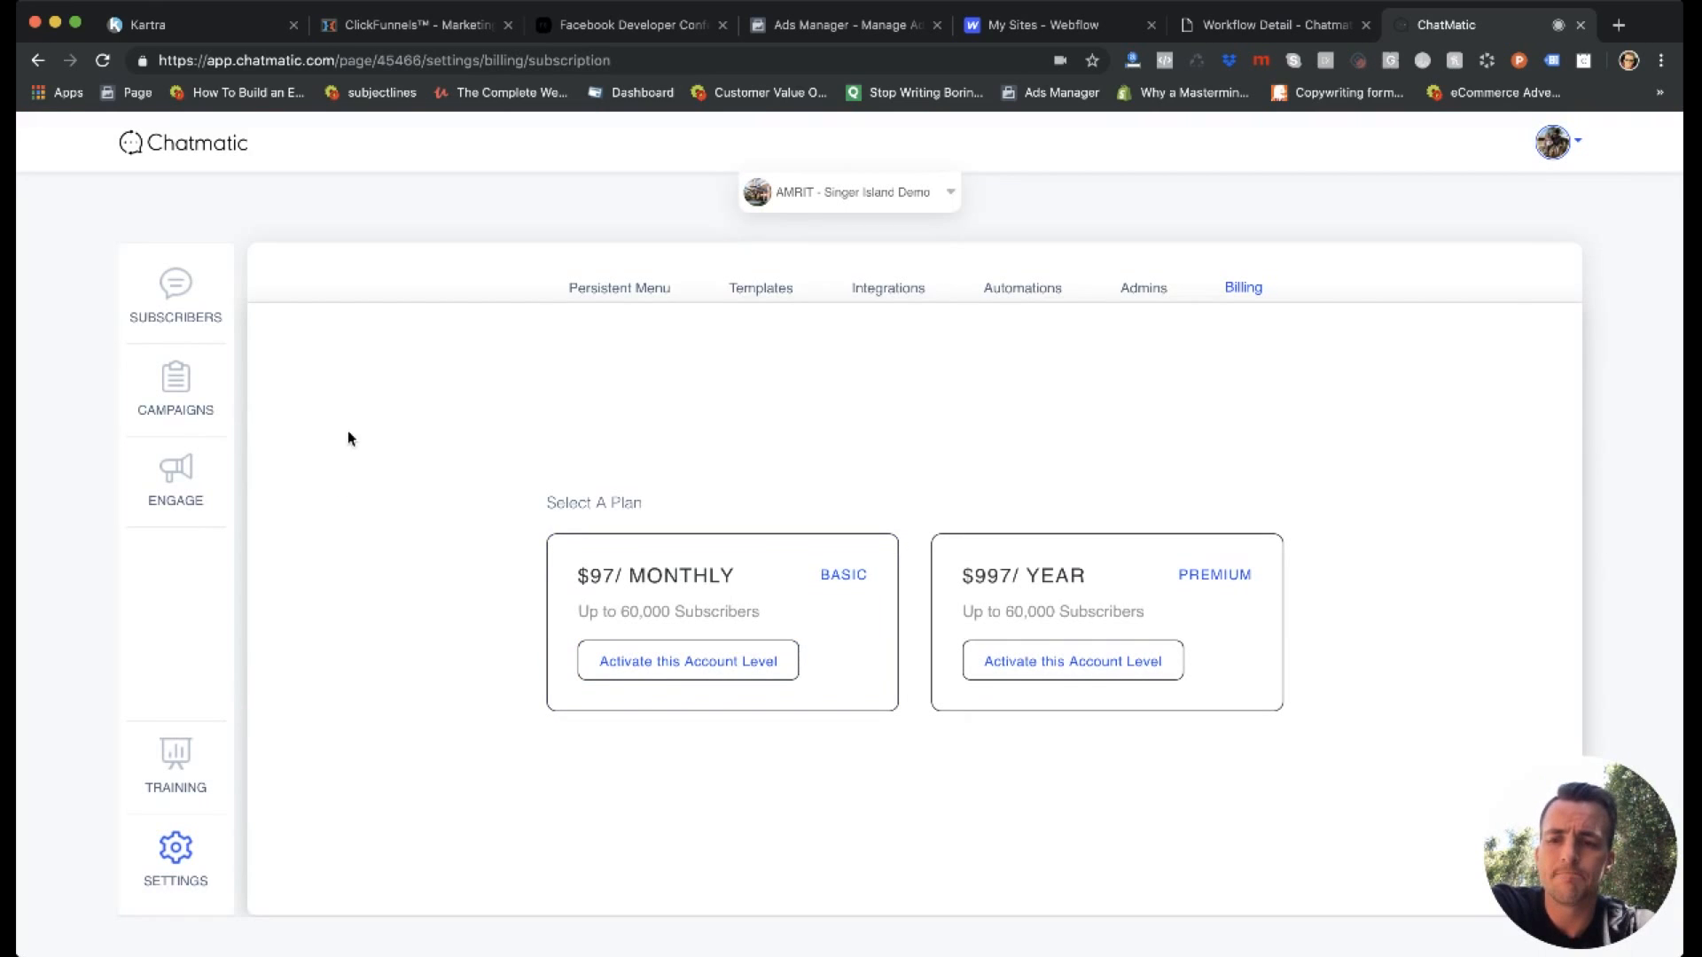
Open the first subscriber's details and inspect the user tag field and the subscriber search with its export option.
click(180, 291)
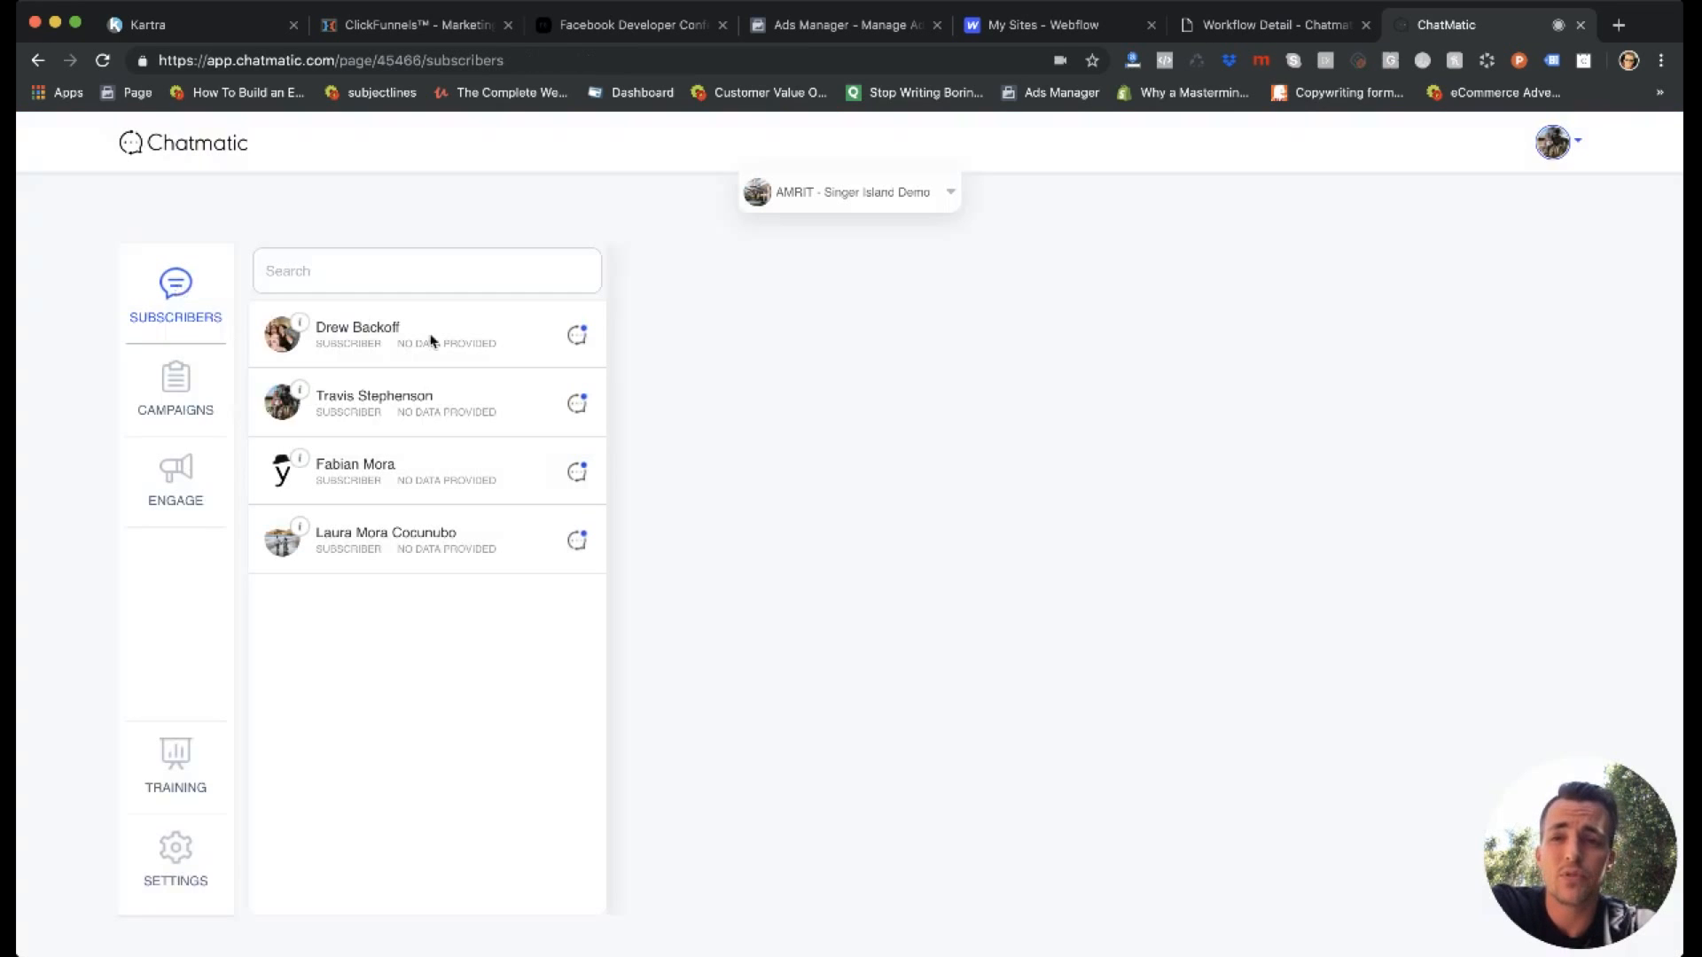
click(576, 337)
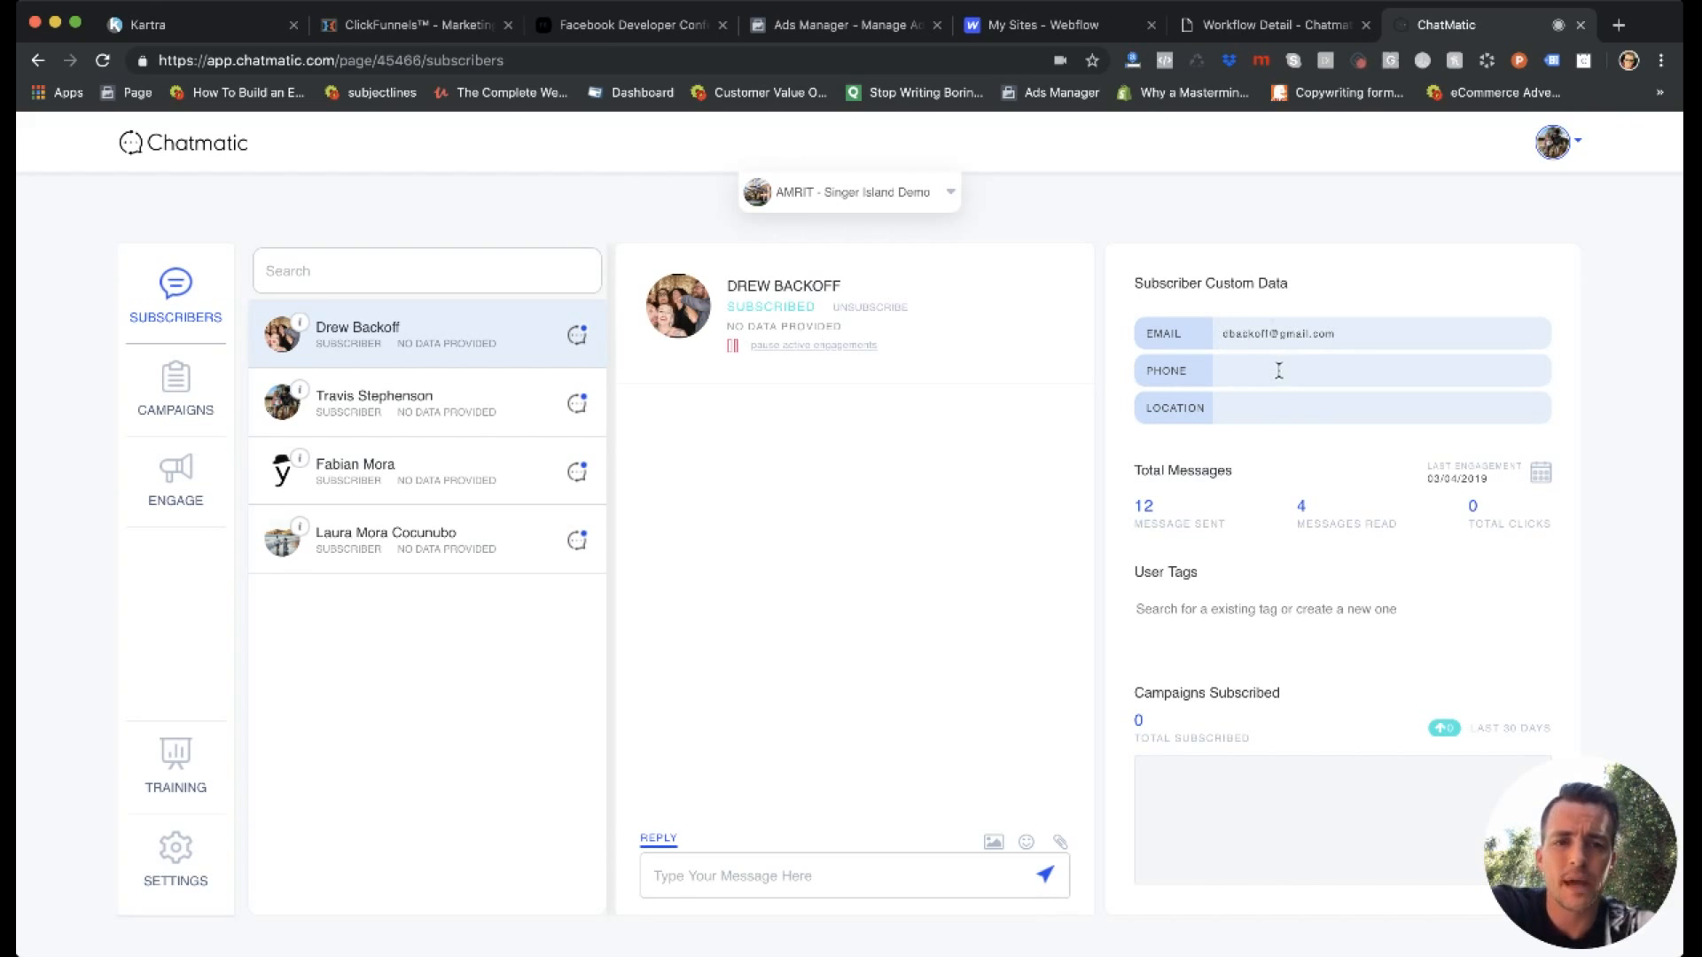
click(1190, 609)
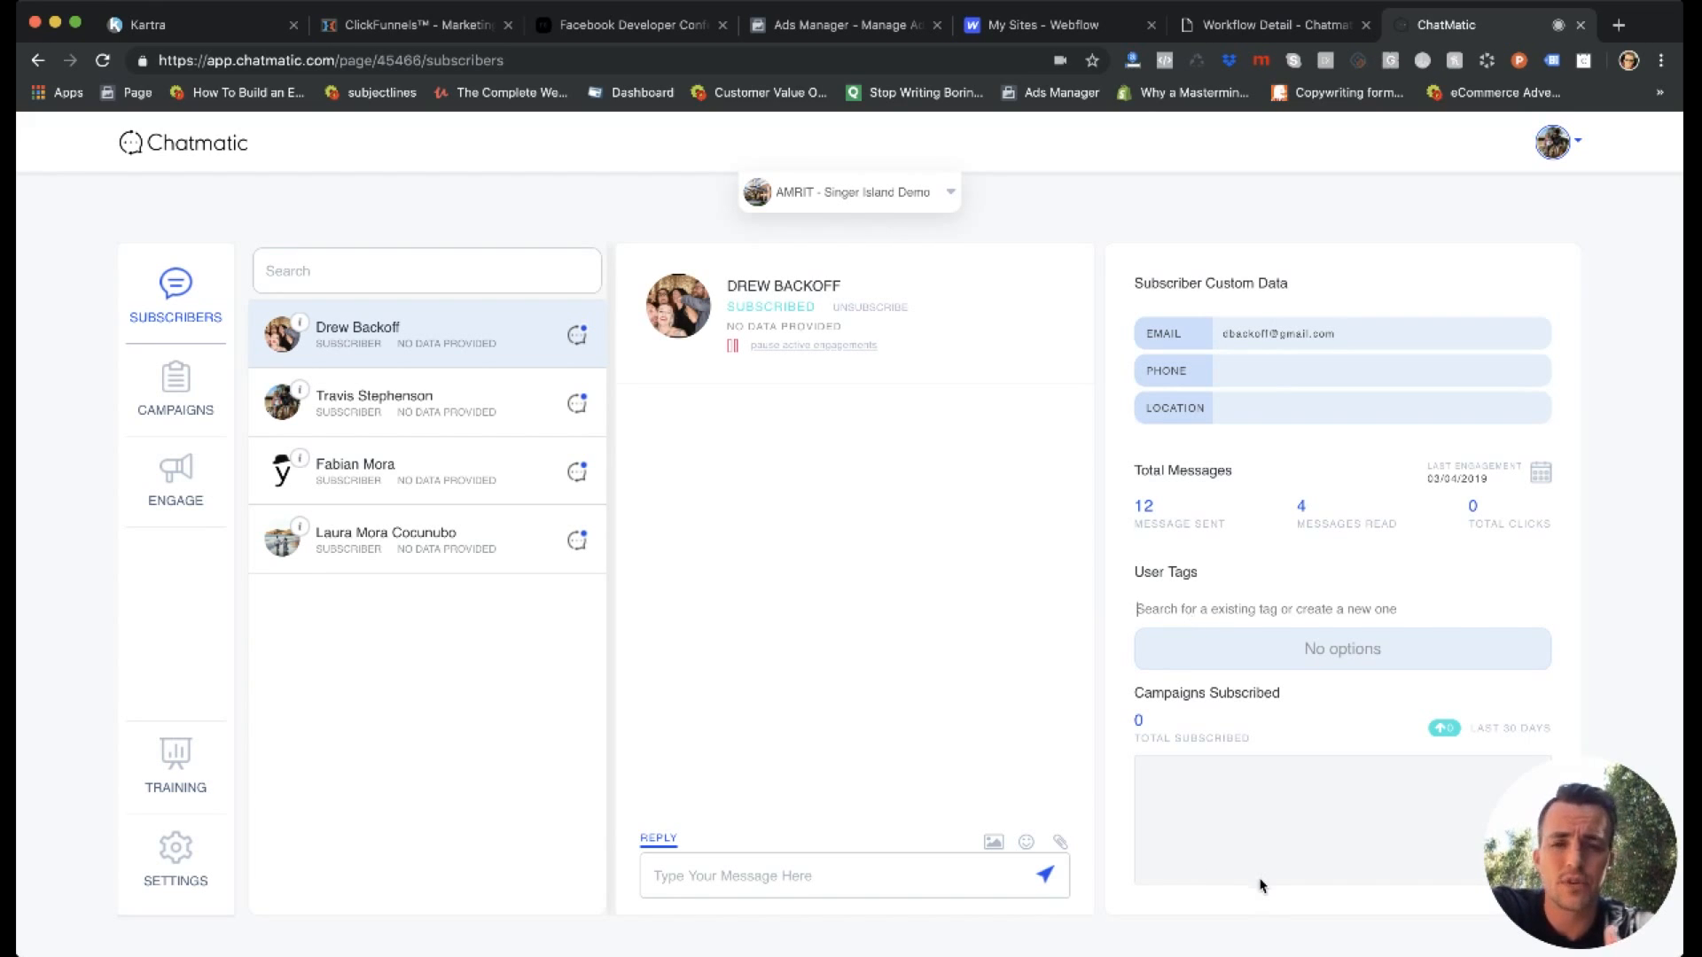
click(574, 253)
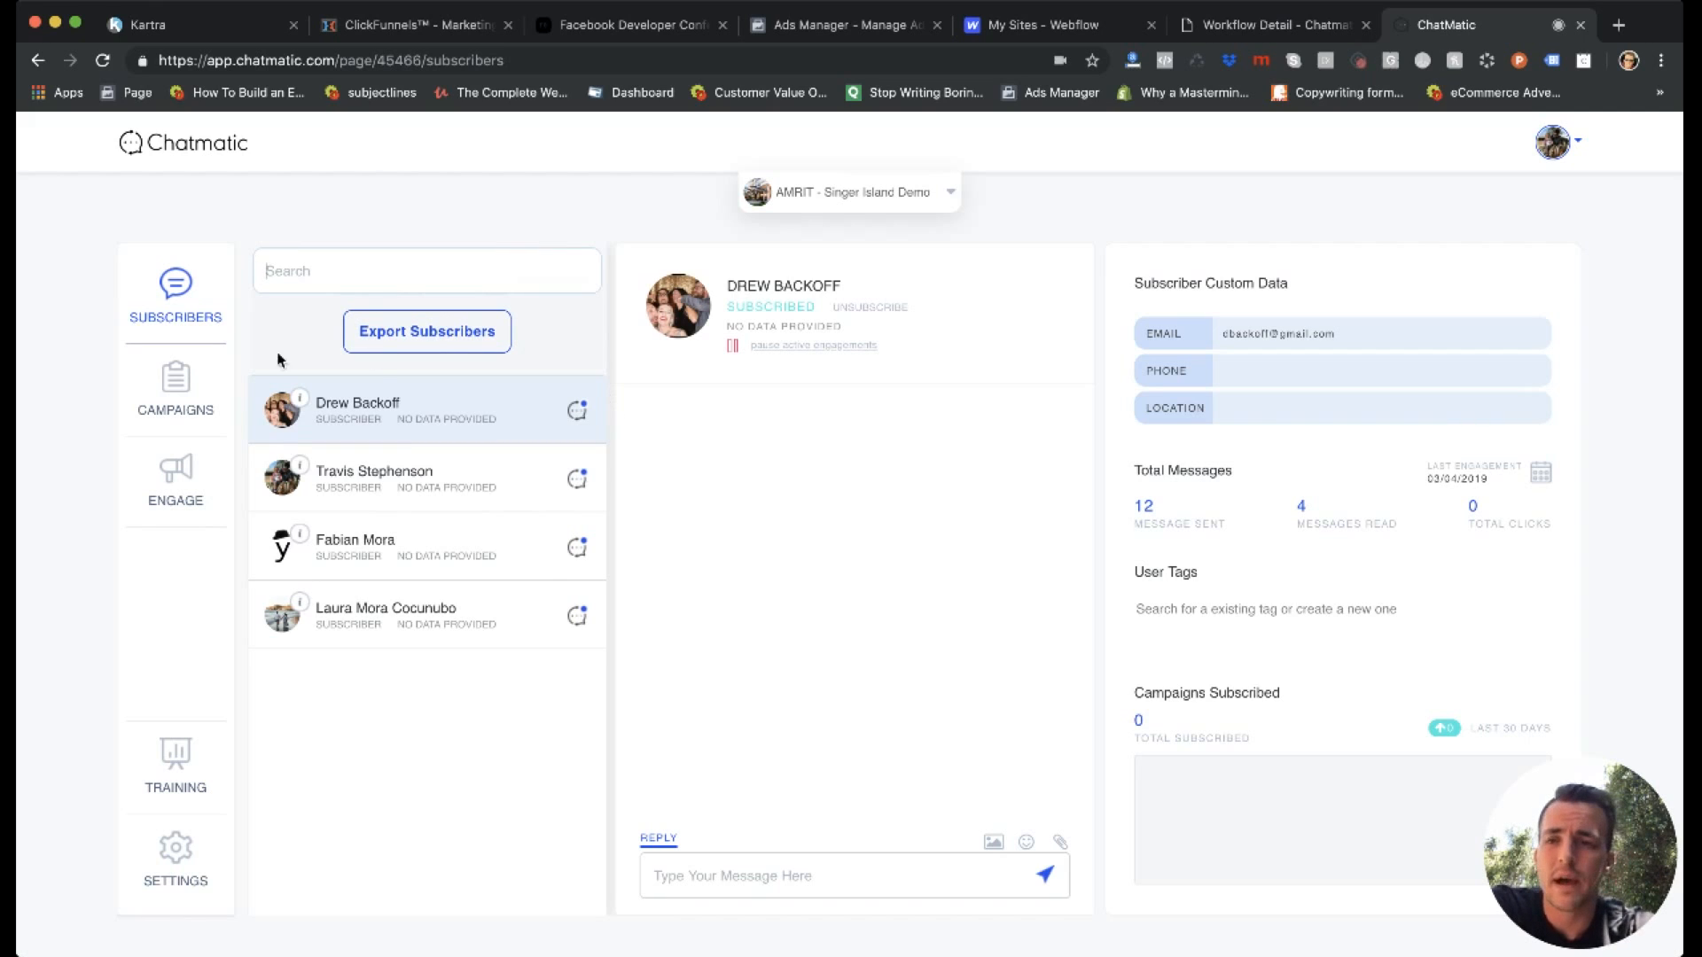
Begin a new engagement for the page and read the descriptions of the Broadcast and AutoResponse message types.
click(176, 490)
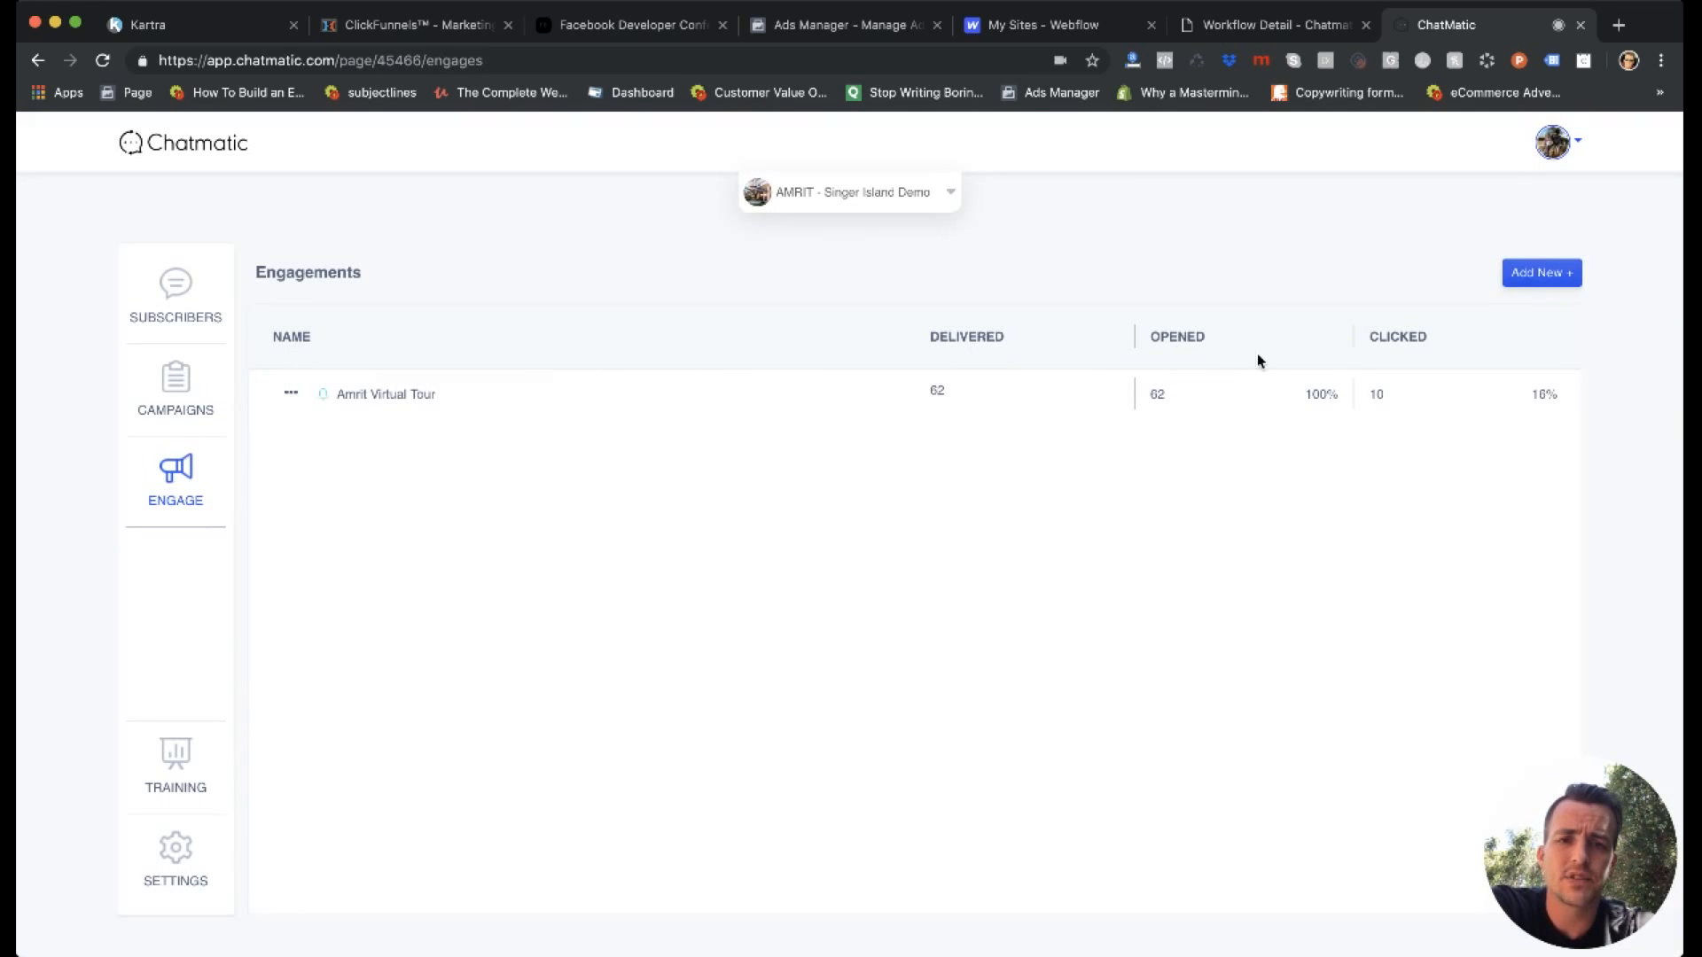
click(1538, 282)
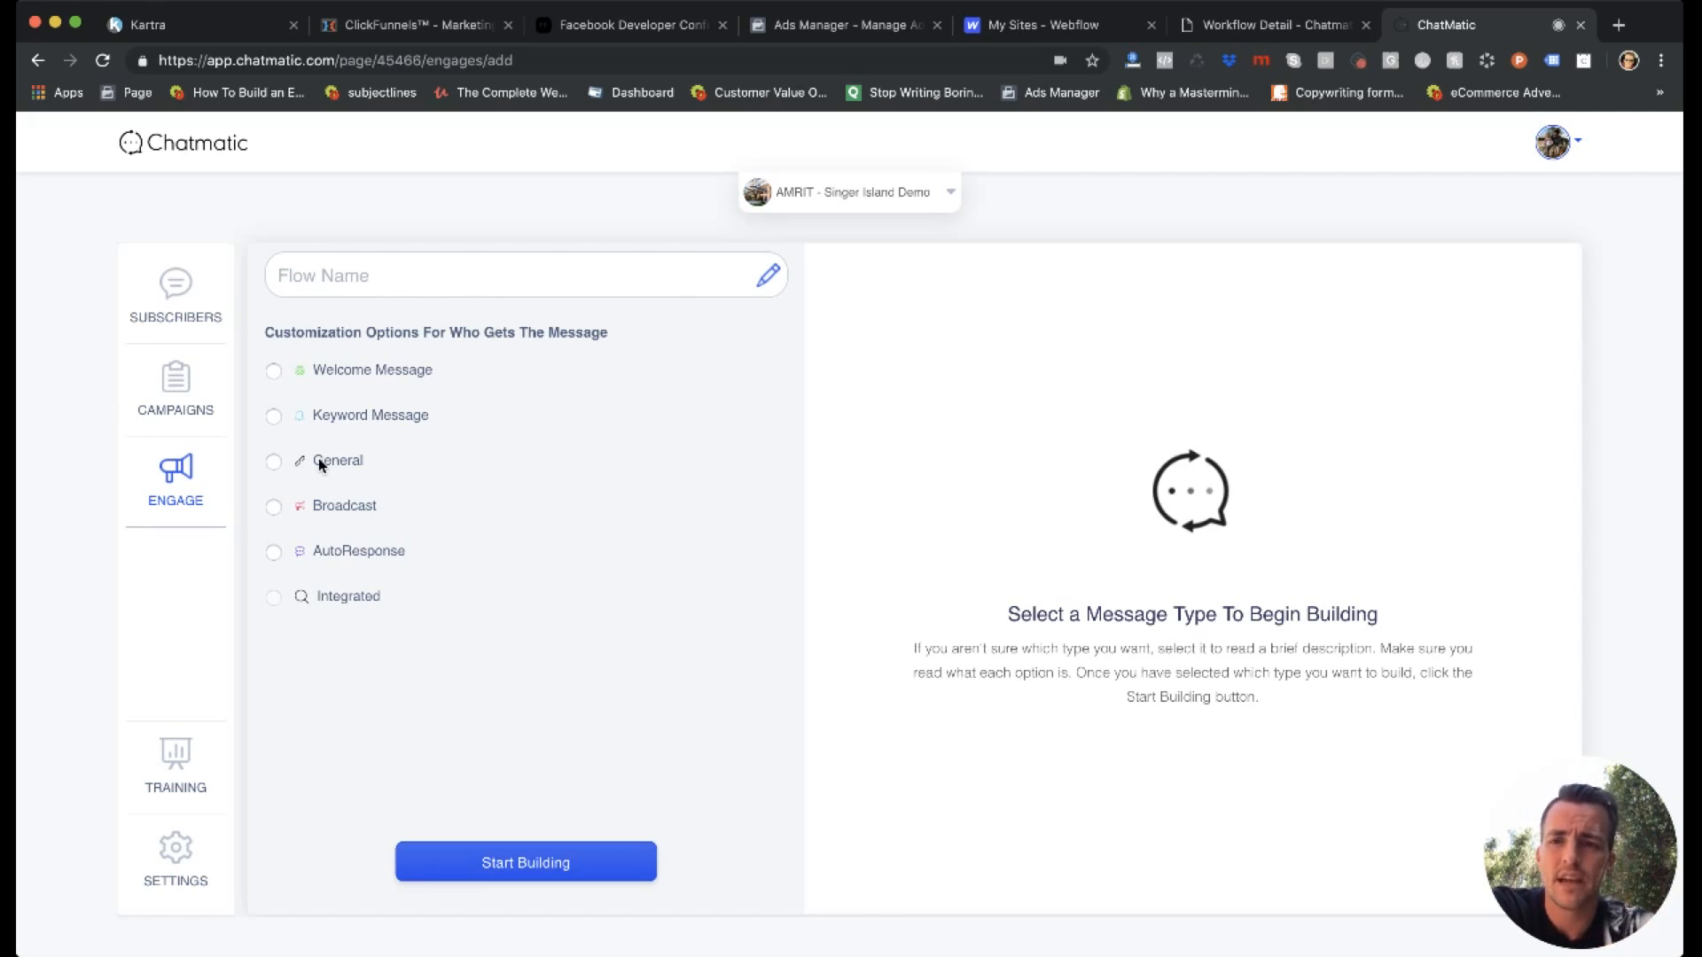
click(336, 509)
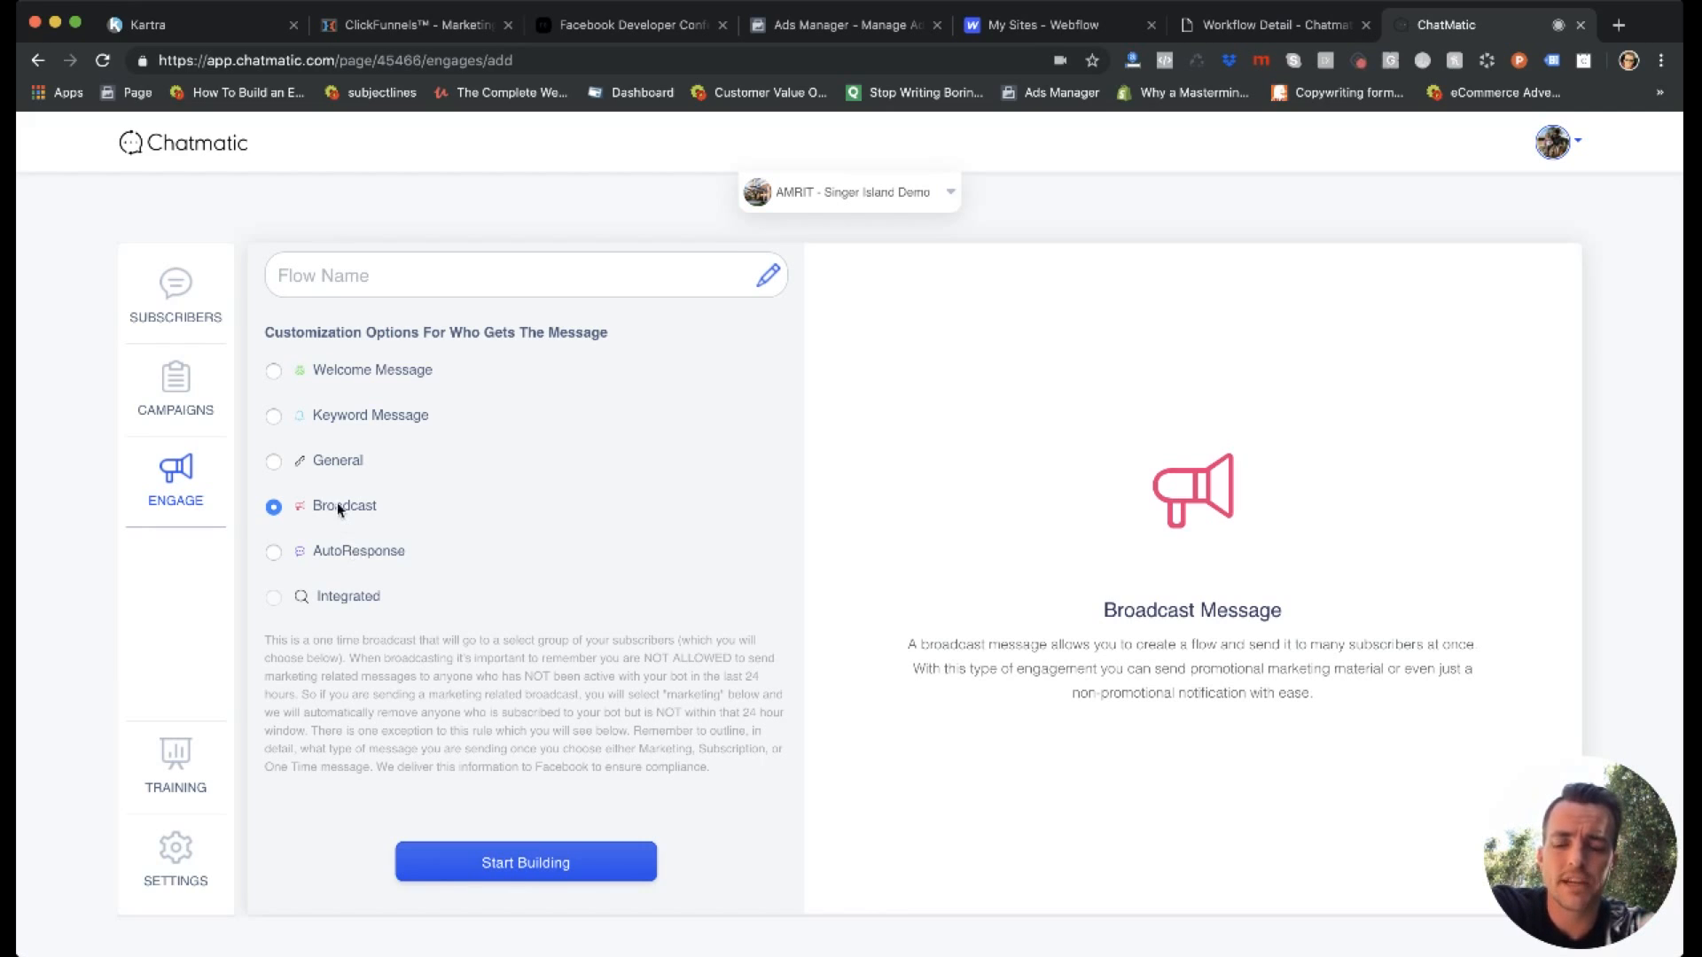
click(332, 553)
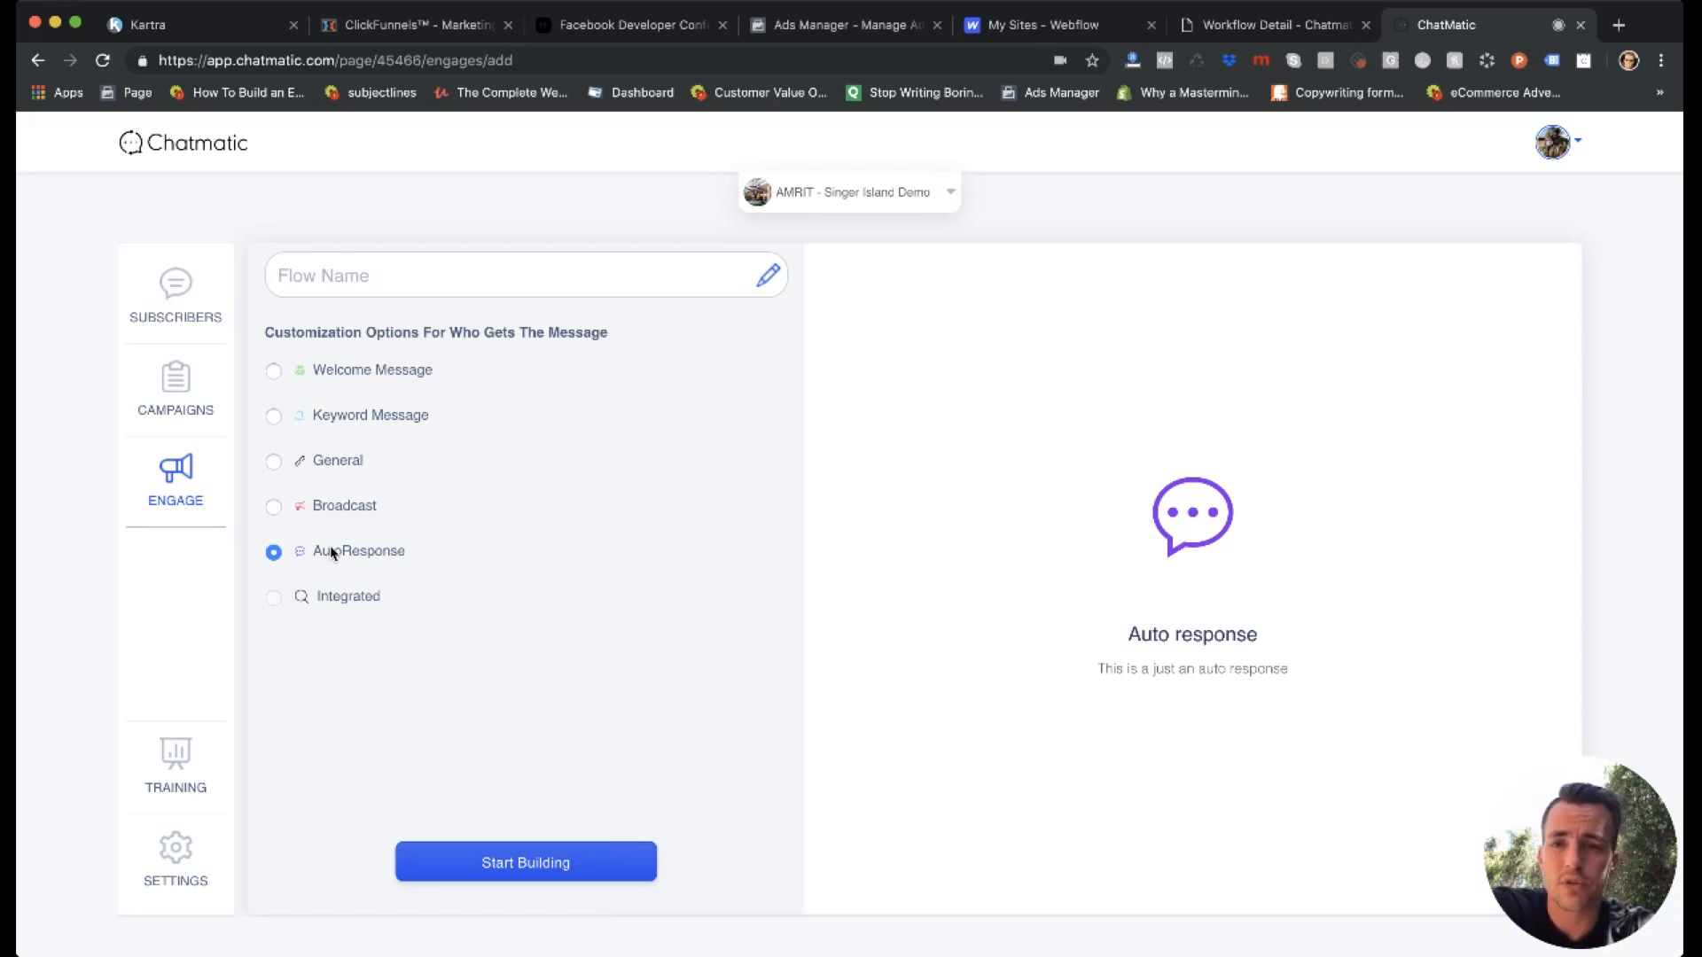
Set up a General message flow named "General Demo" and open its message builder.
click(337, 463)
click(525, 862)
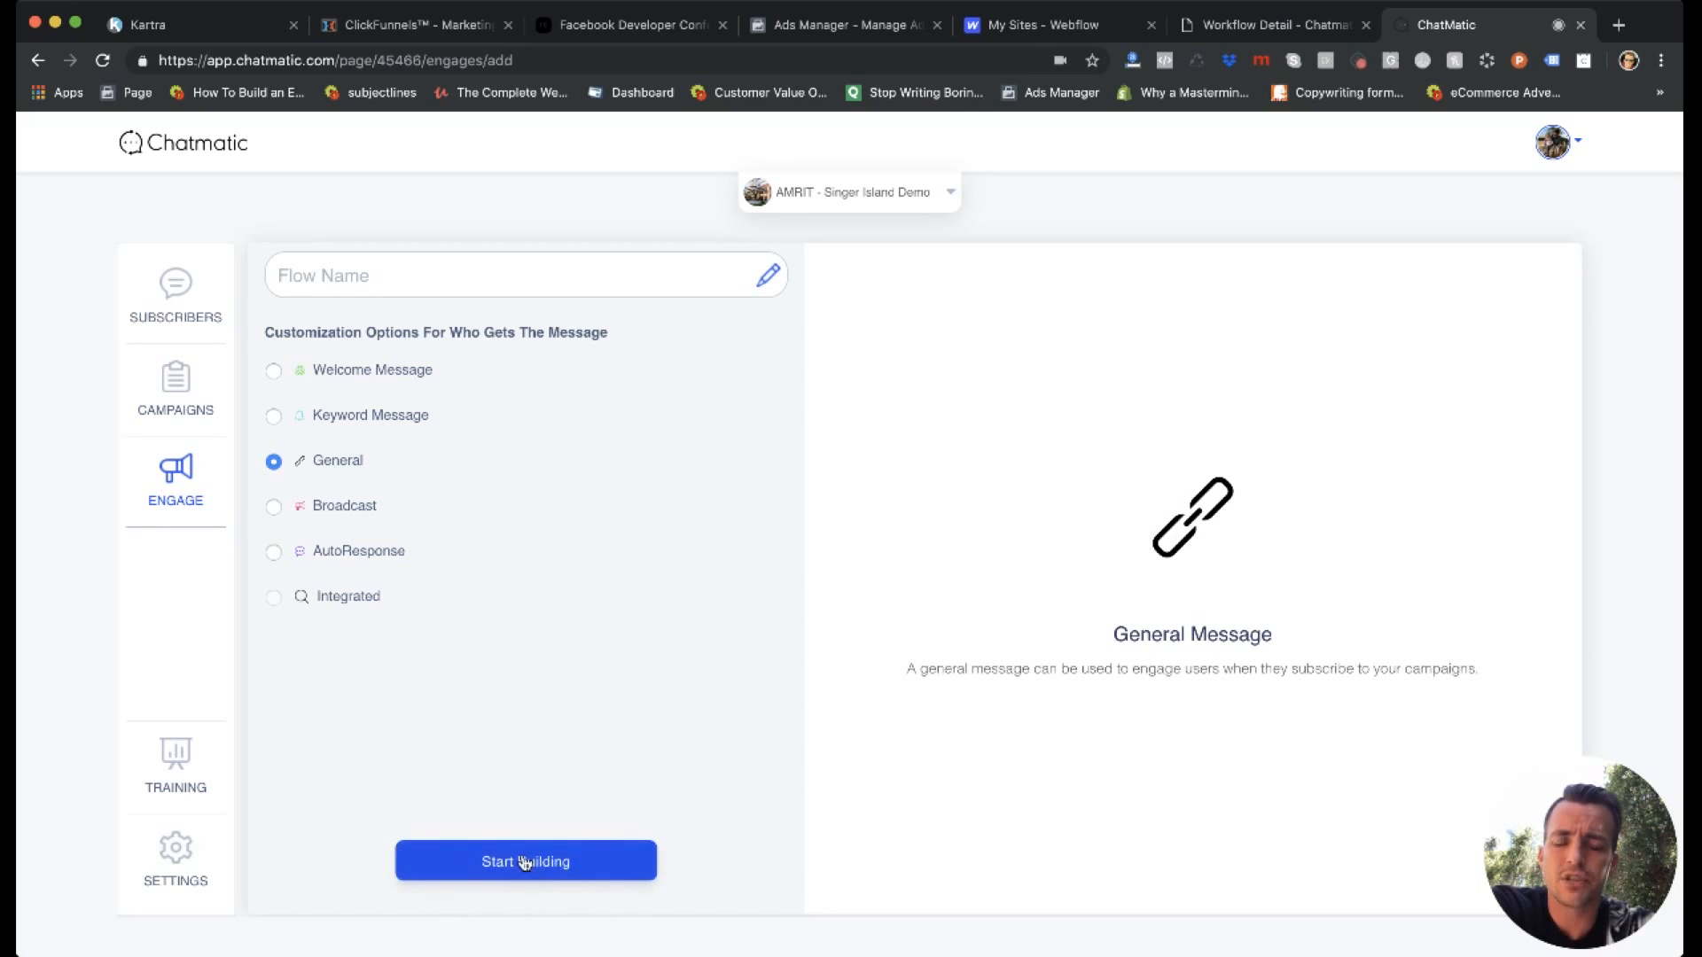
click(507, 280)
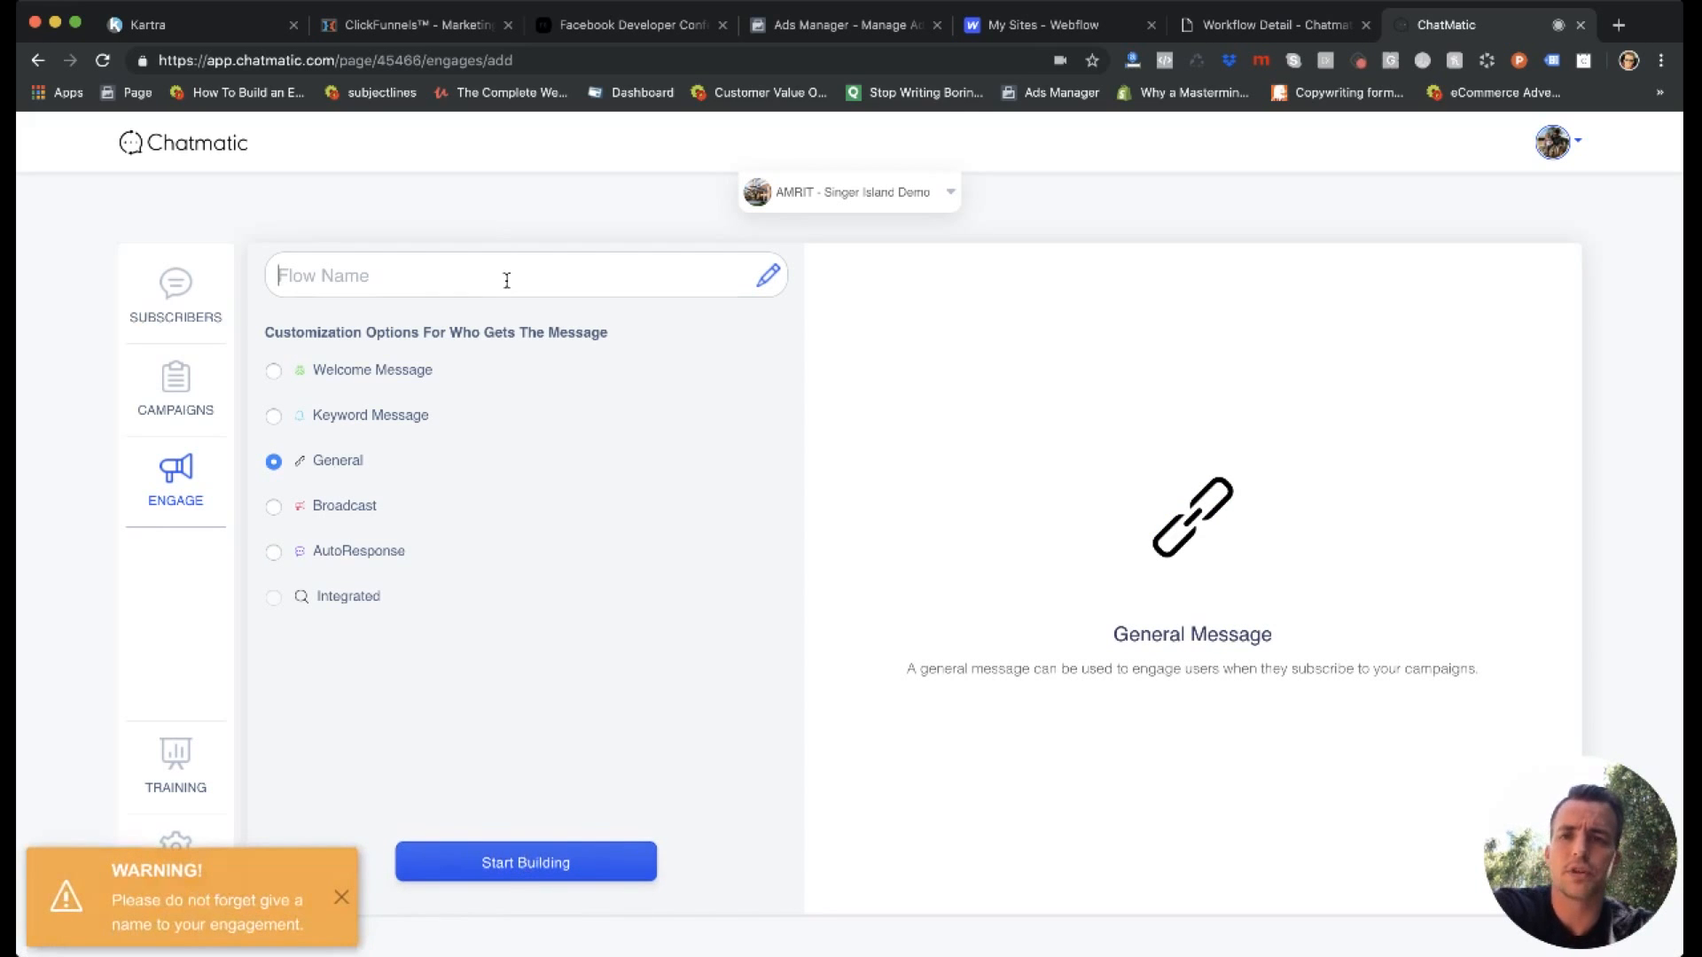
text(General Demo)
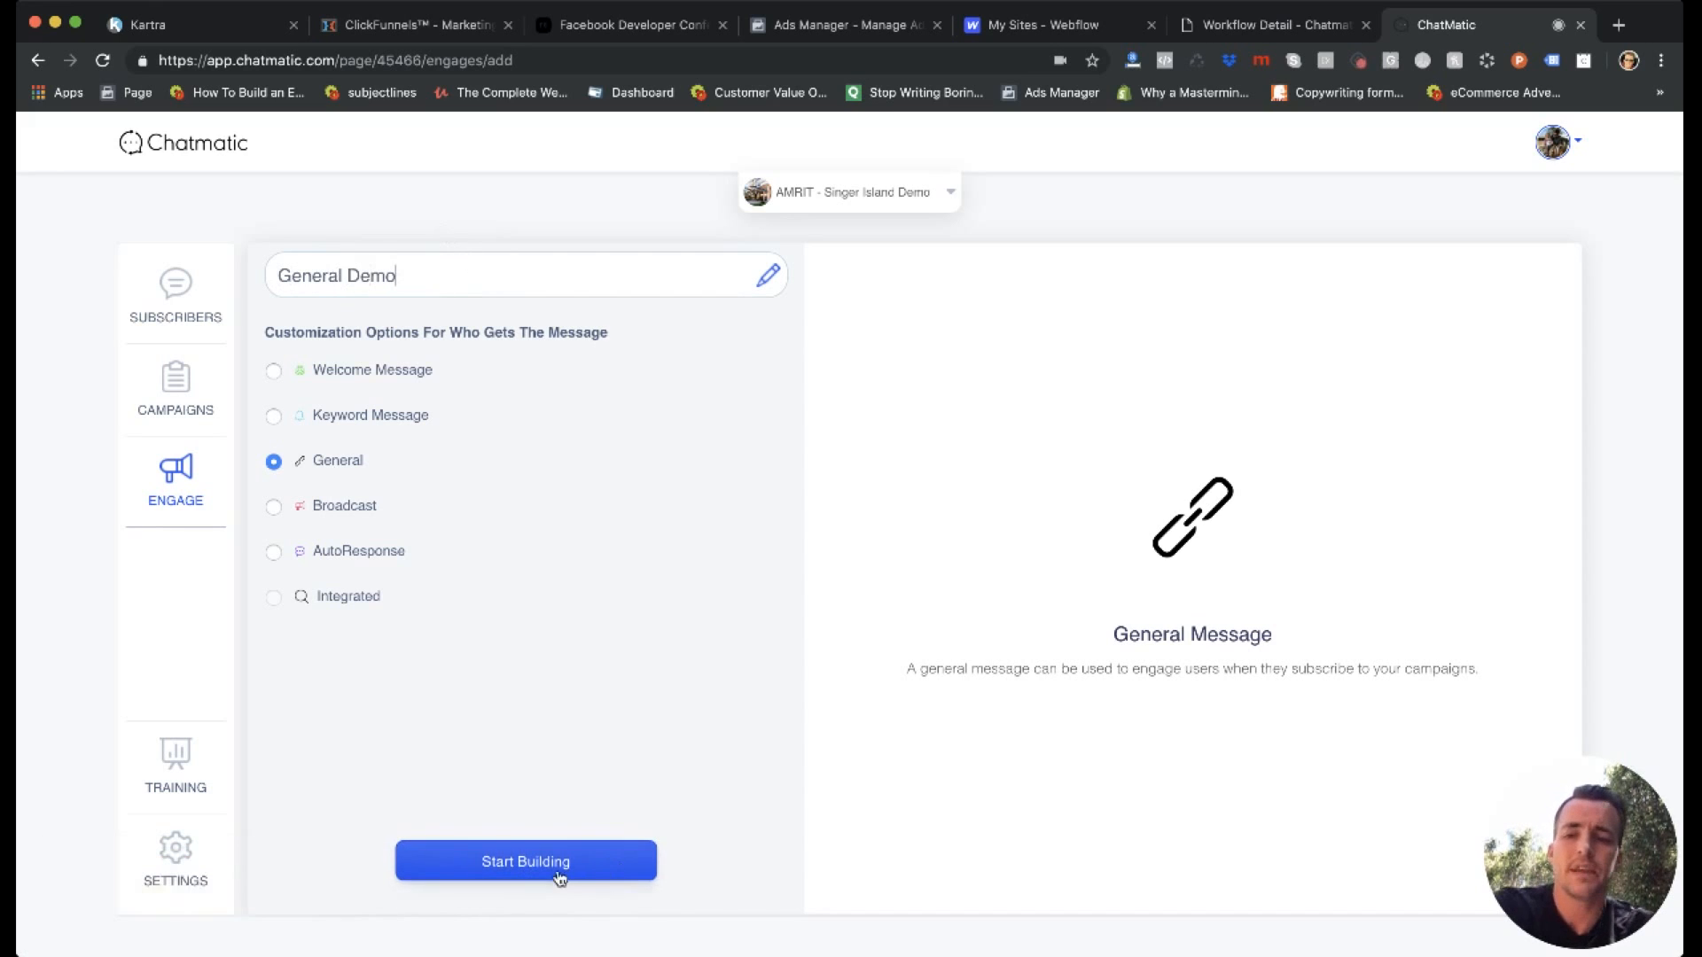
click(557, 867)
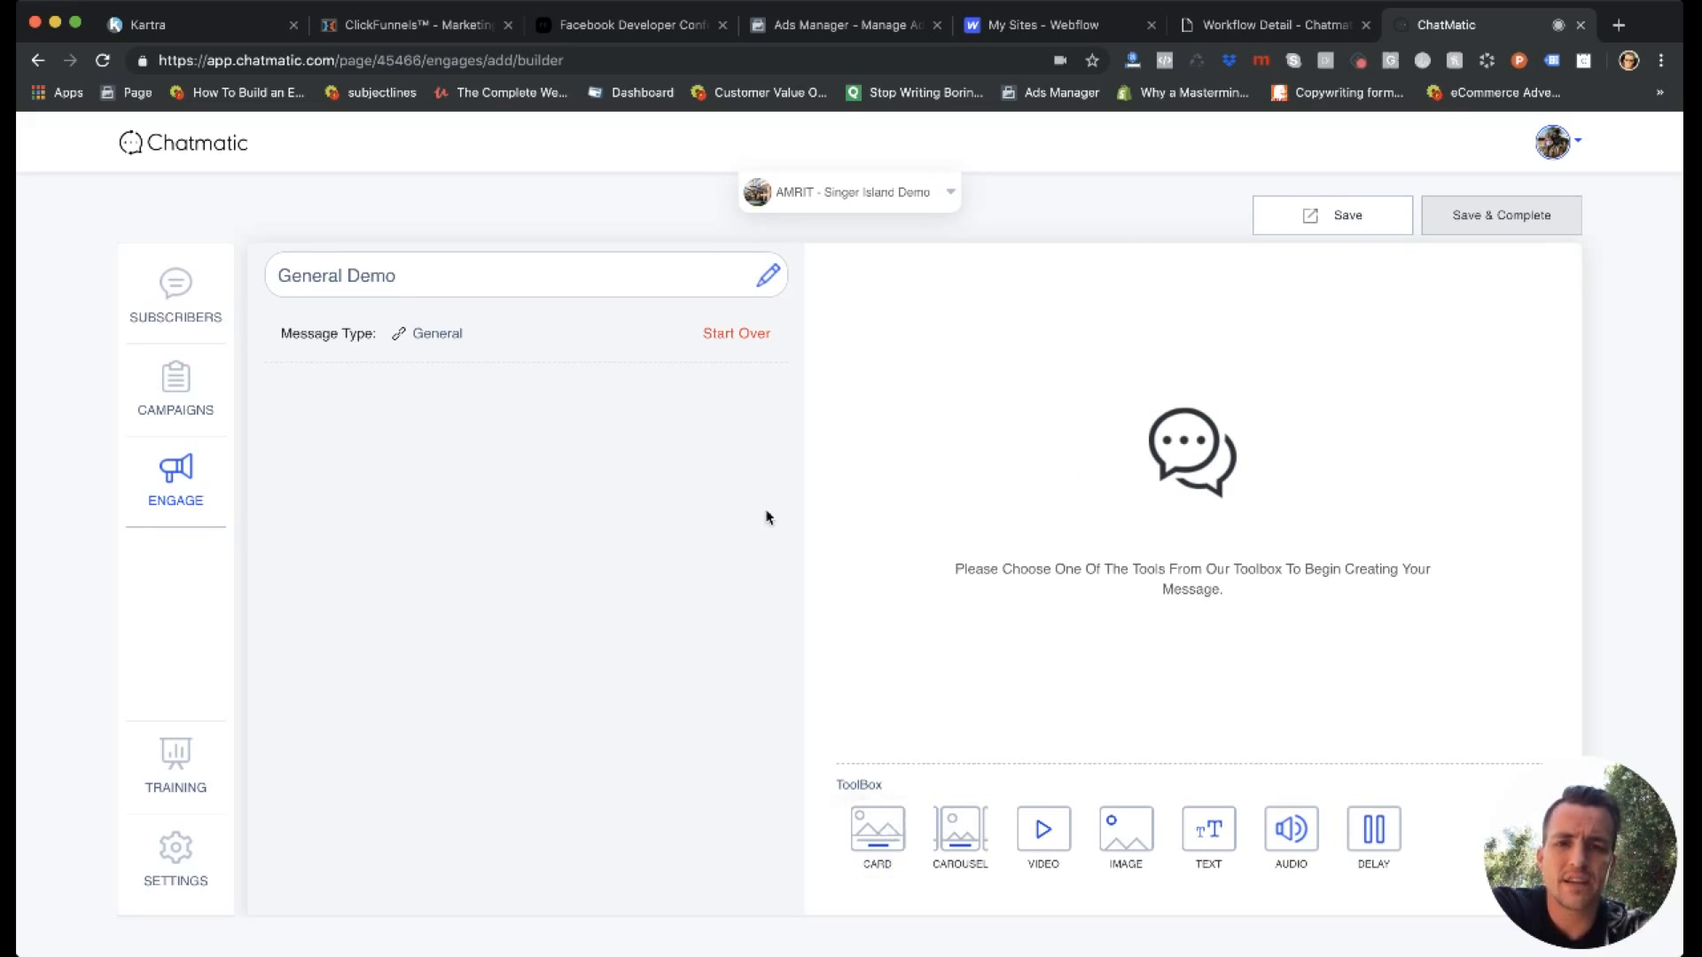
Add a card to the flow's first step and name the step "Start".
click(882, 838)
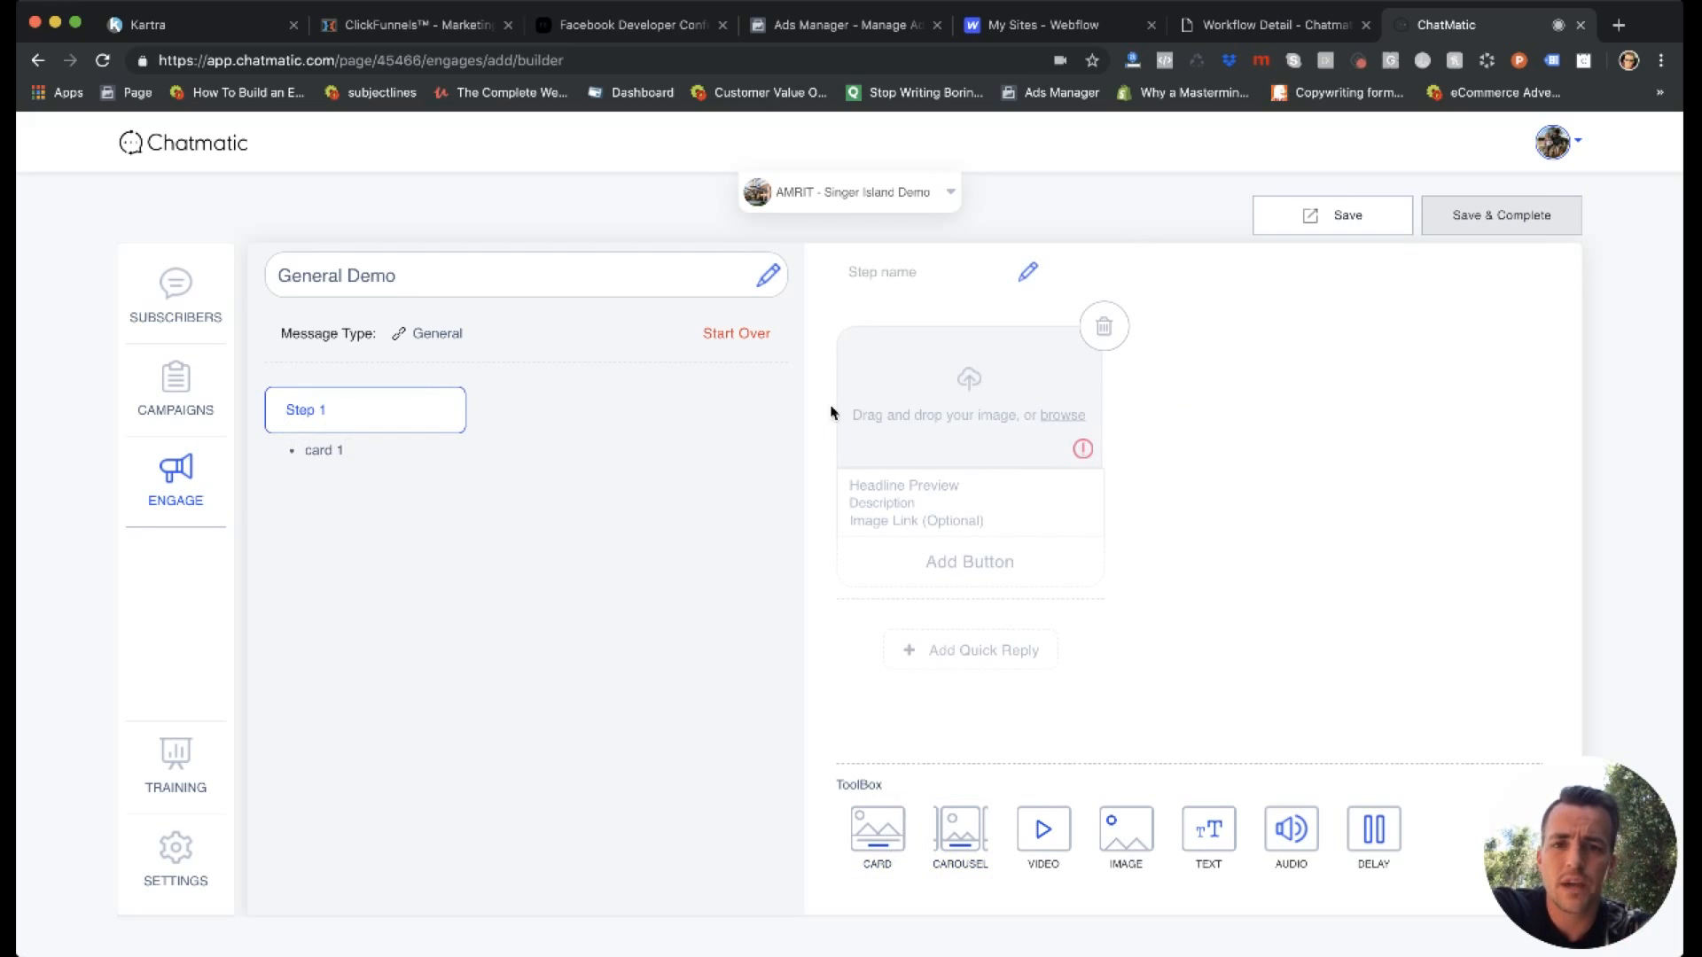
click(907, 274)
text(Start)
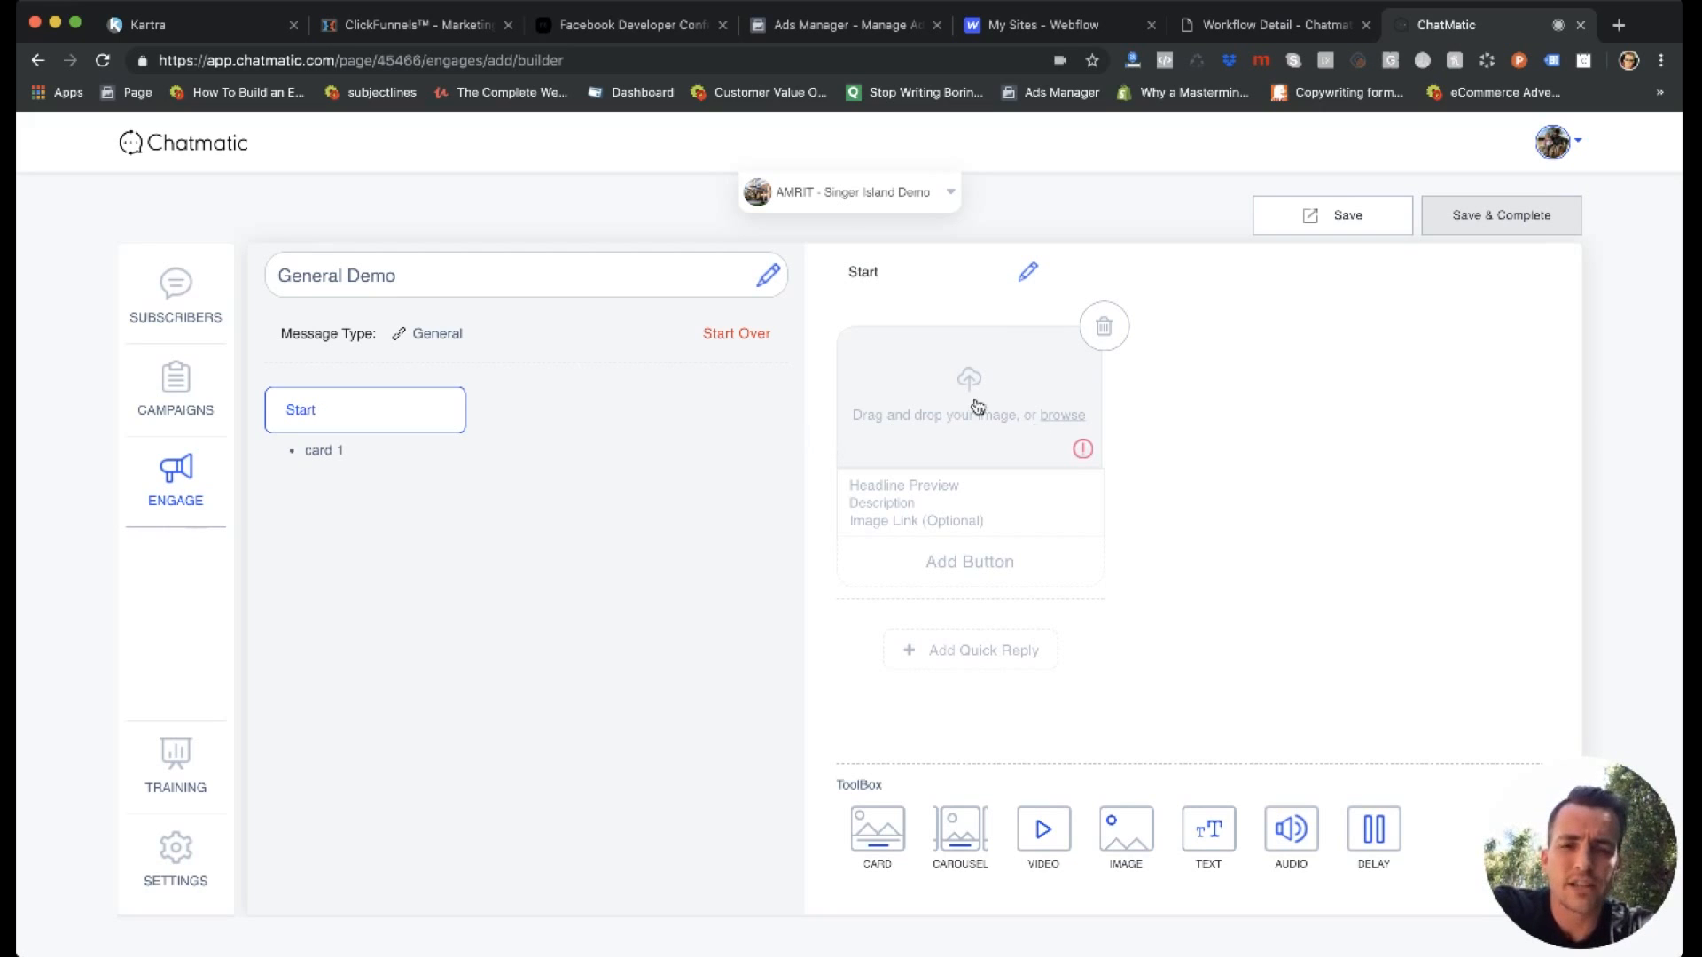
Inspect the card's headline, description and optional image link fields without filling them in.
click(904, 487)
click(895, 504)
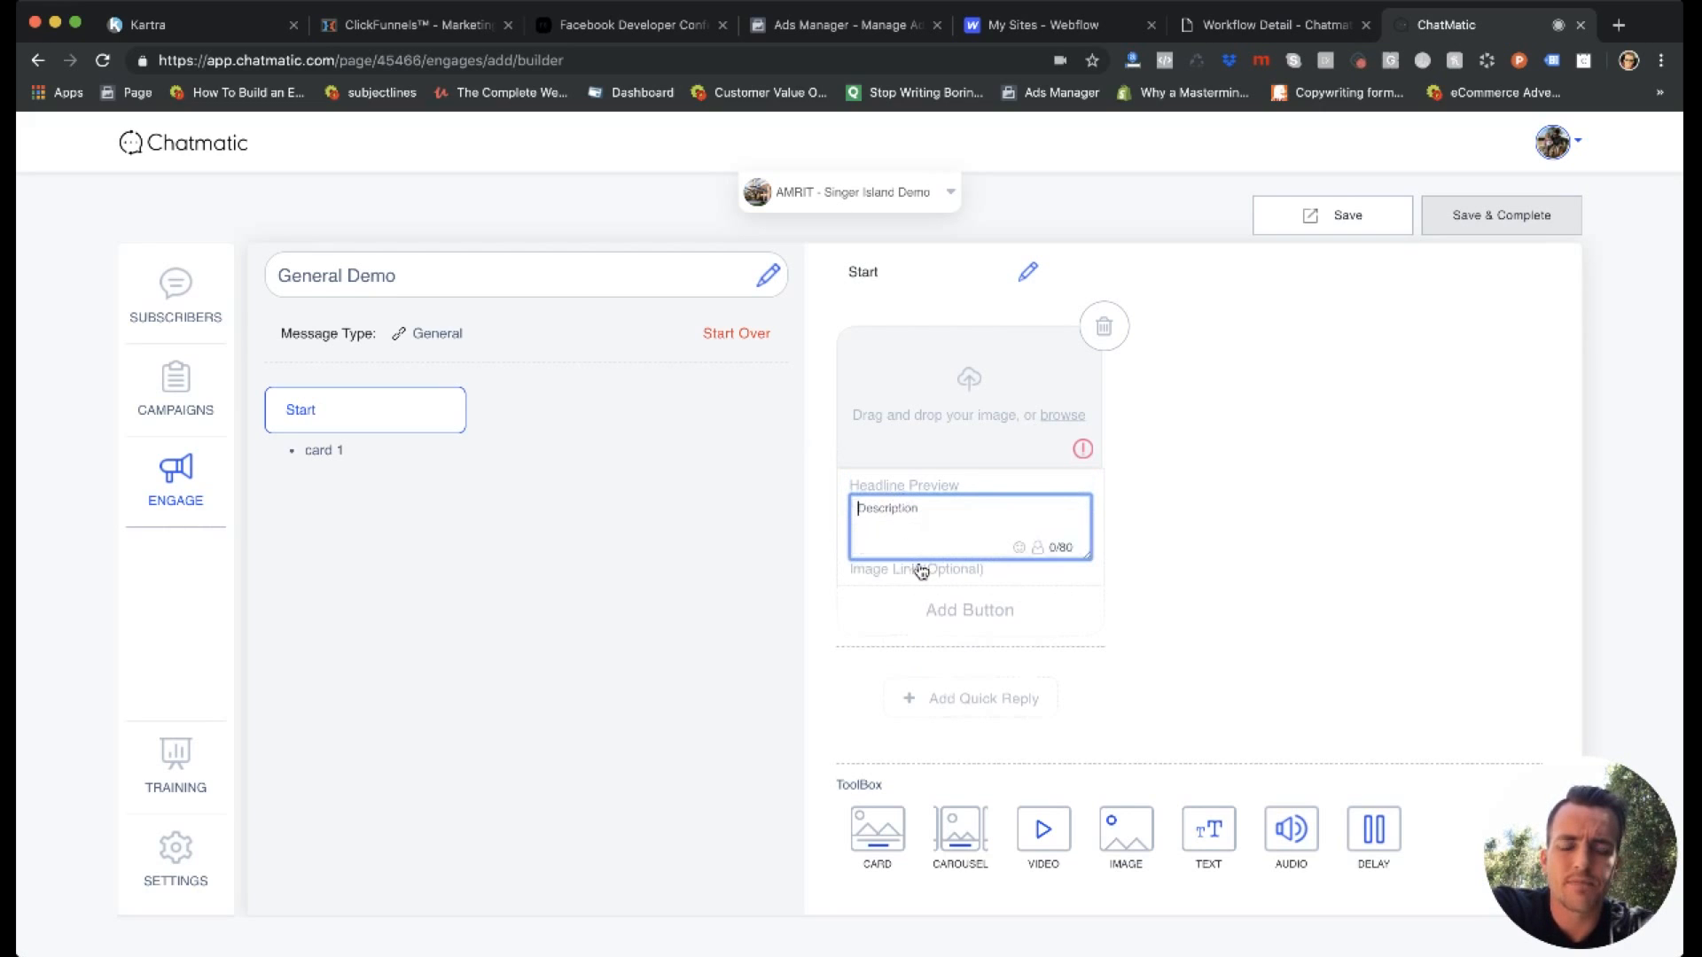
click(921, 570)
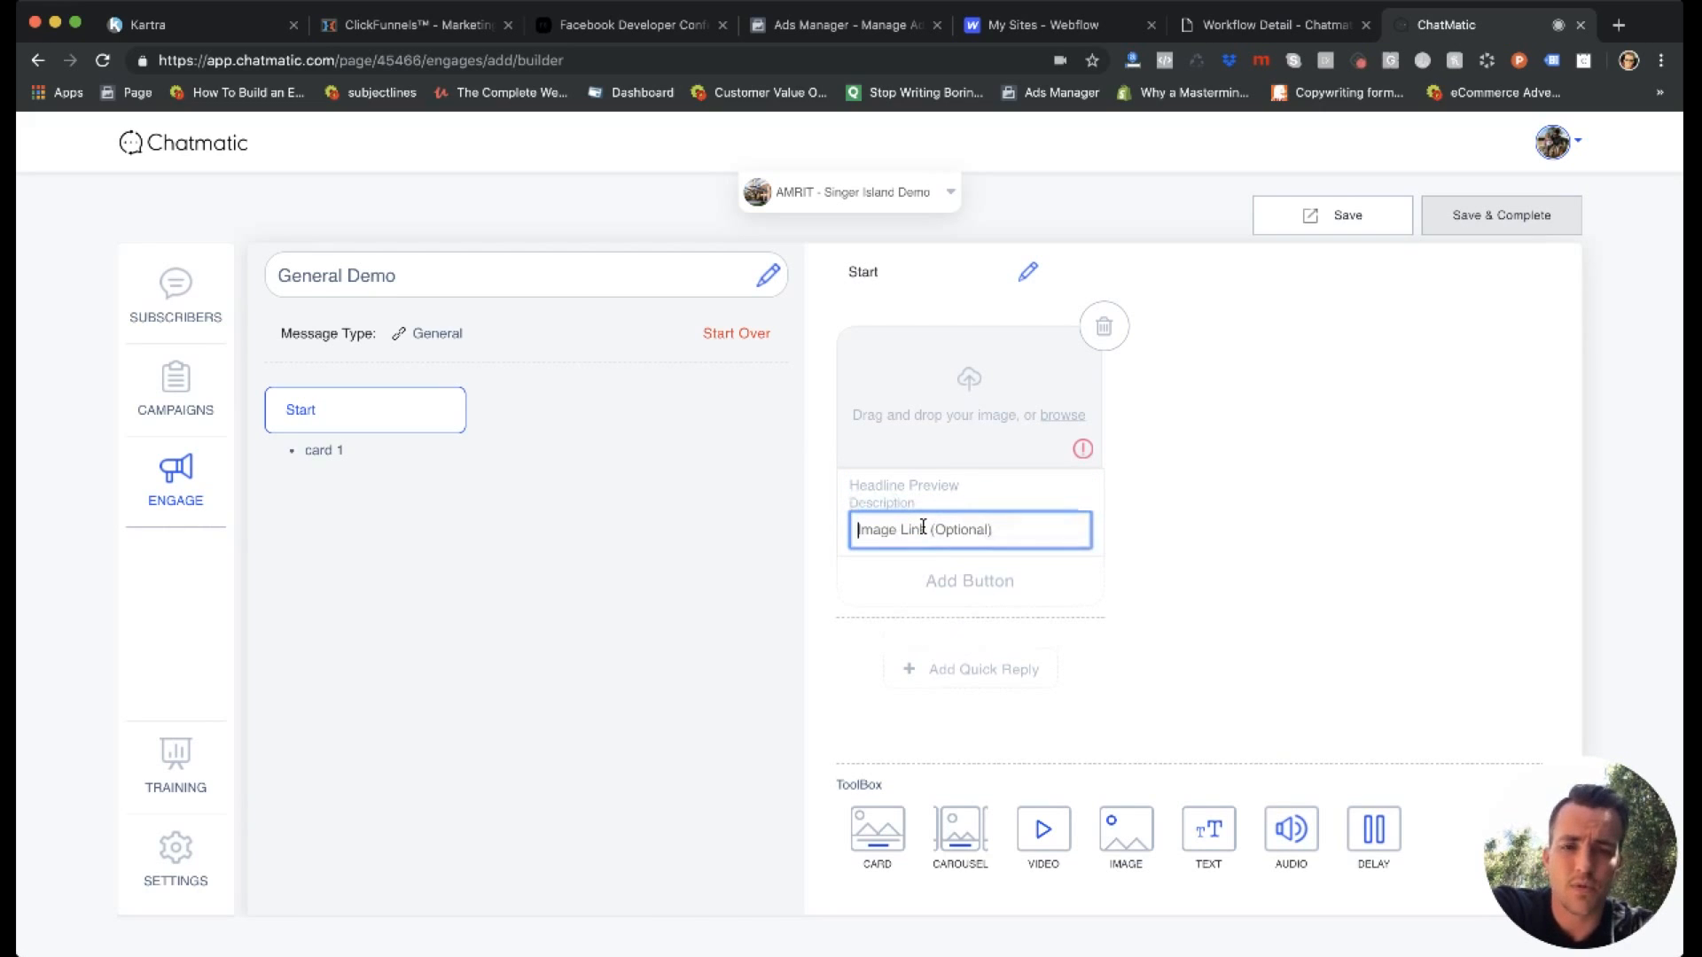
click(1152, 555)
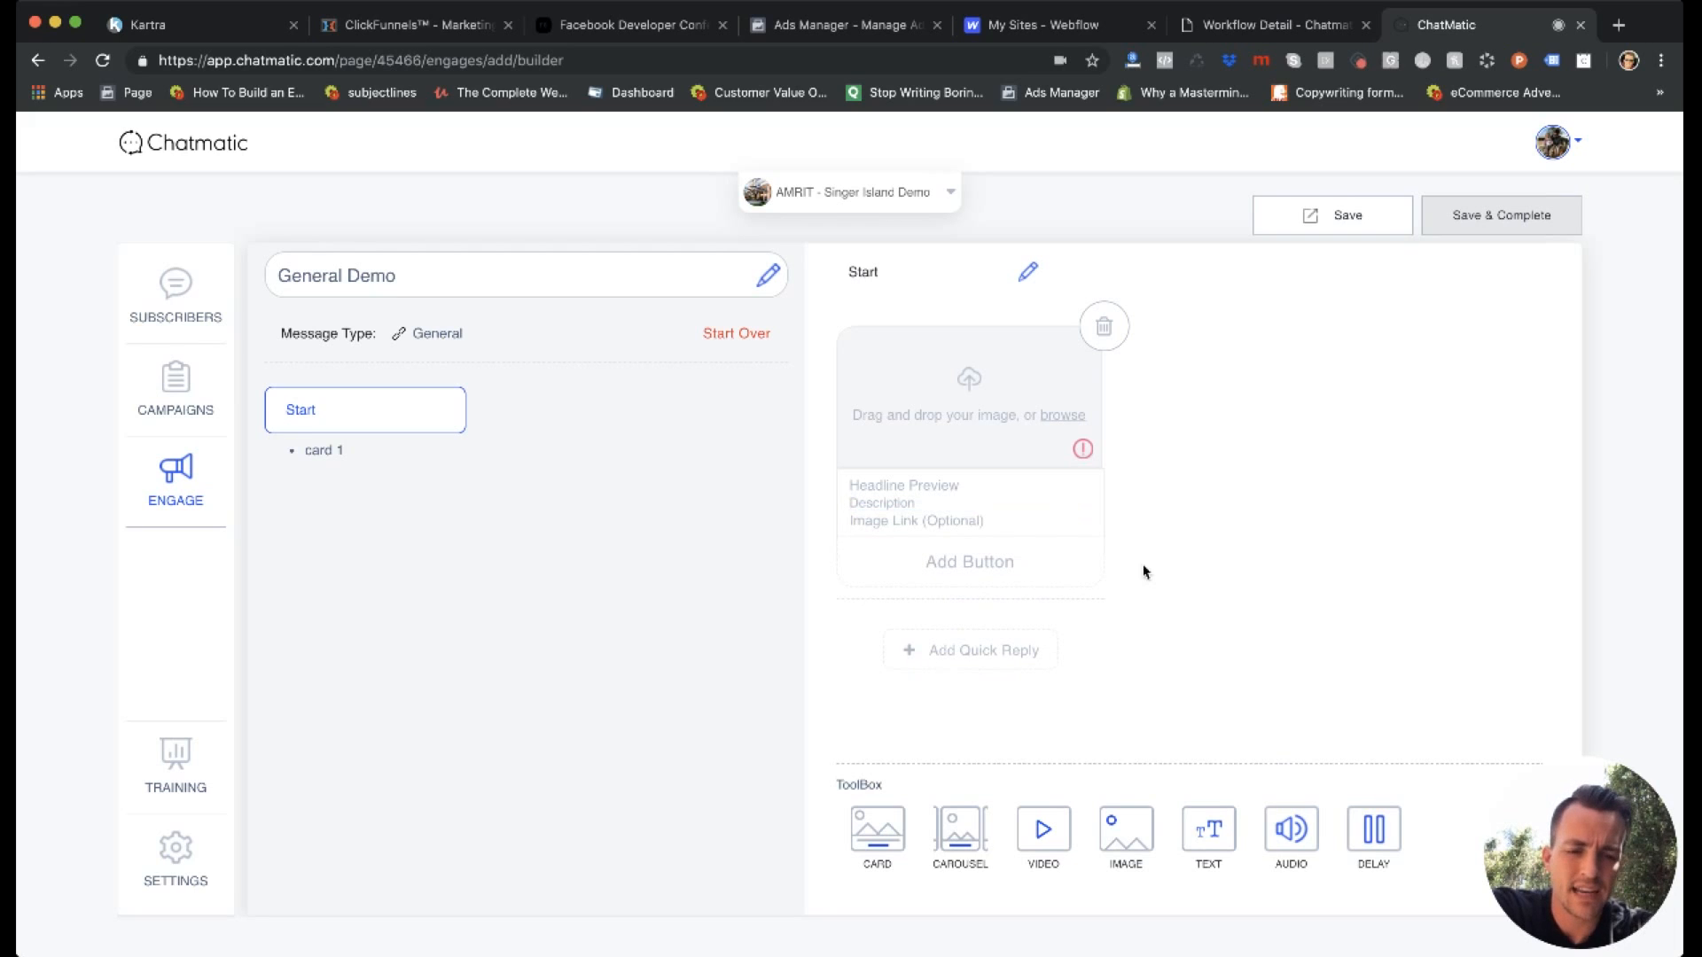
Add a carousel below the card, look over its layout, and delete the carousel again.
click(978, 843)
scroll(1076, 646, down, 3)
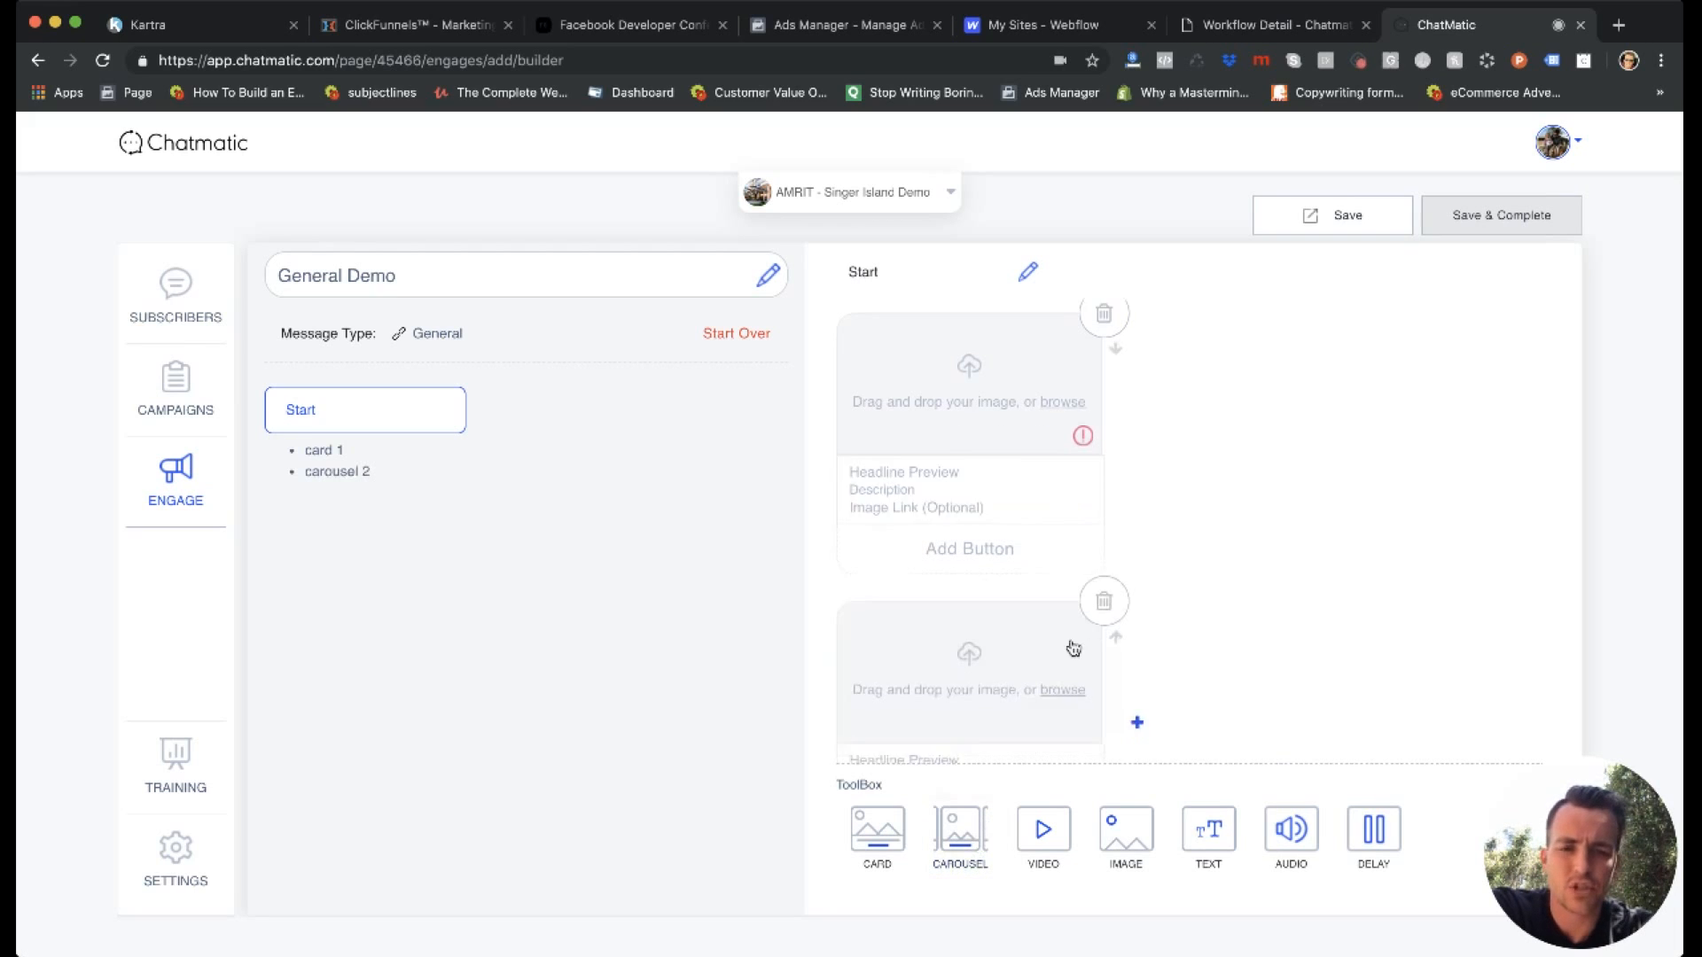
click(1134, 580)
scroll(1125, 576, down, 2)
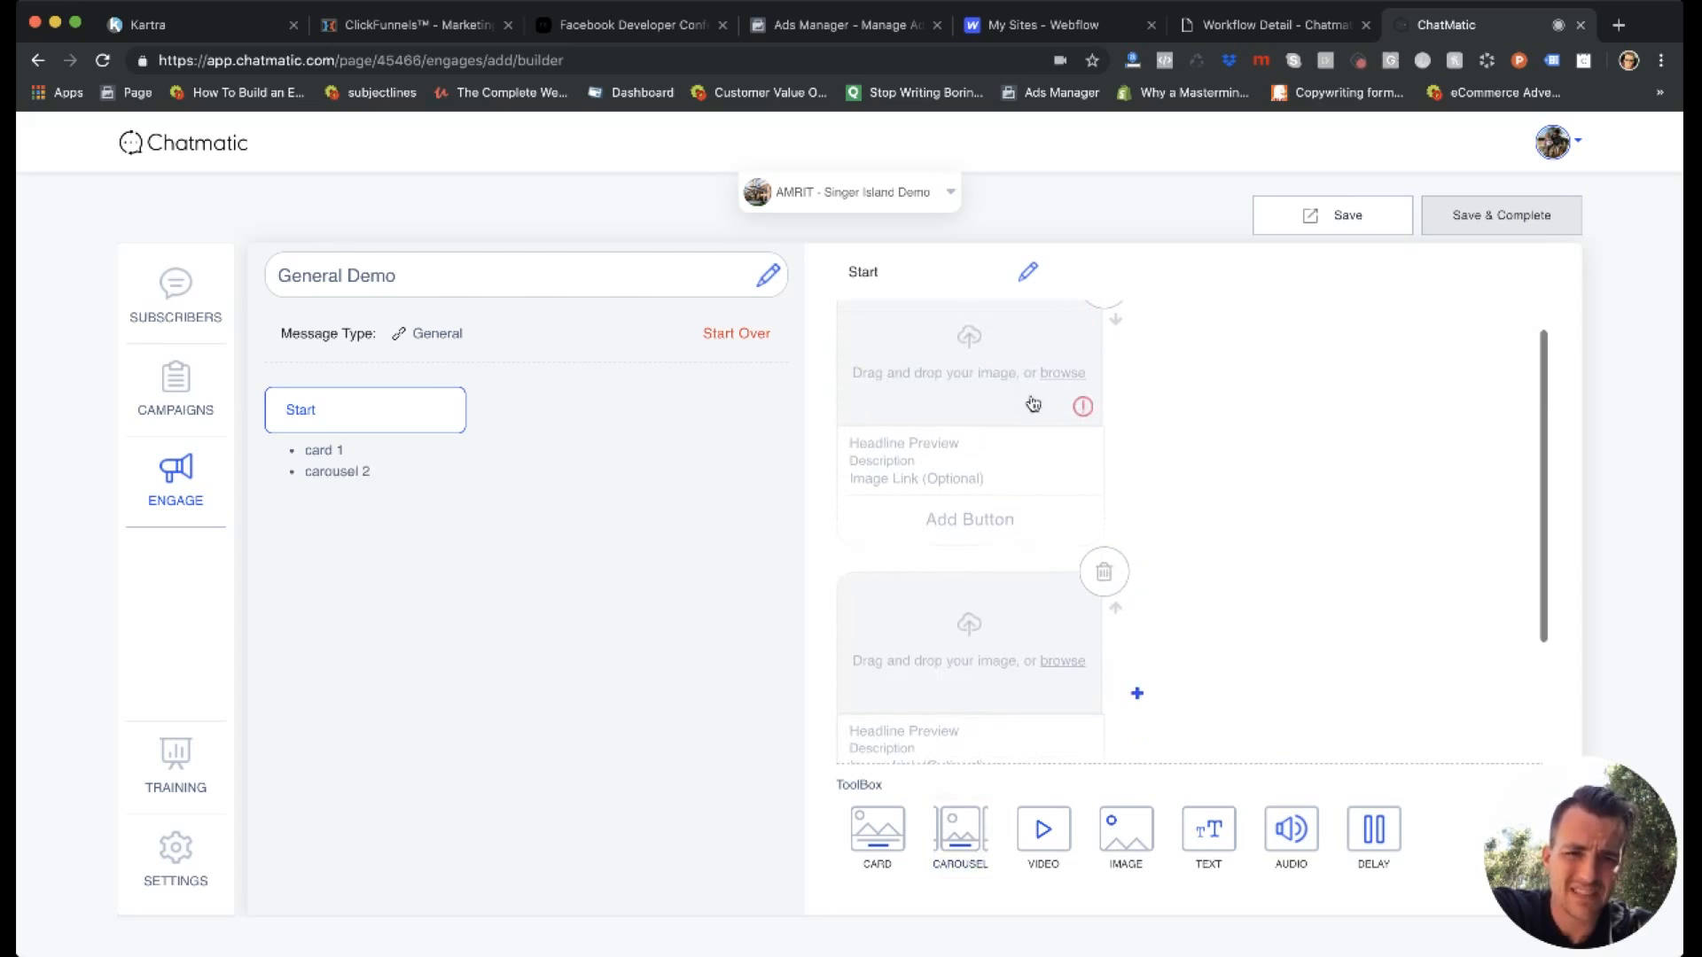
scroll(1046, 443, down, 1)
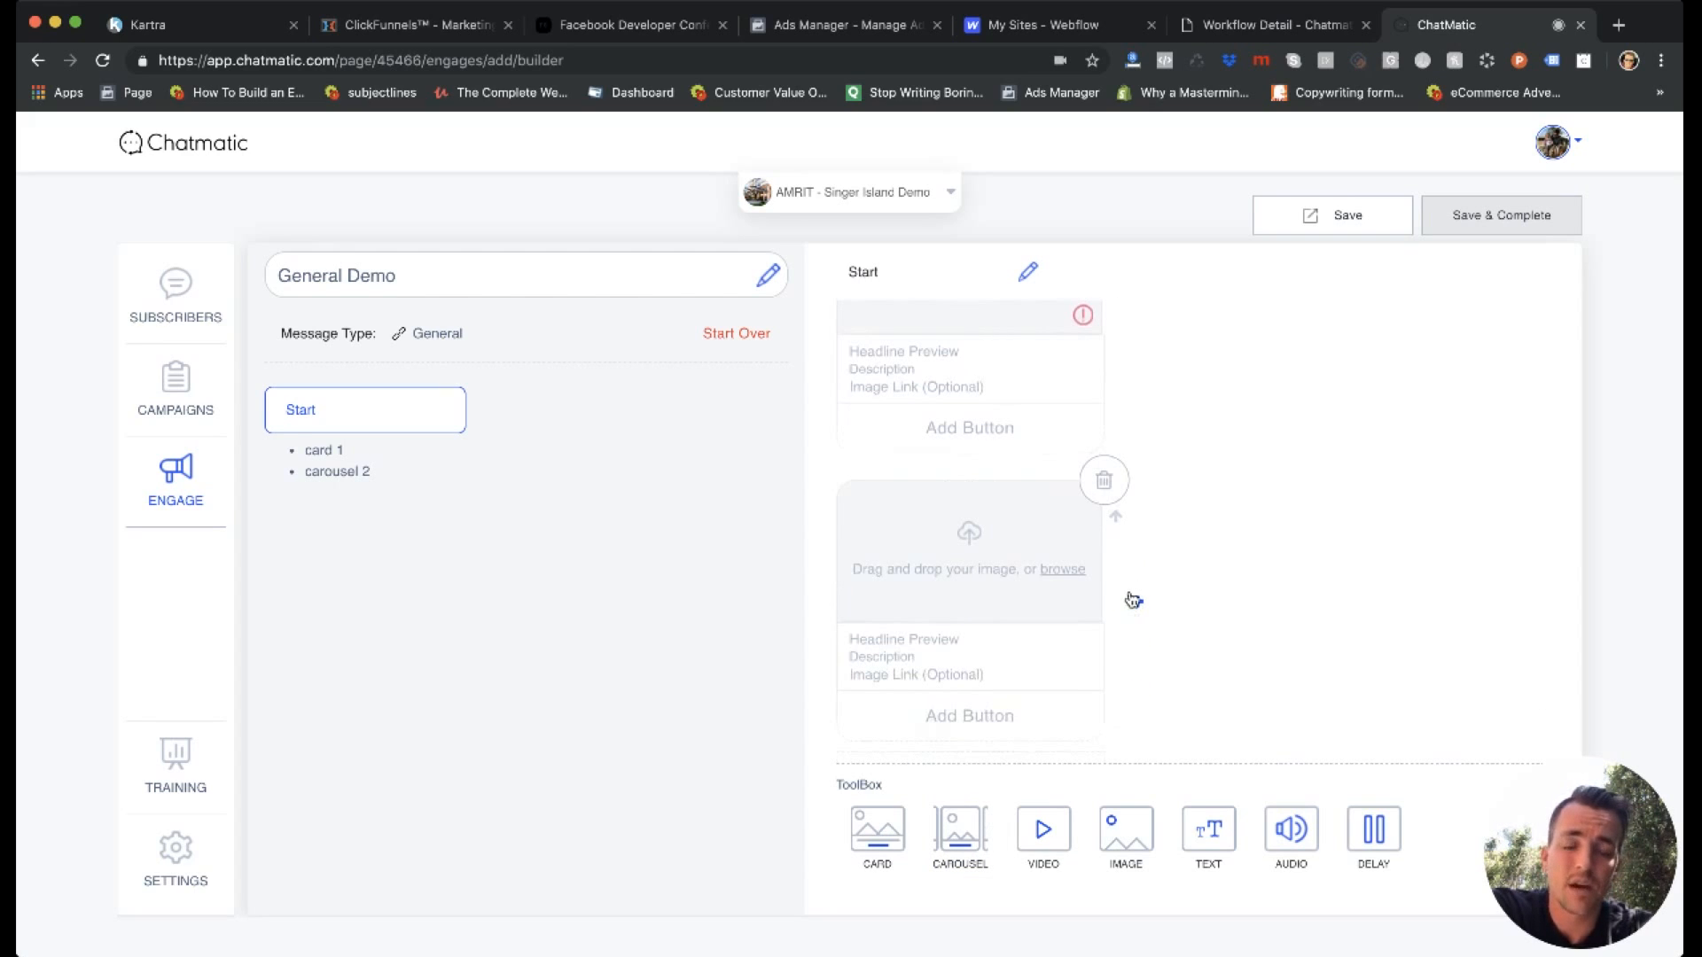
click(1103, 479)
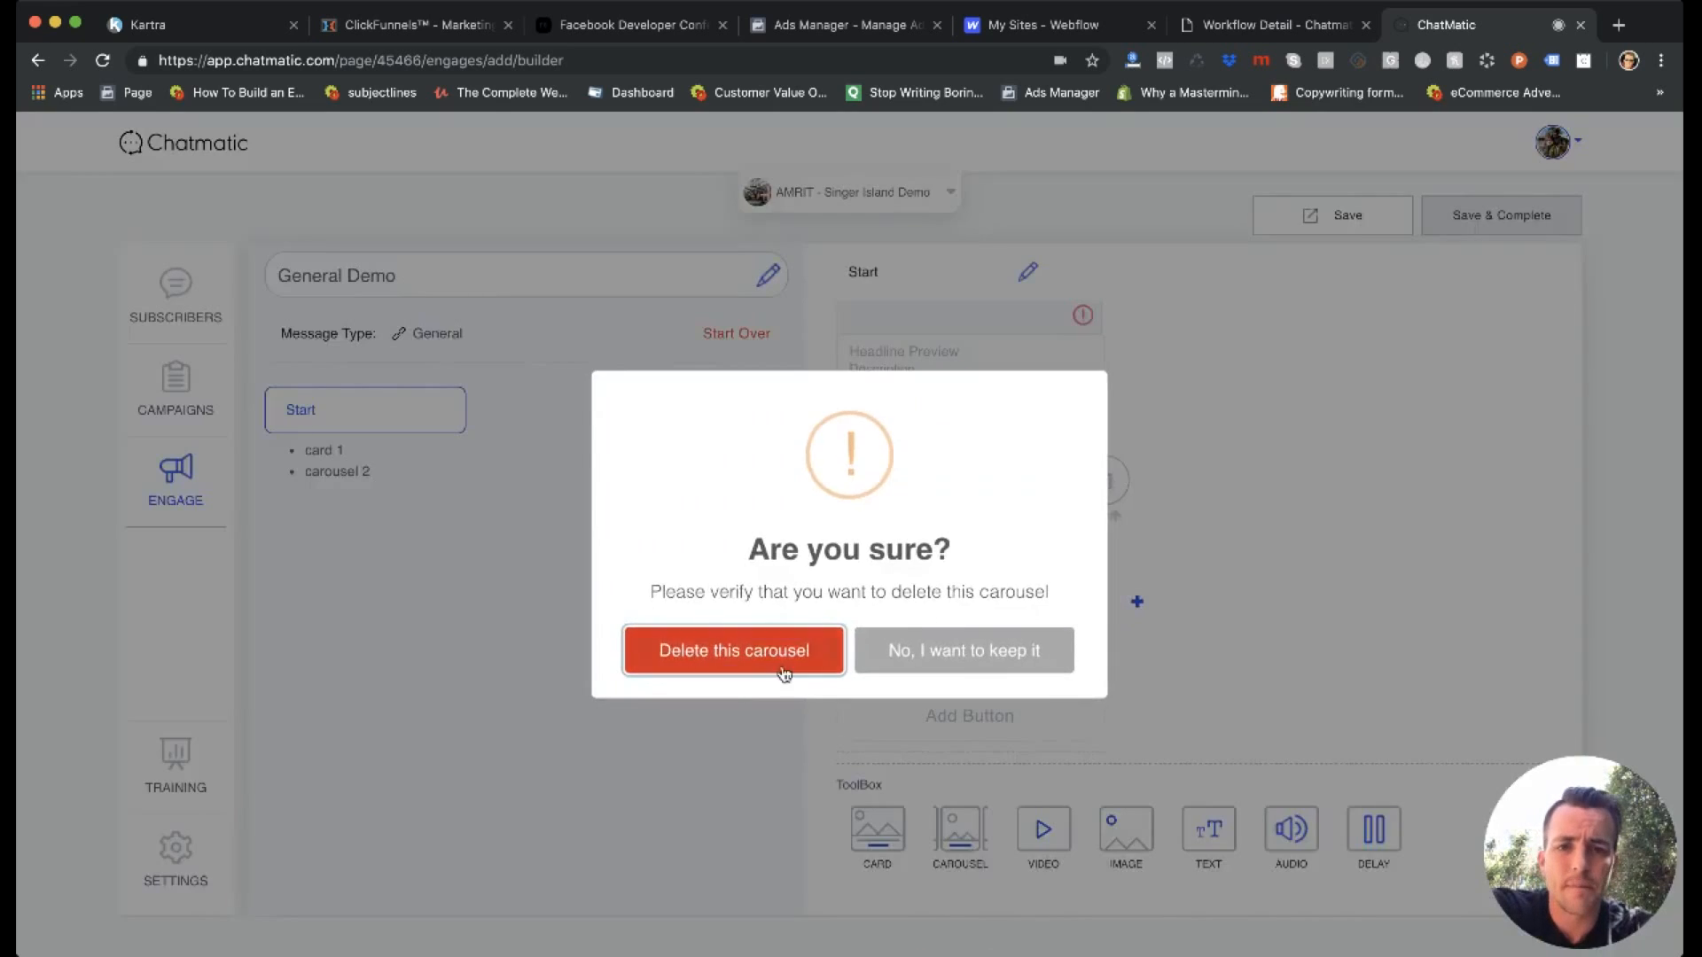
click(764, 657)
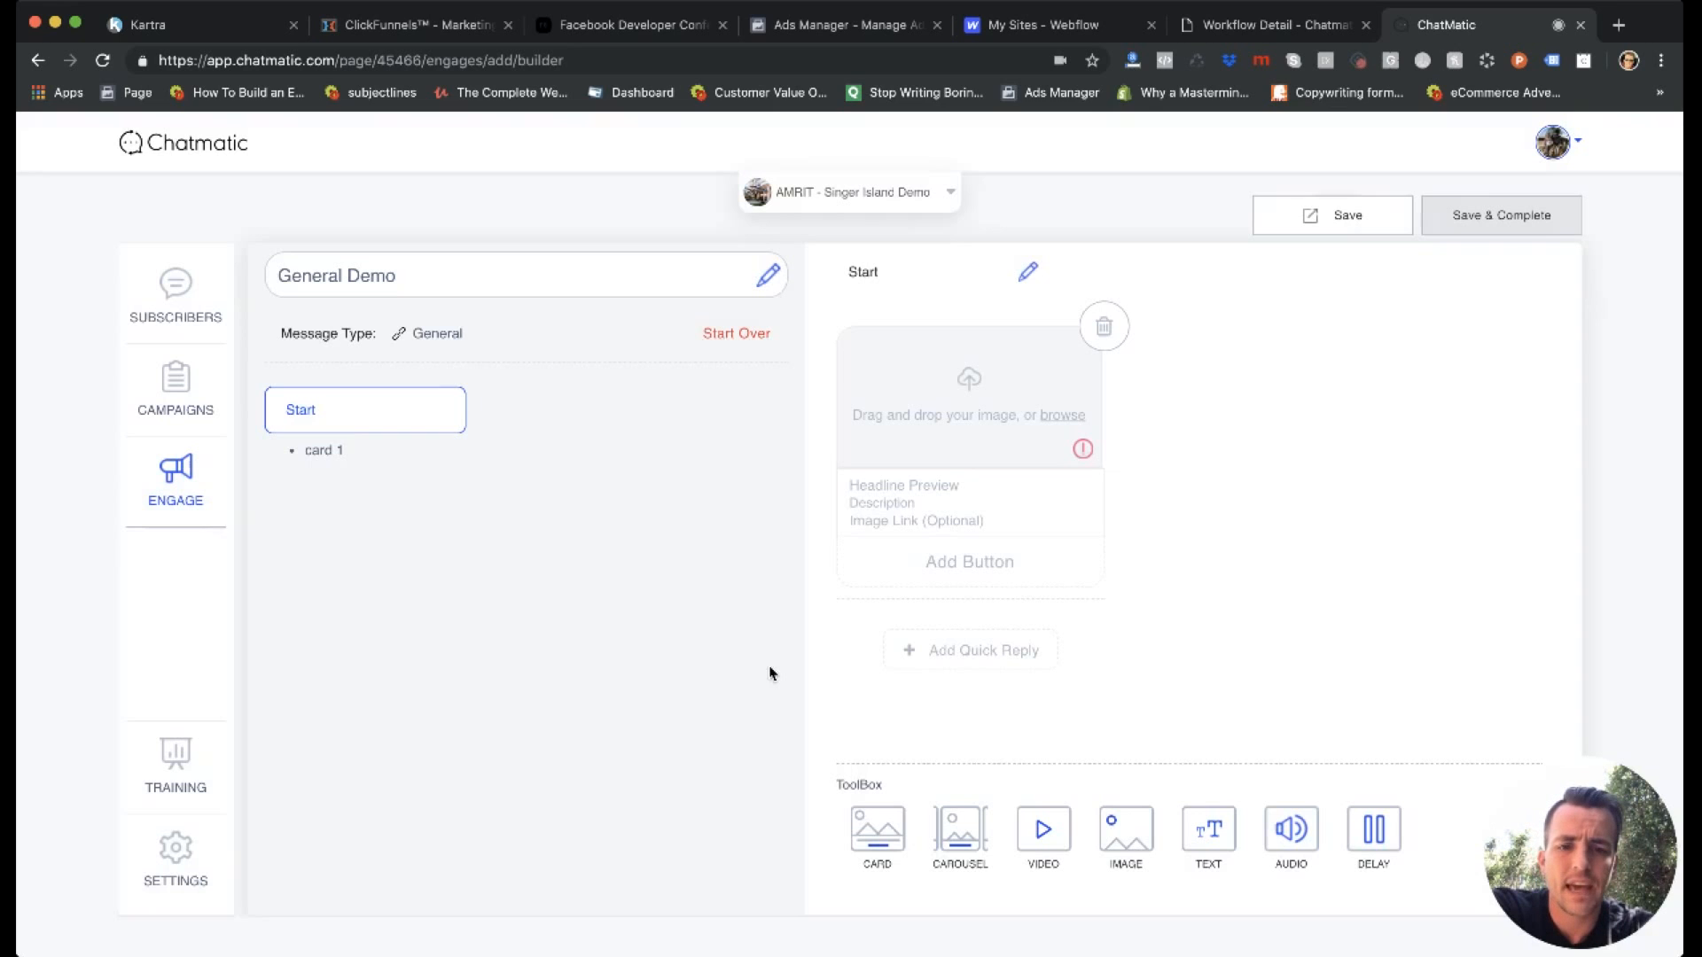
Add a video element below the card, check its upload area, and delete it again.
click(1043, 826)
scroll(995, 593, down, 3)
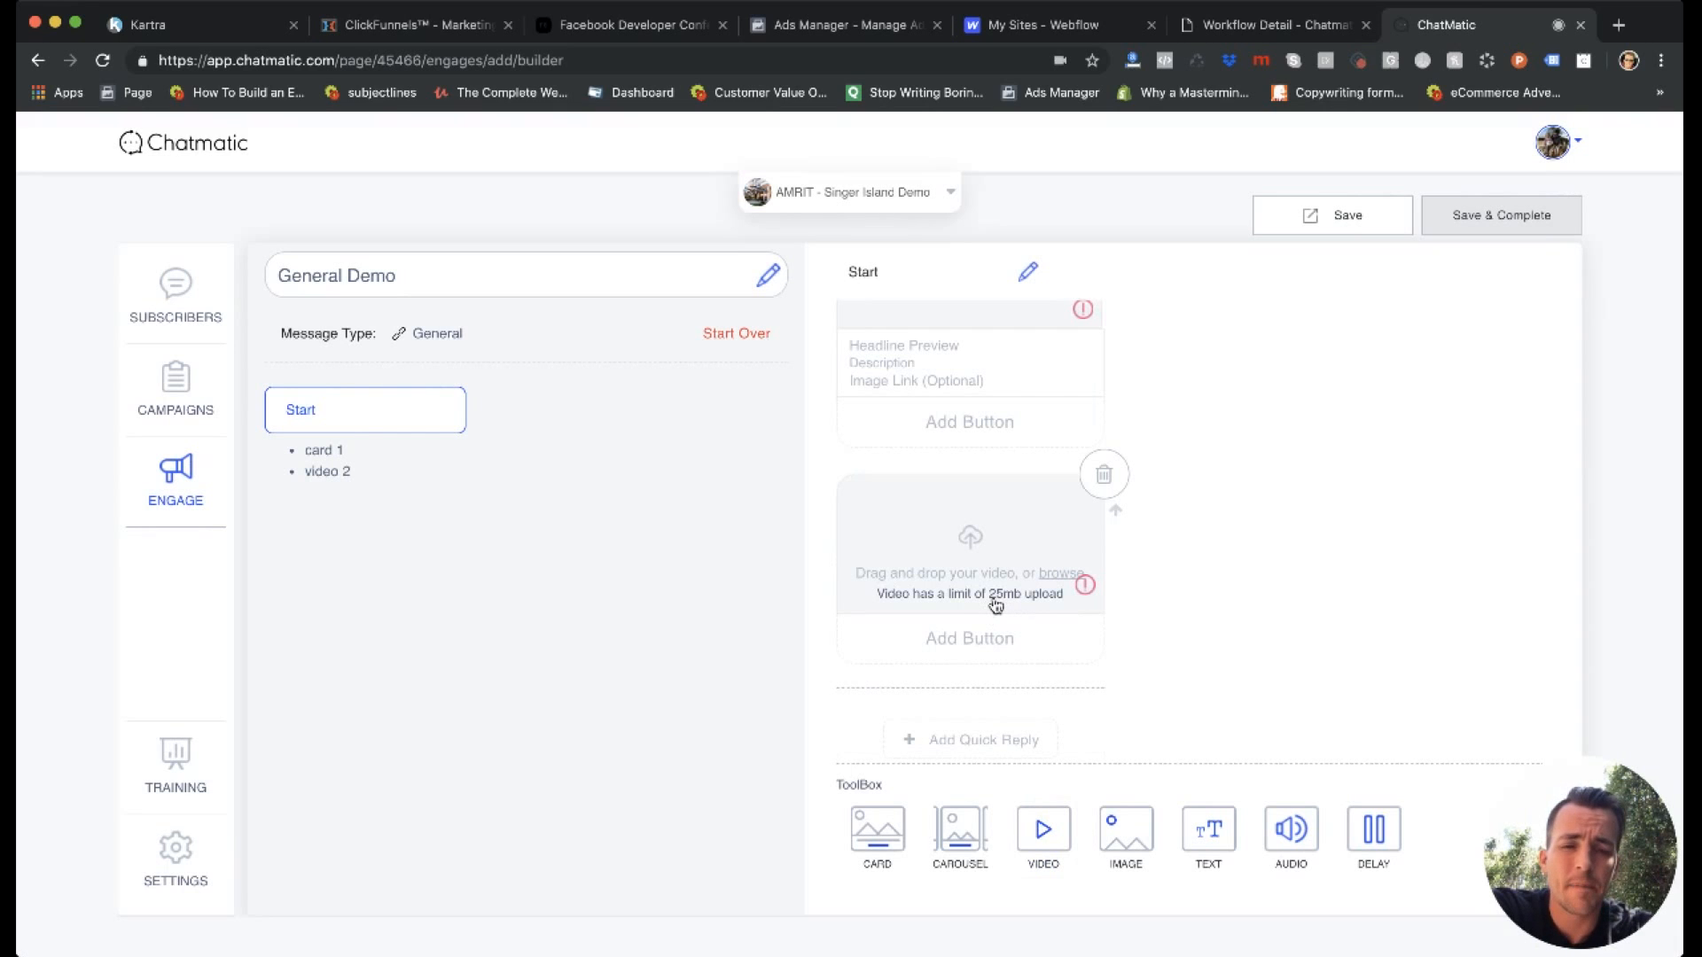
click(1102, 476)
click(752, 654)
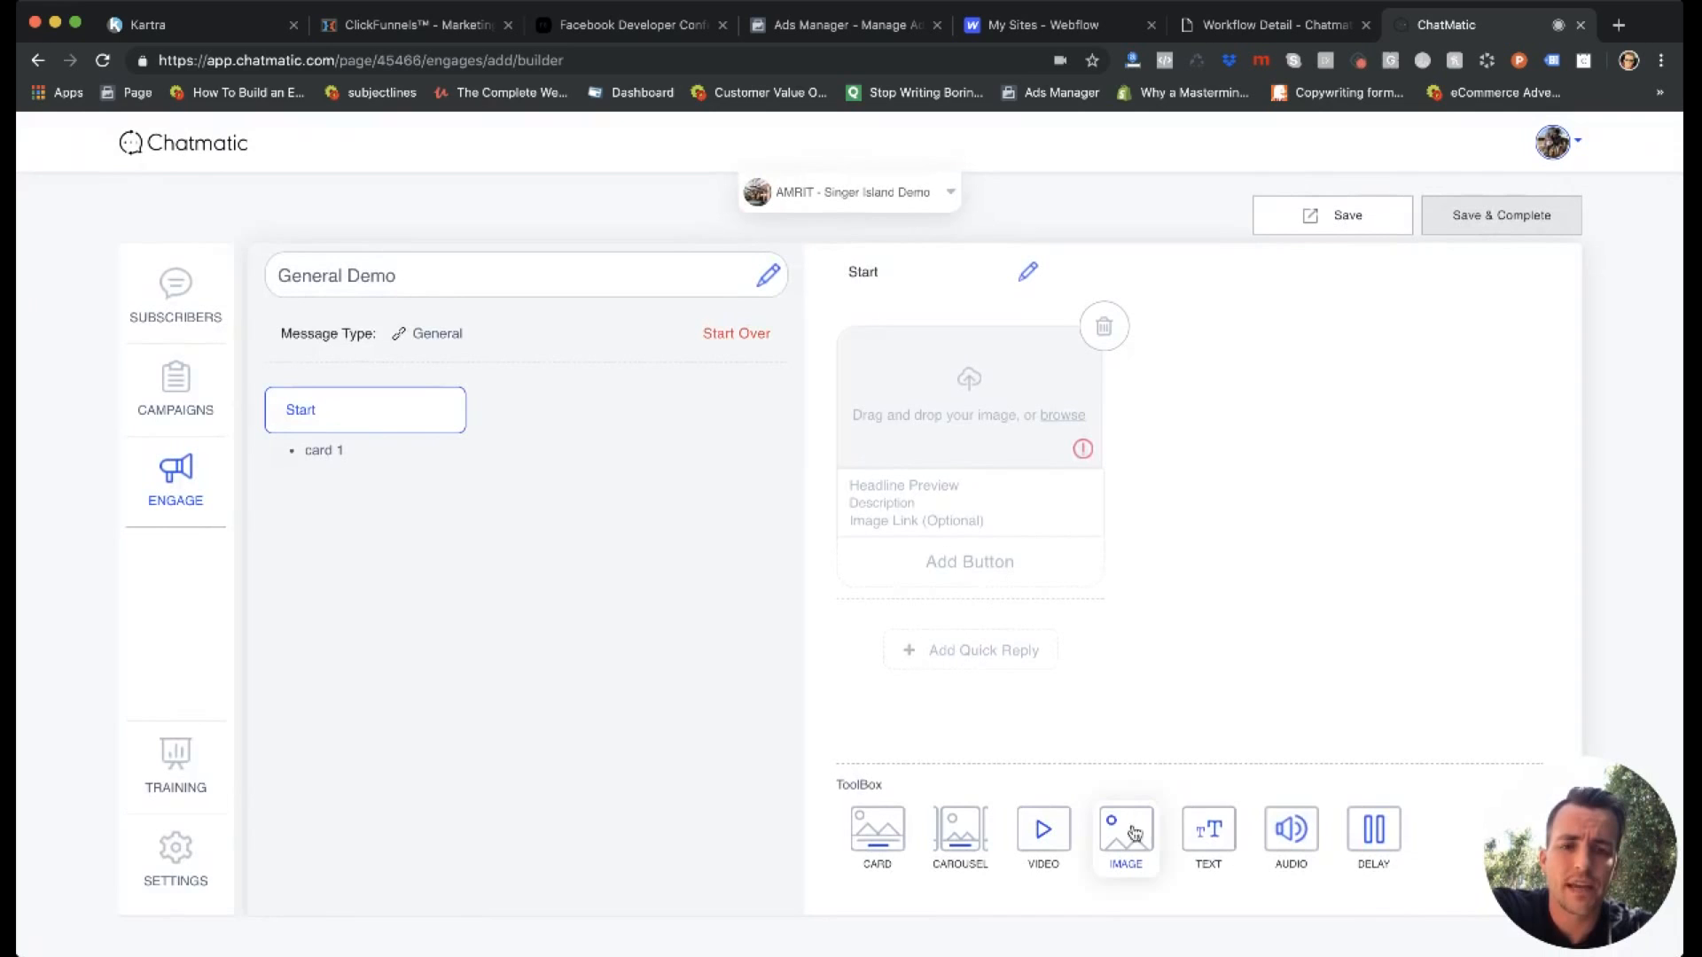
Add a text message below the card and try to insert the First Name personalization field.
click(1208, 828)
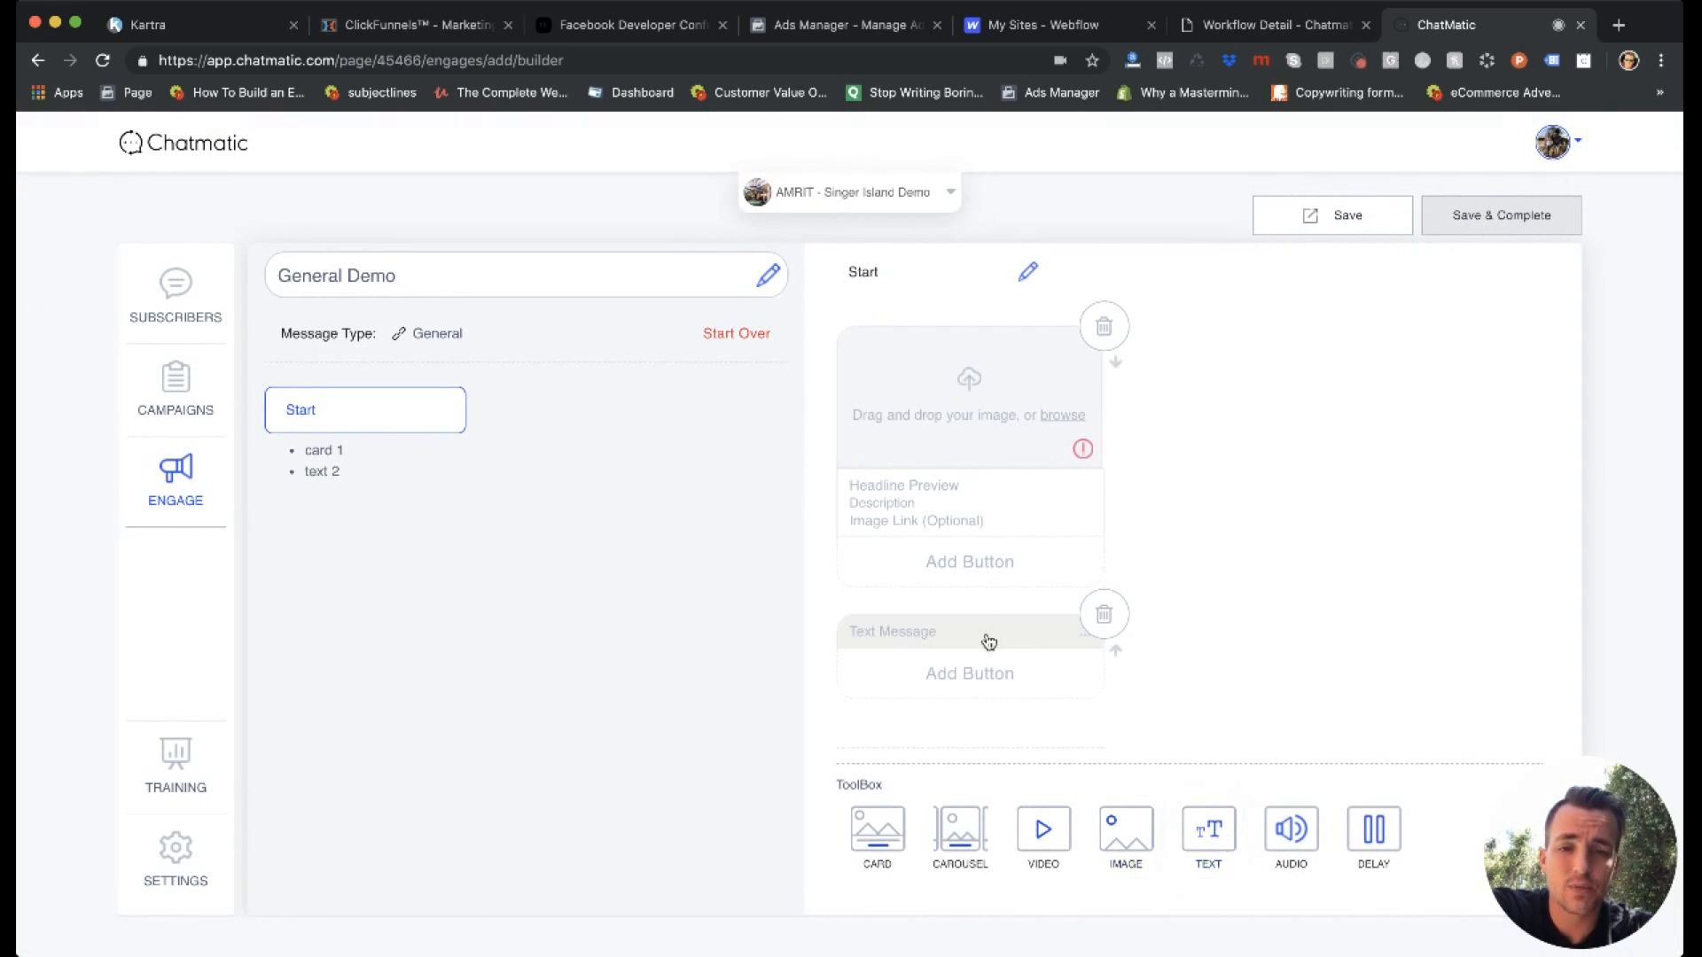
click(987, 635)
scroll(986, 635, down, 1)
click(1030, 632)
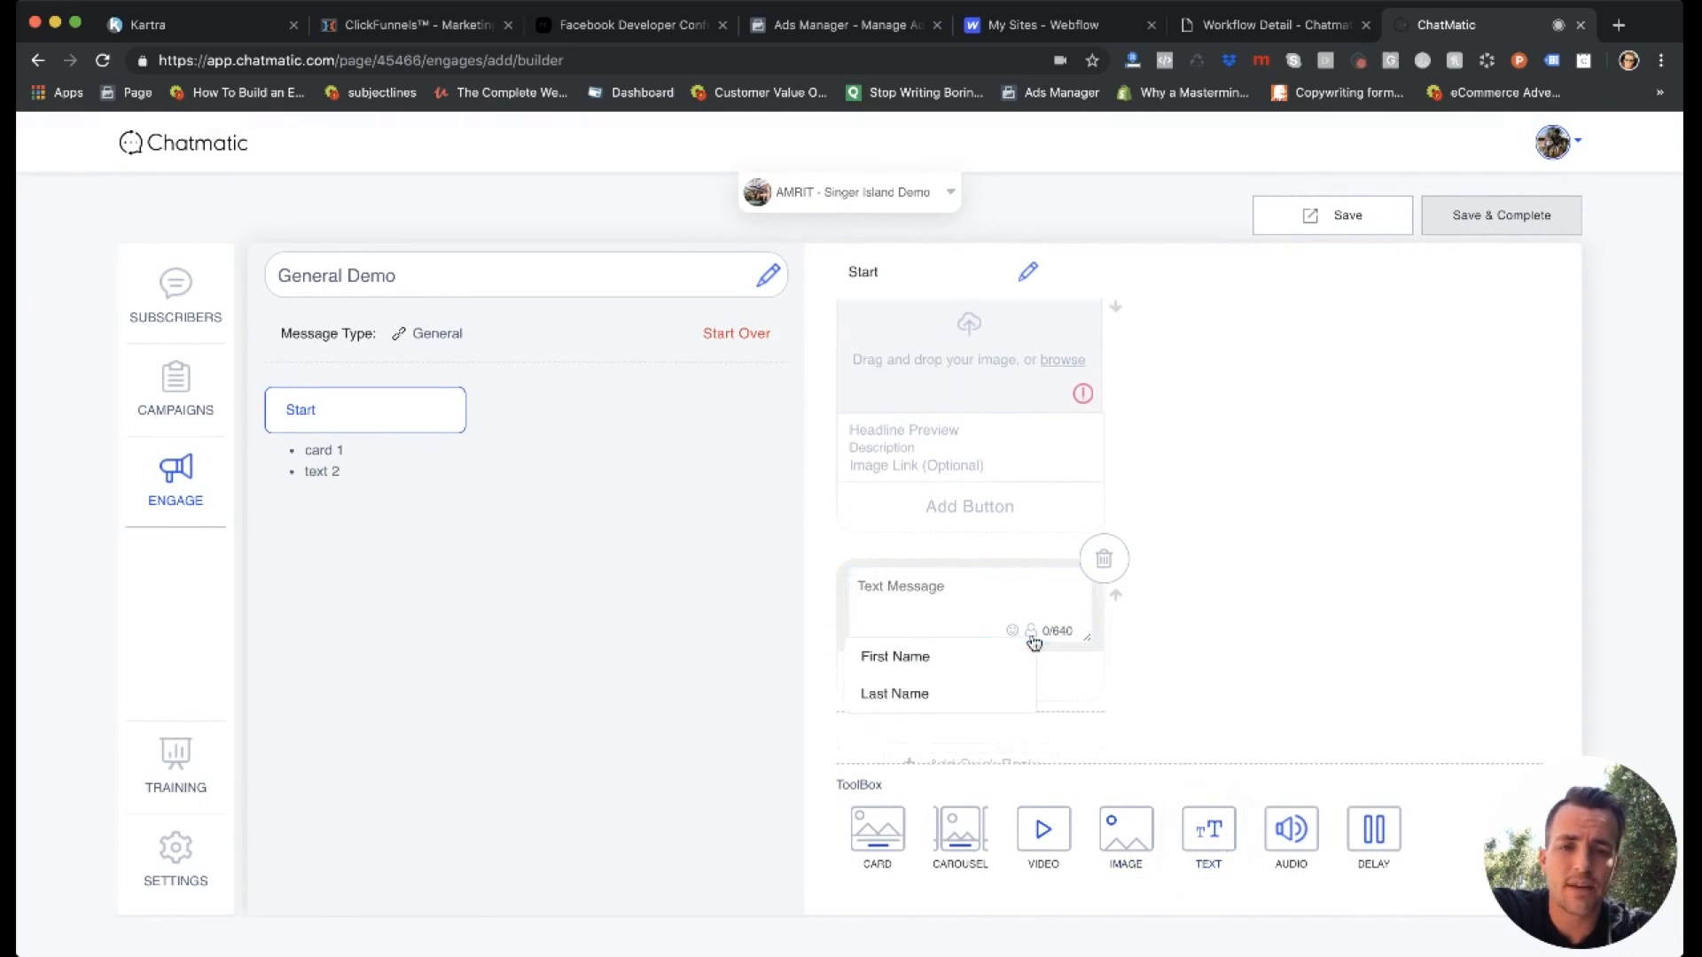
click(933, 661)
scroll(949, 653, down, 1)
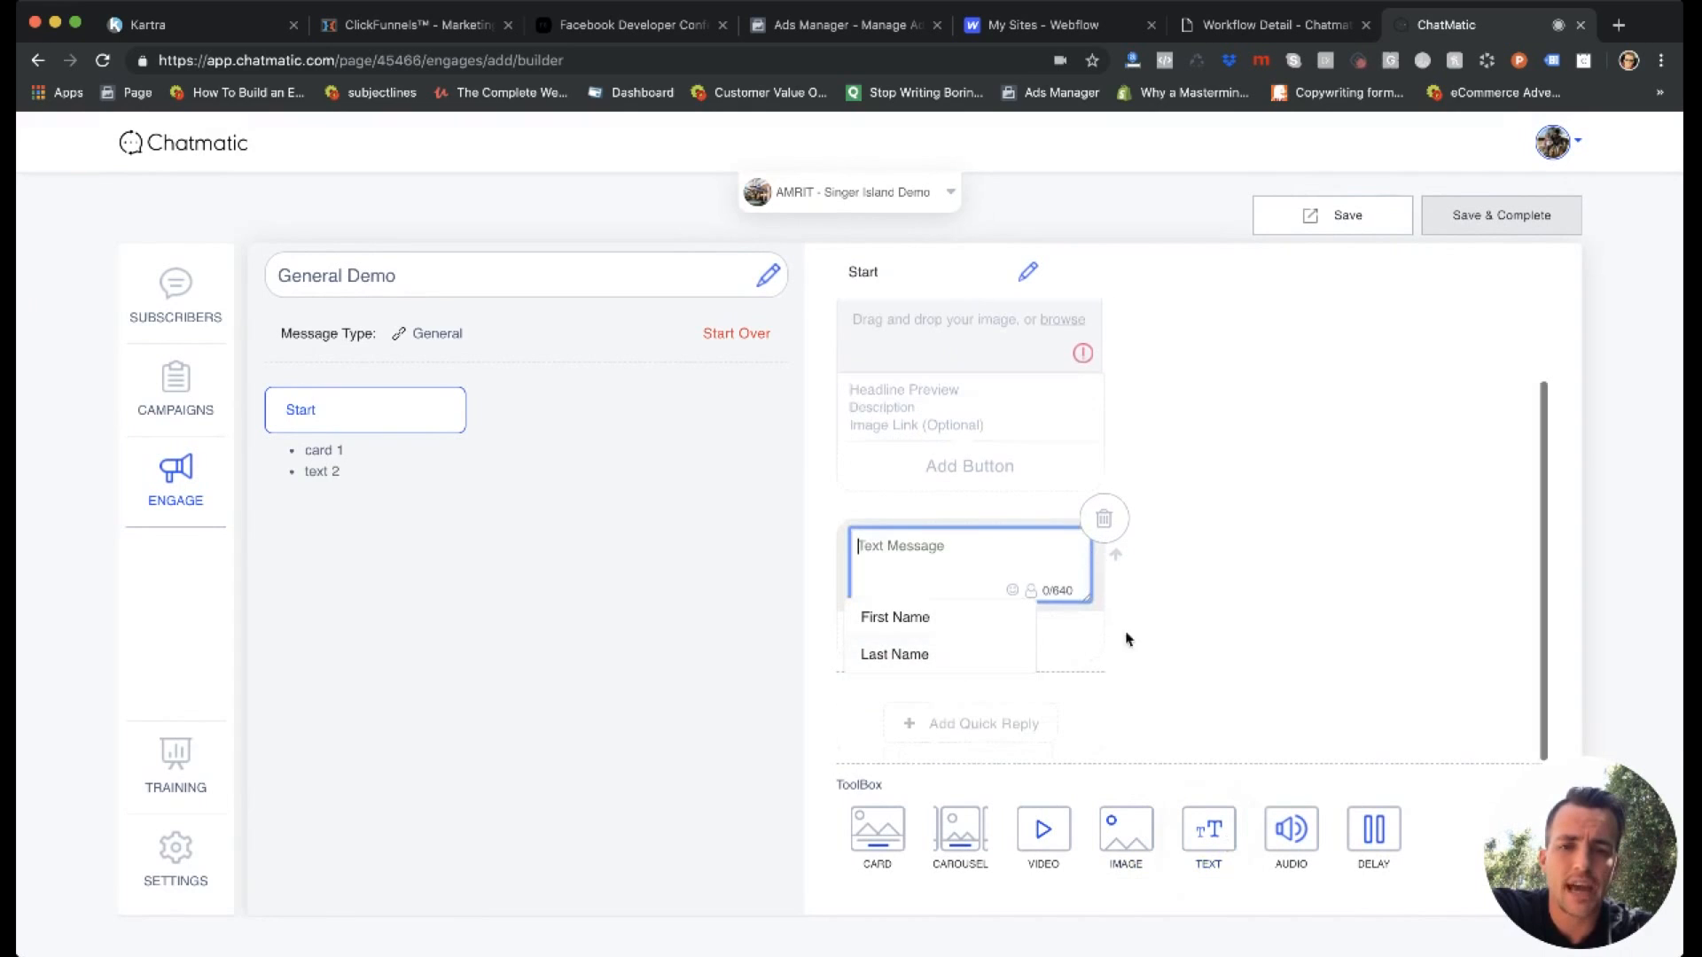
Browse the emoji choices for the text message and delete the text message from the Start step.
click(1002, 582)
click(1012, 590)
scroll(932, 662, down, 1)
scroll(933, 662, down, 3)
click(915, 477)
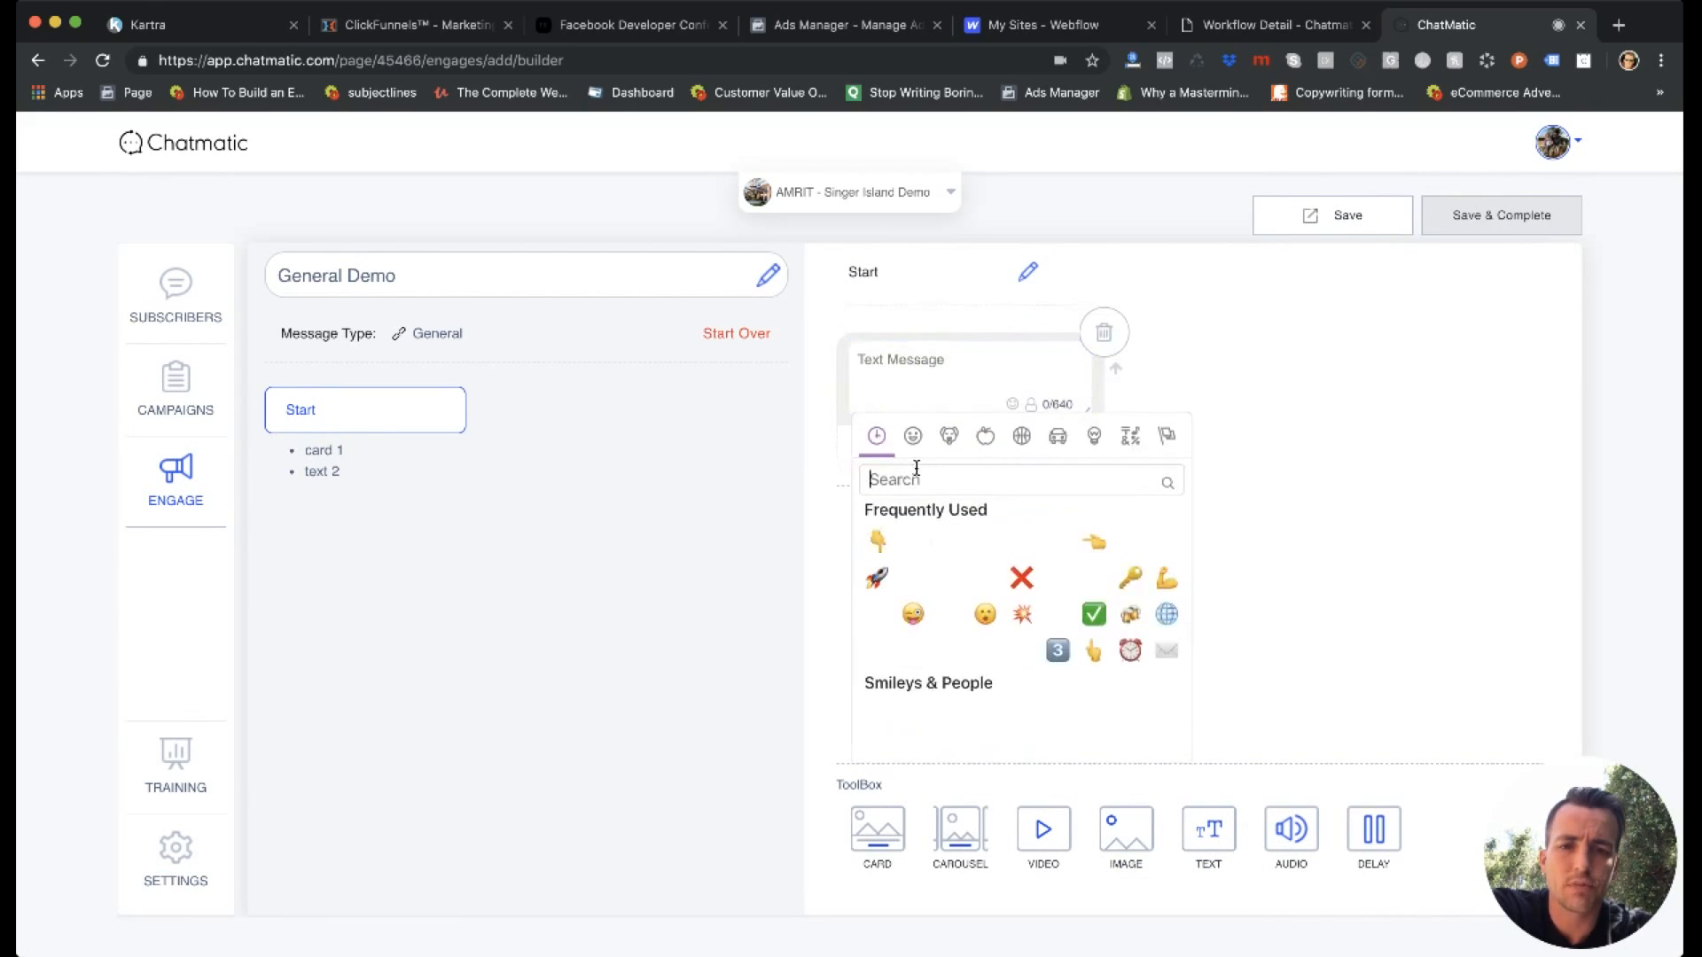
click(1287, 424)
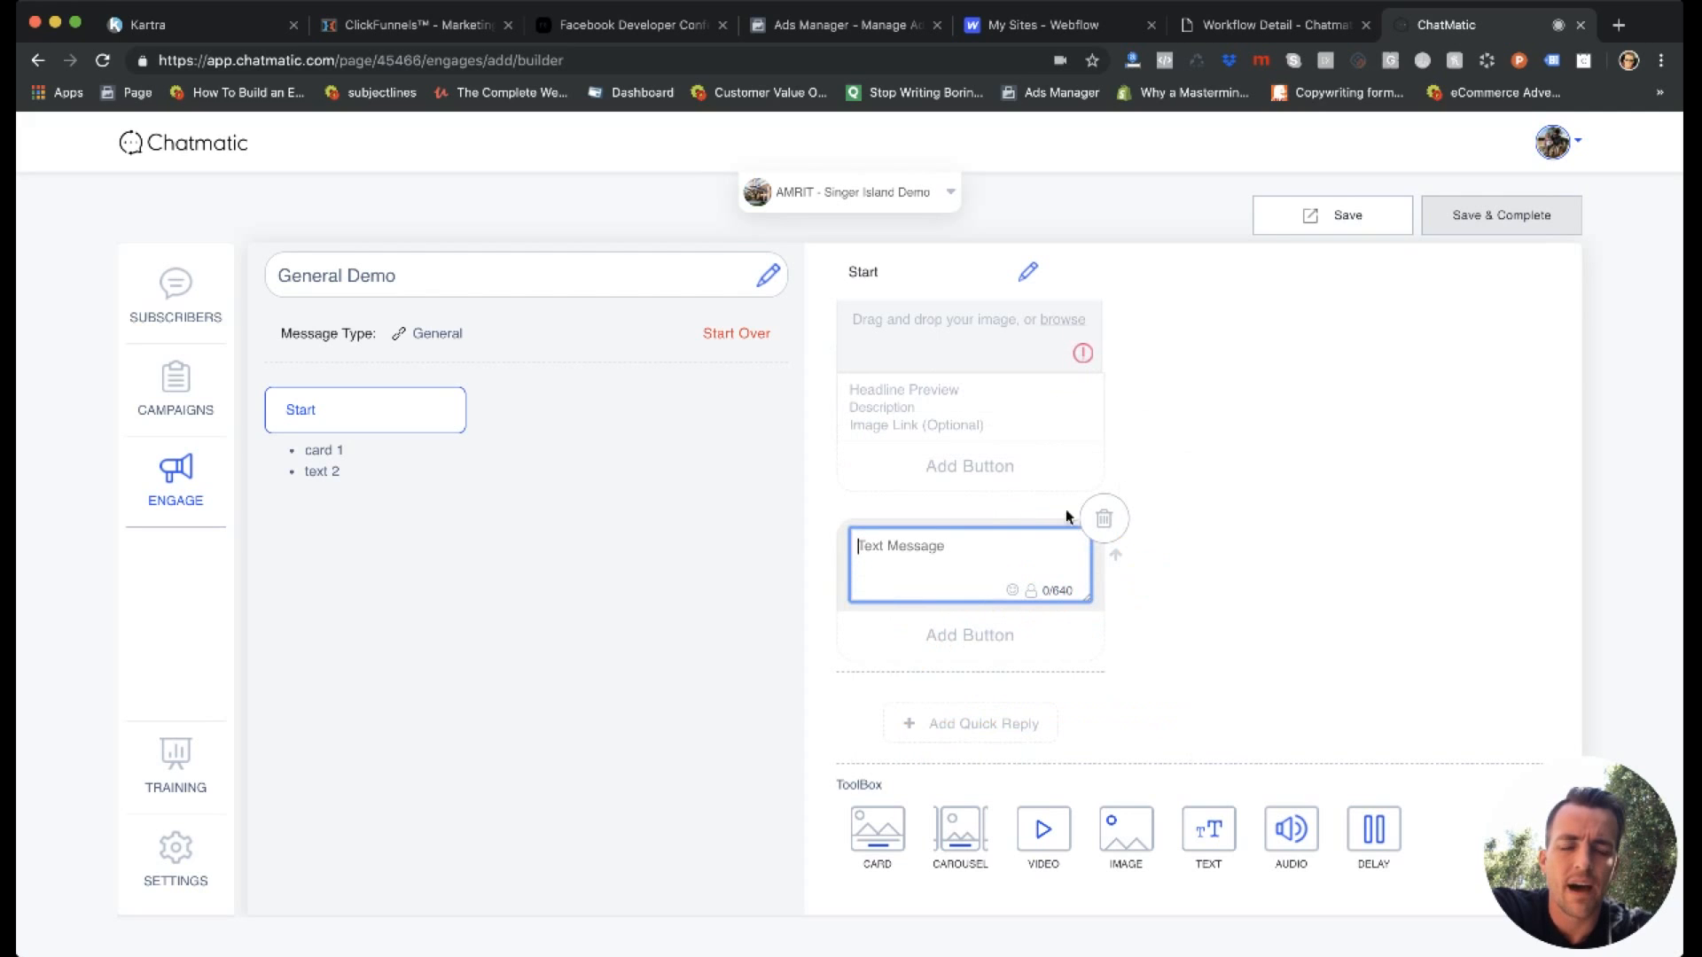
click(1103, 523)
click(735, 647)
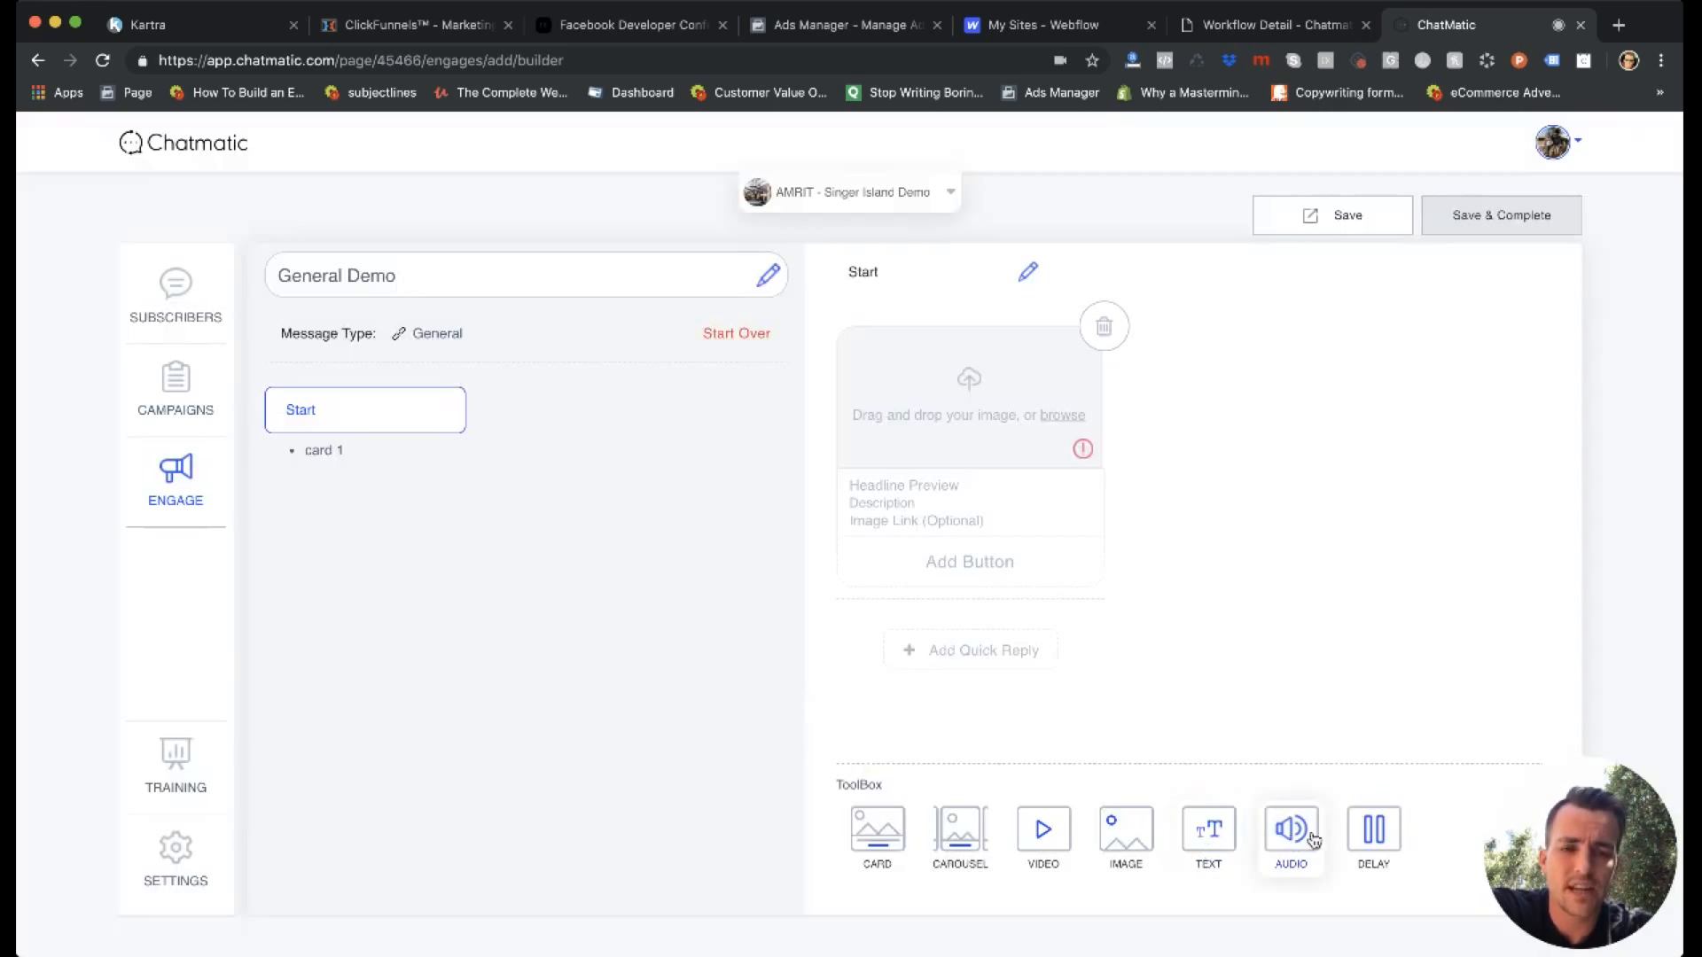
Add a 2-second delay with Show Typing enabled below the card, and delete the delay again.
click(1373, 830)
scroll(865, 647, down, 2)
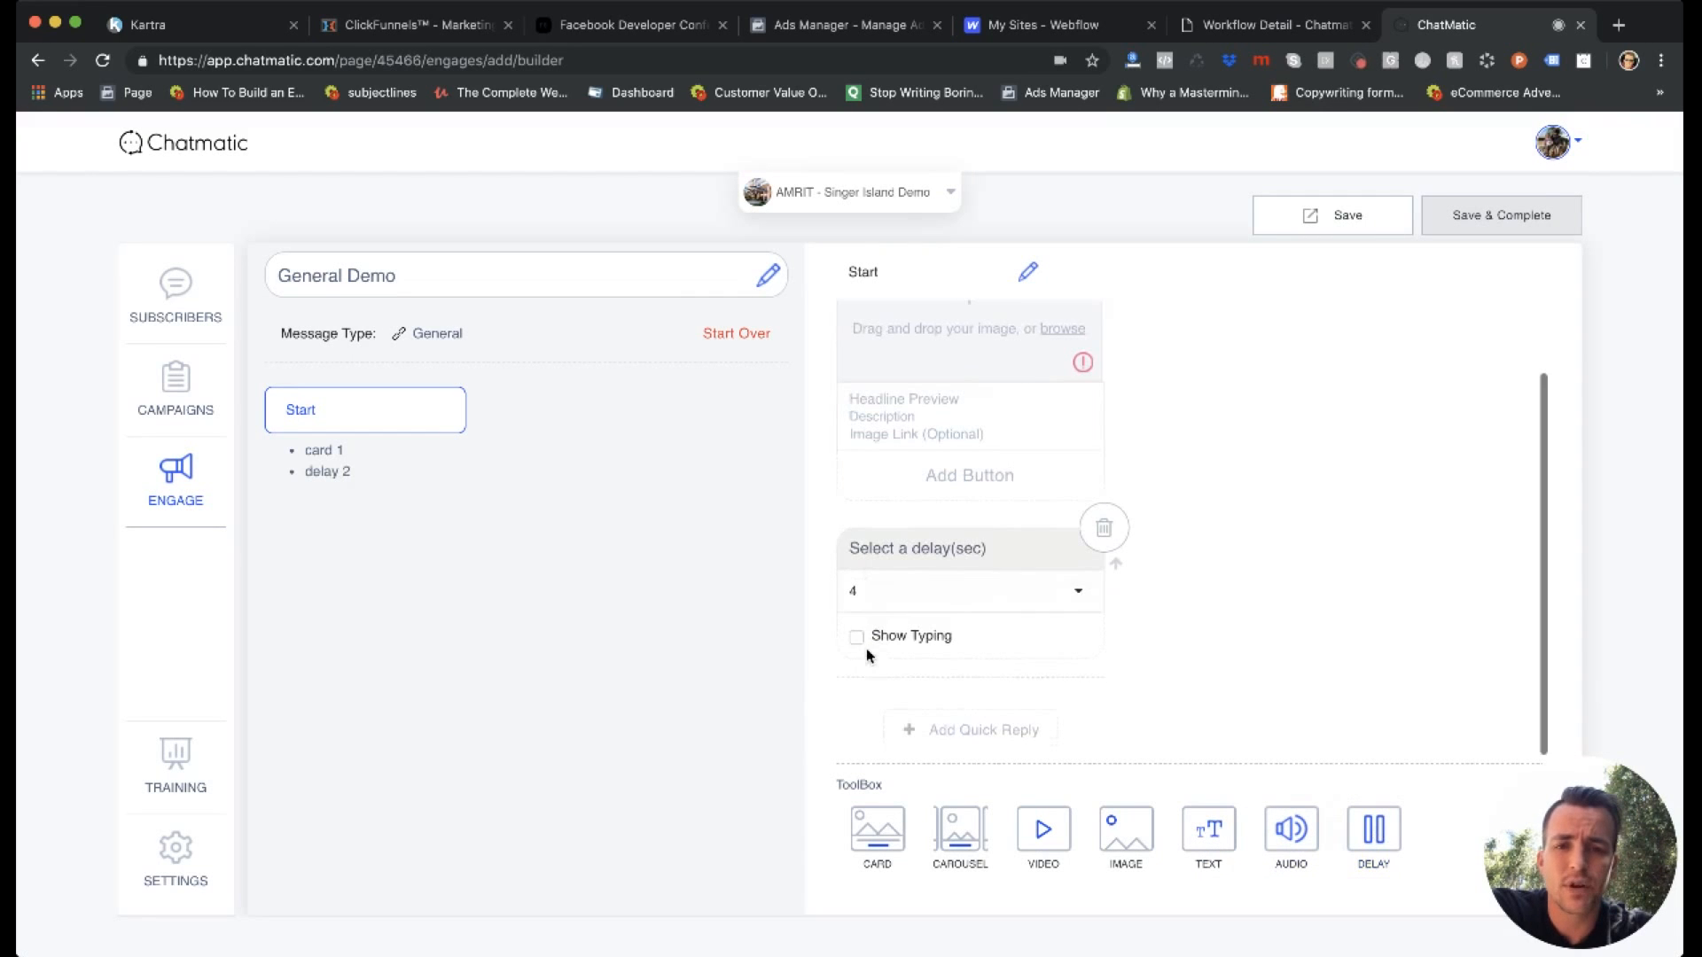
click(878, 607)
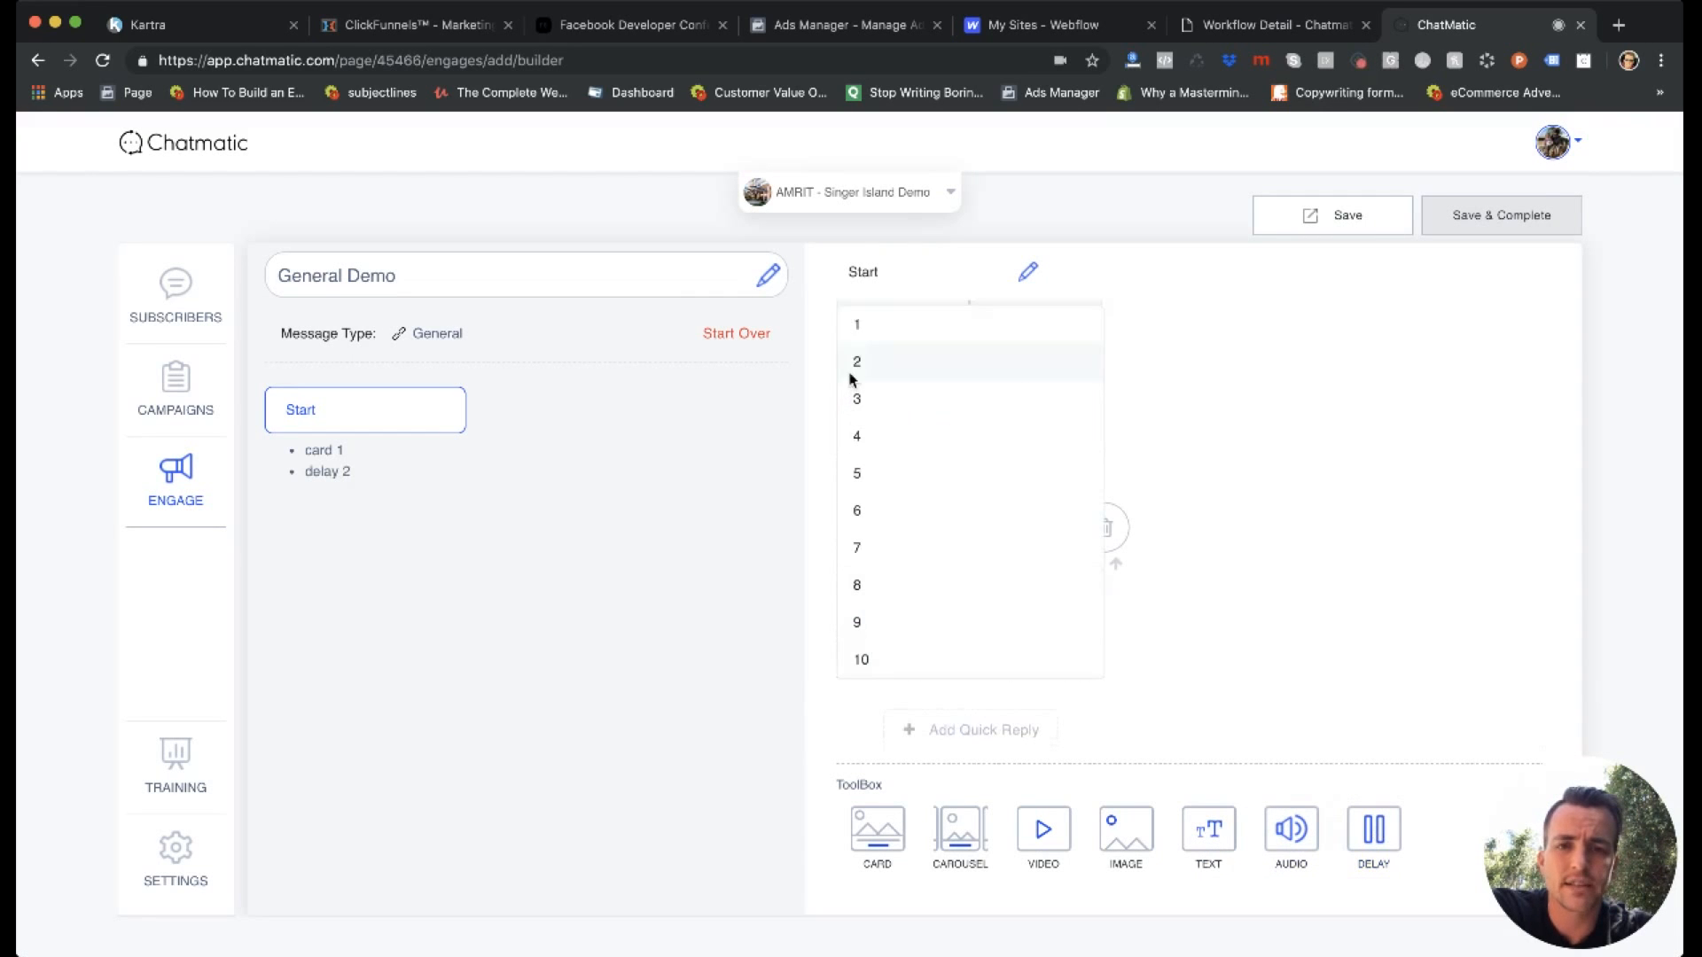
click(852, 372)
click(857, 636)
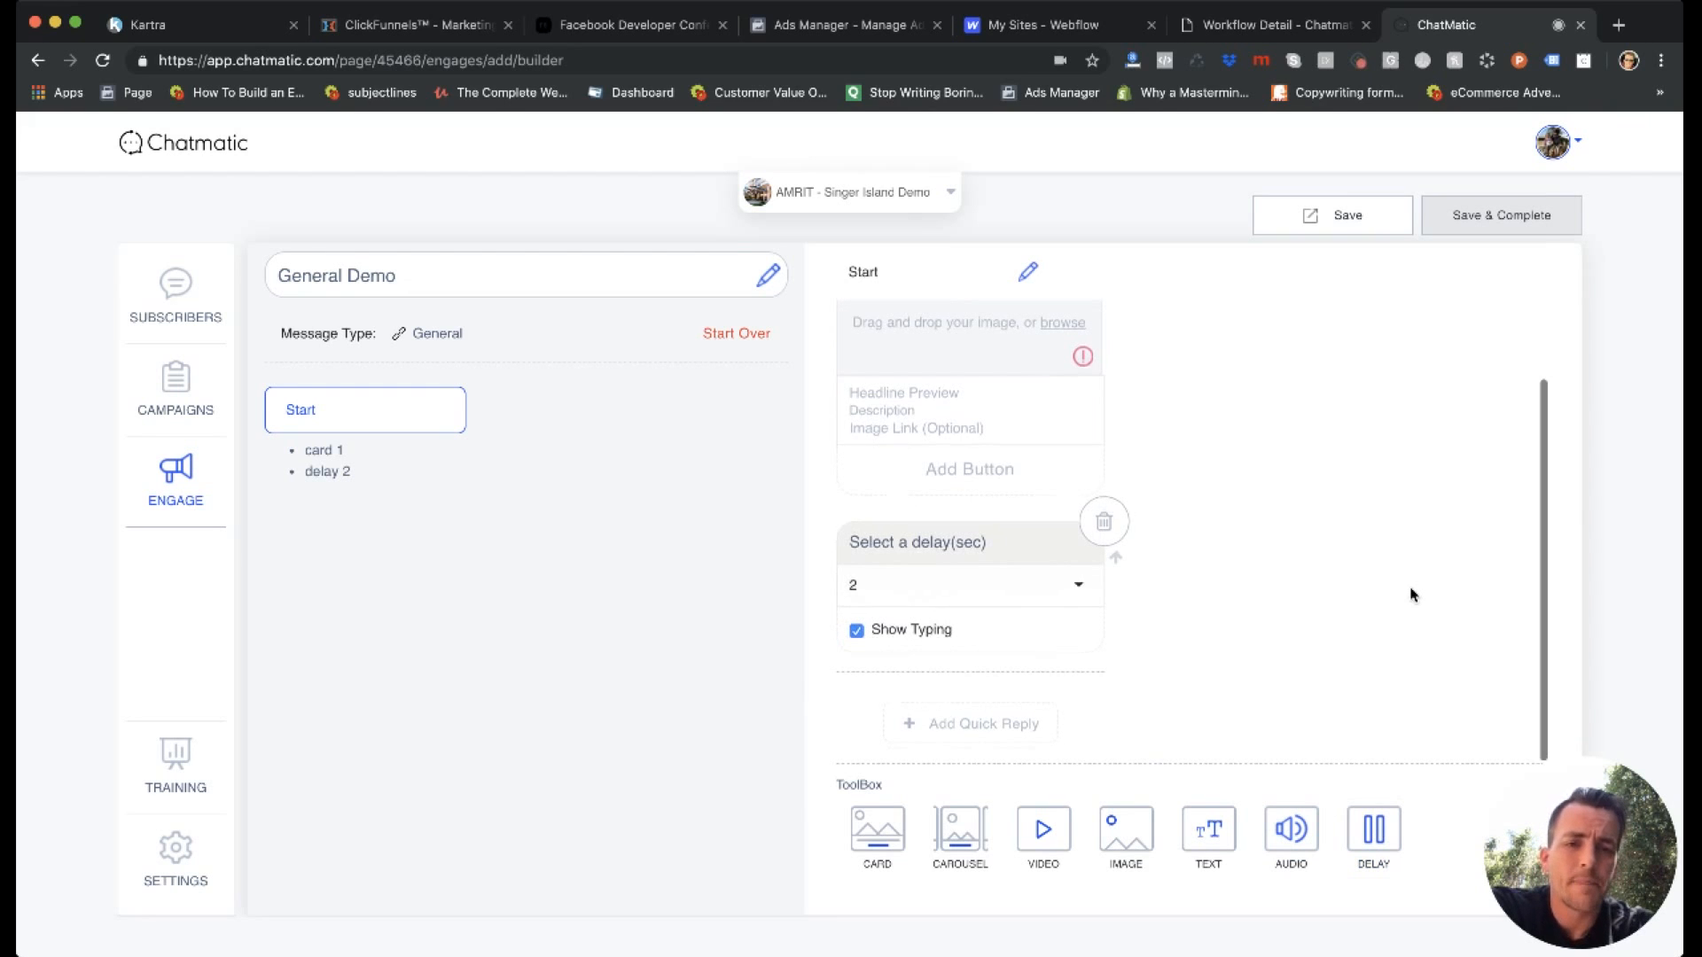
click(1104, 527)
click(697, 651)
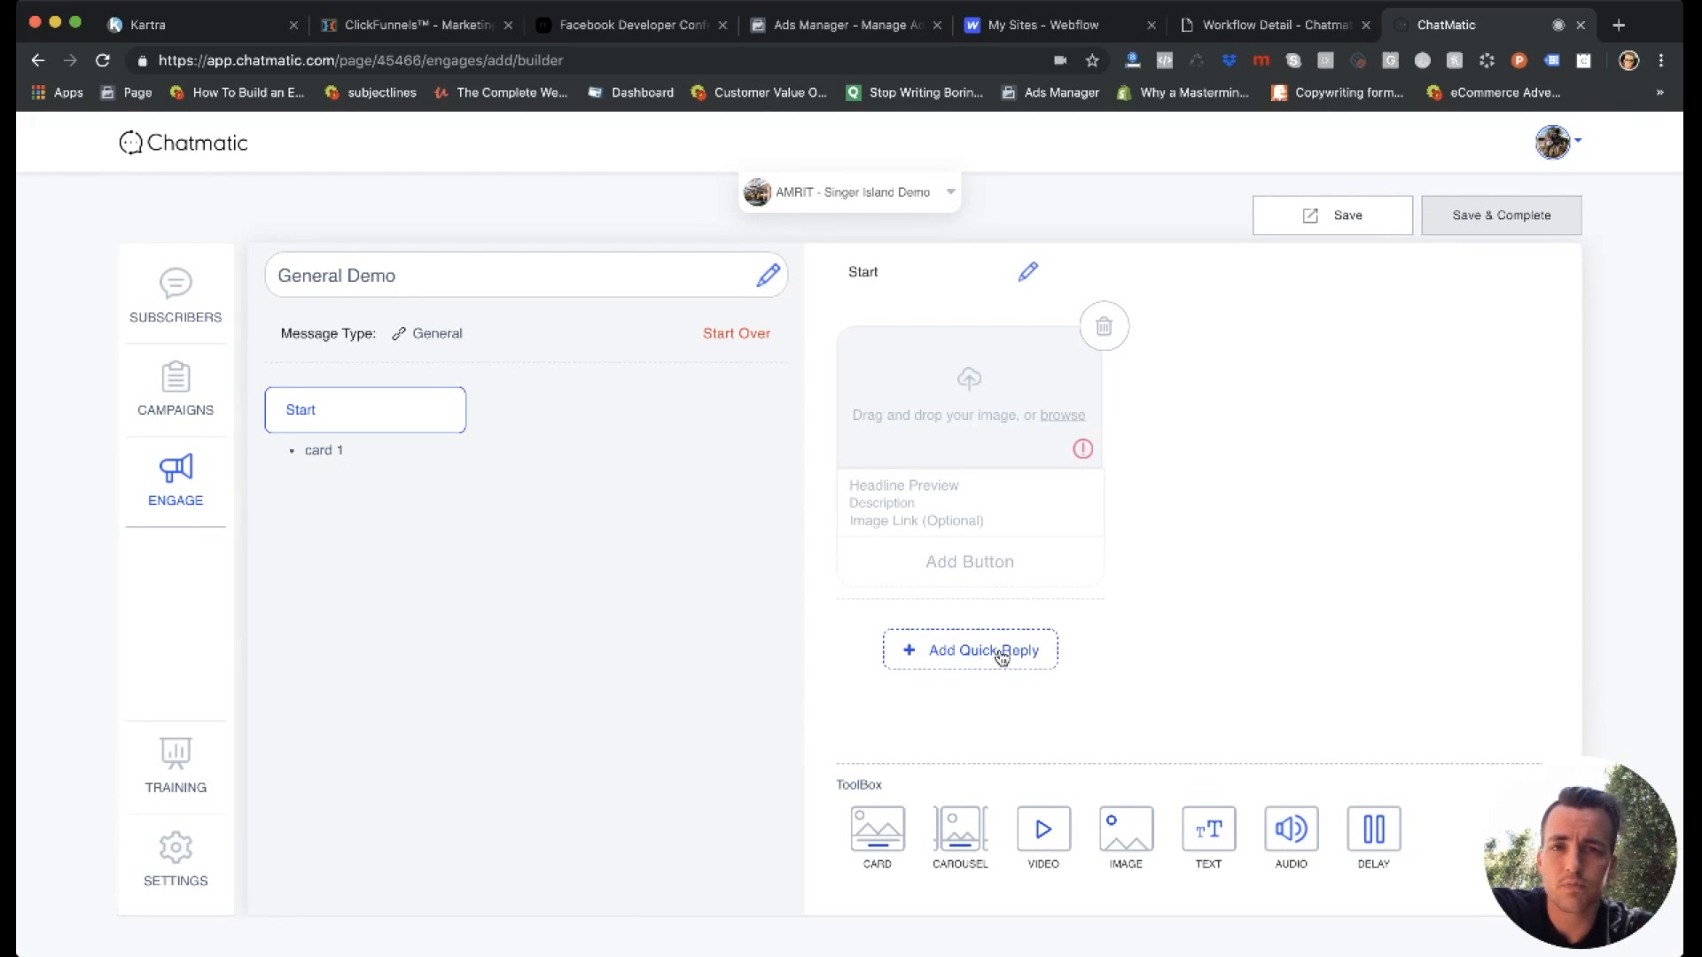
Add a "Show Me More" text quick reply that sends a new message, and return to the Start step.
click(944, 654)
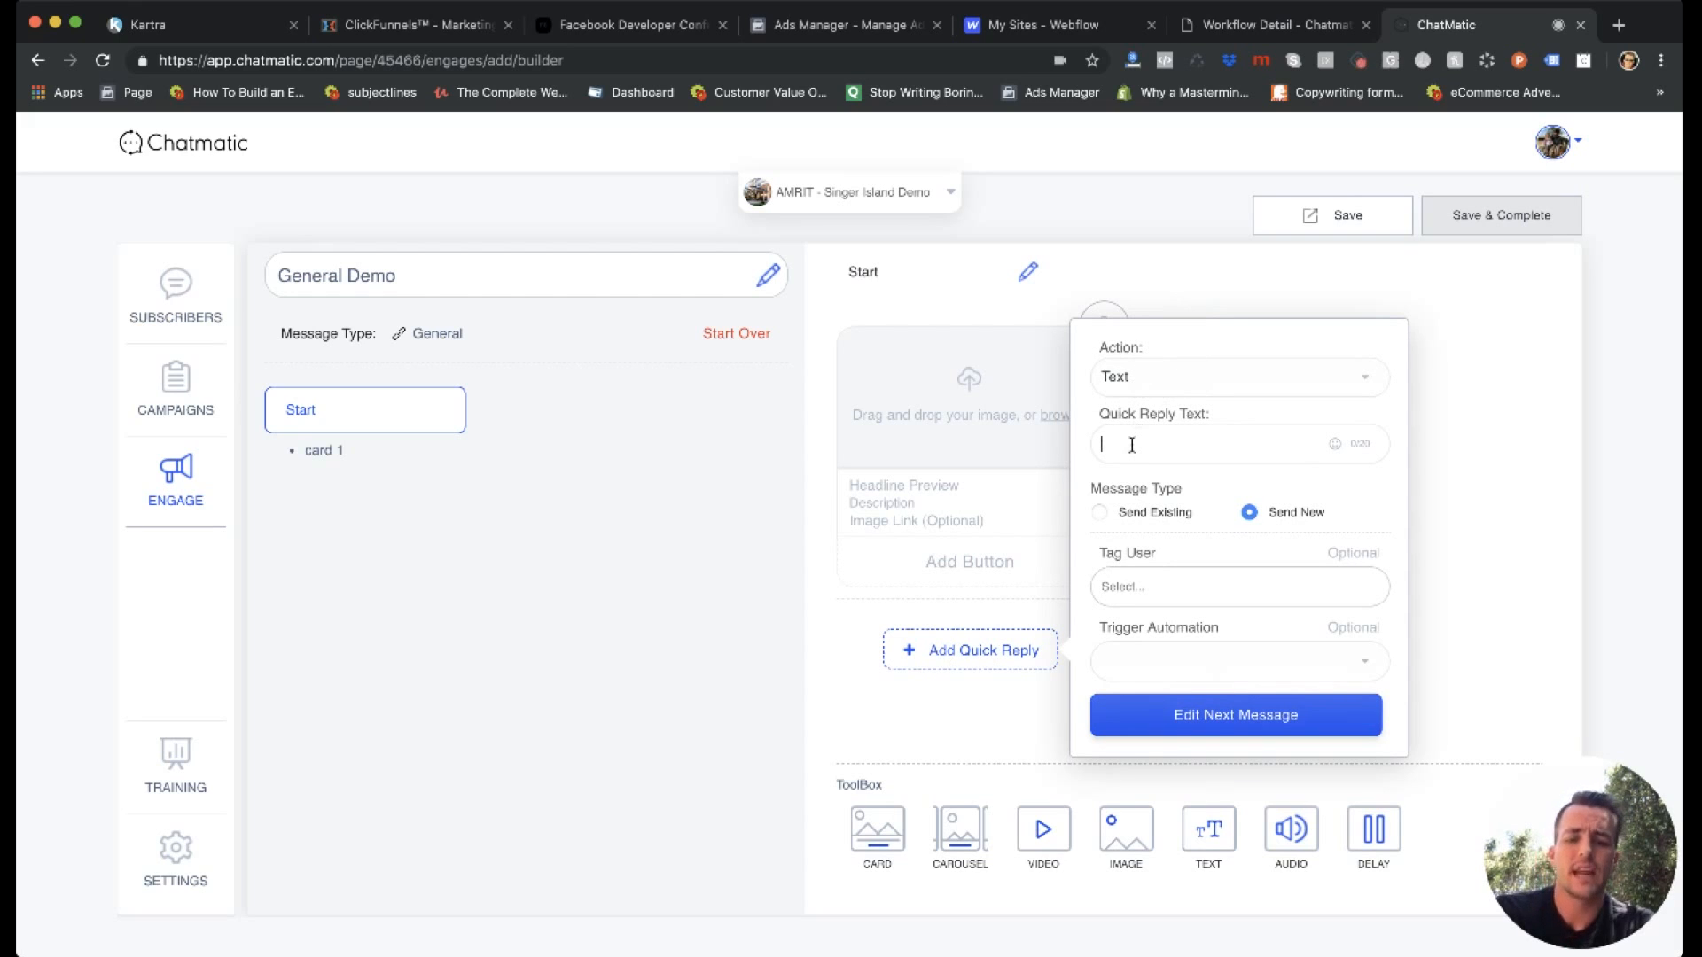
text(Show Me More)
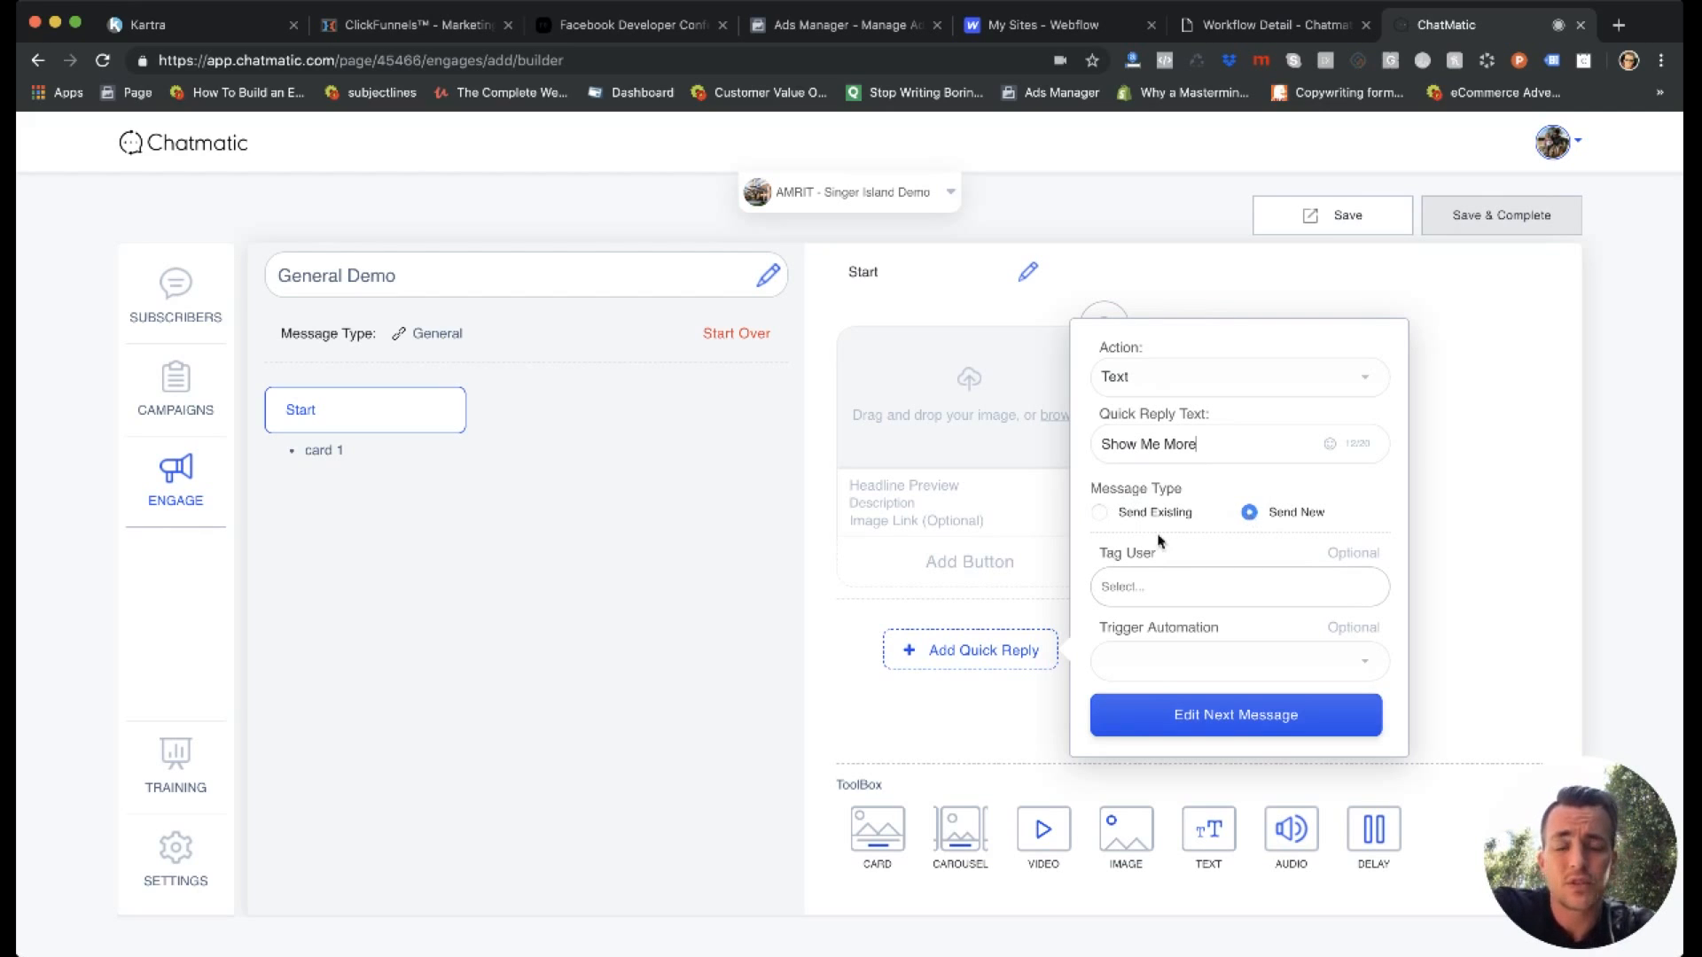
click(1190, 707)
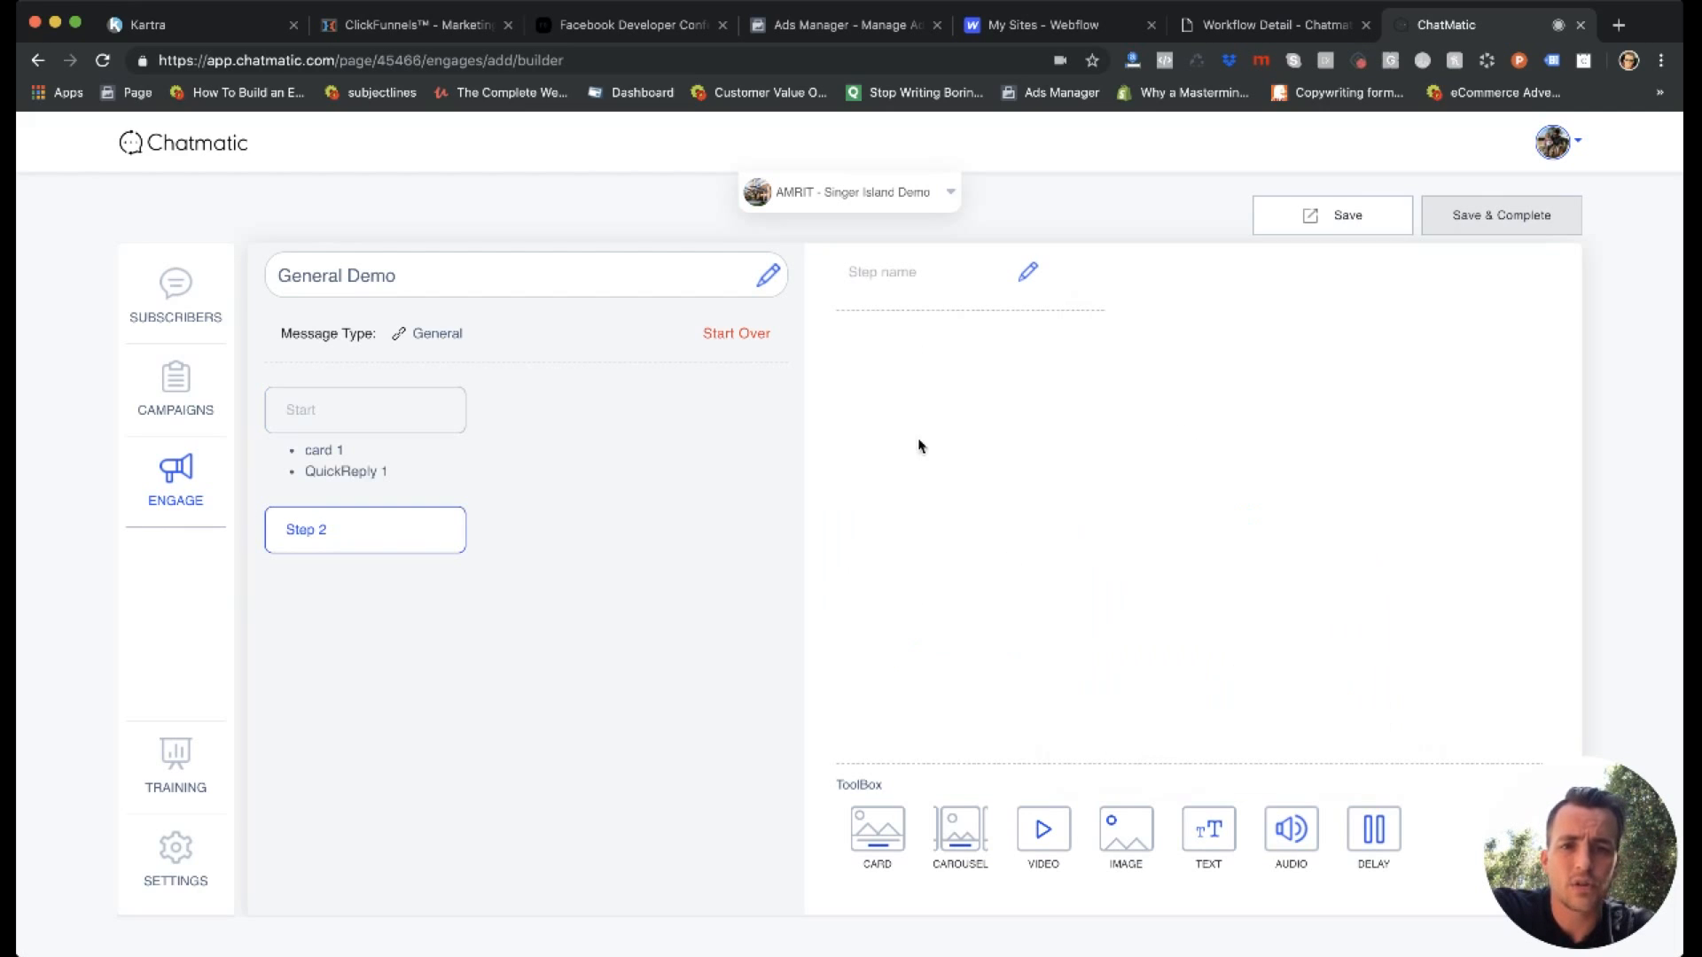
click(332, 432)
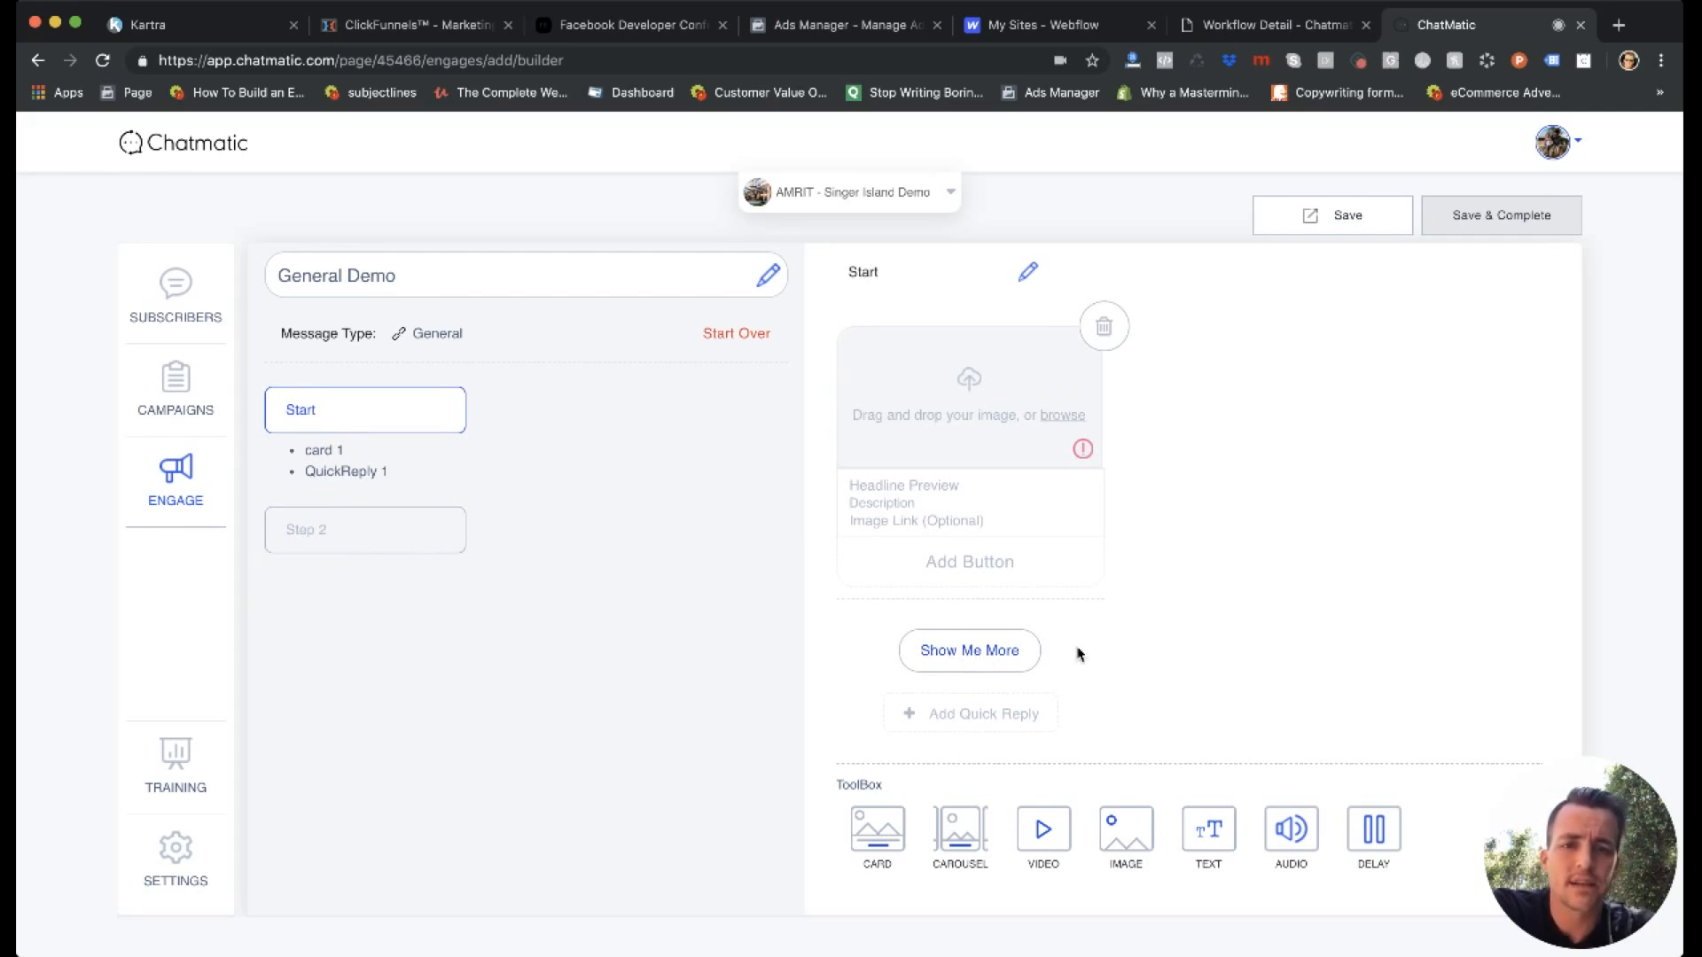
Add an Email quick reply that sends a new message and triggers New Automation 3, and return to the Start step.
click(956, 716)
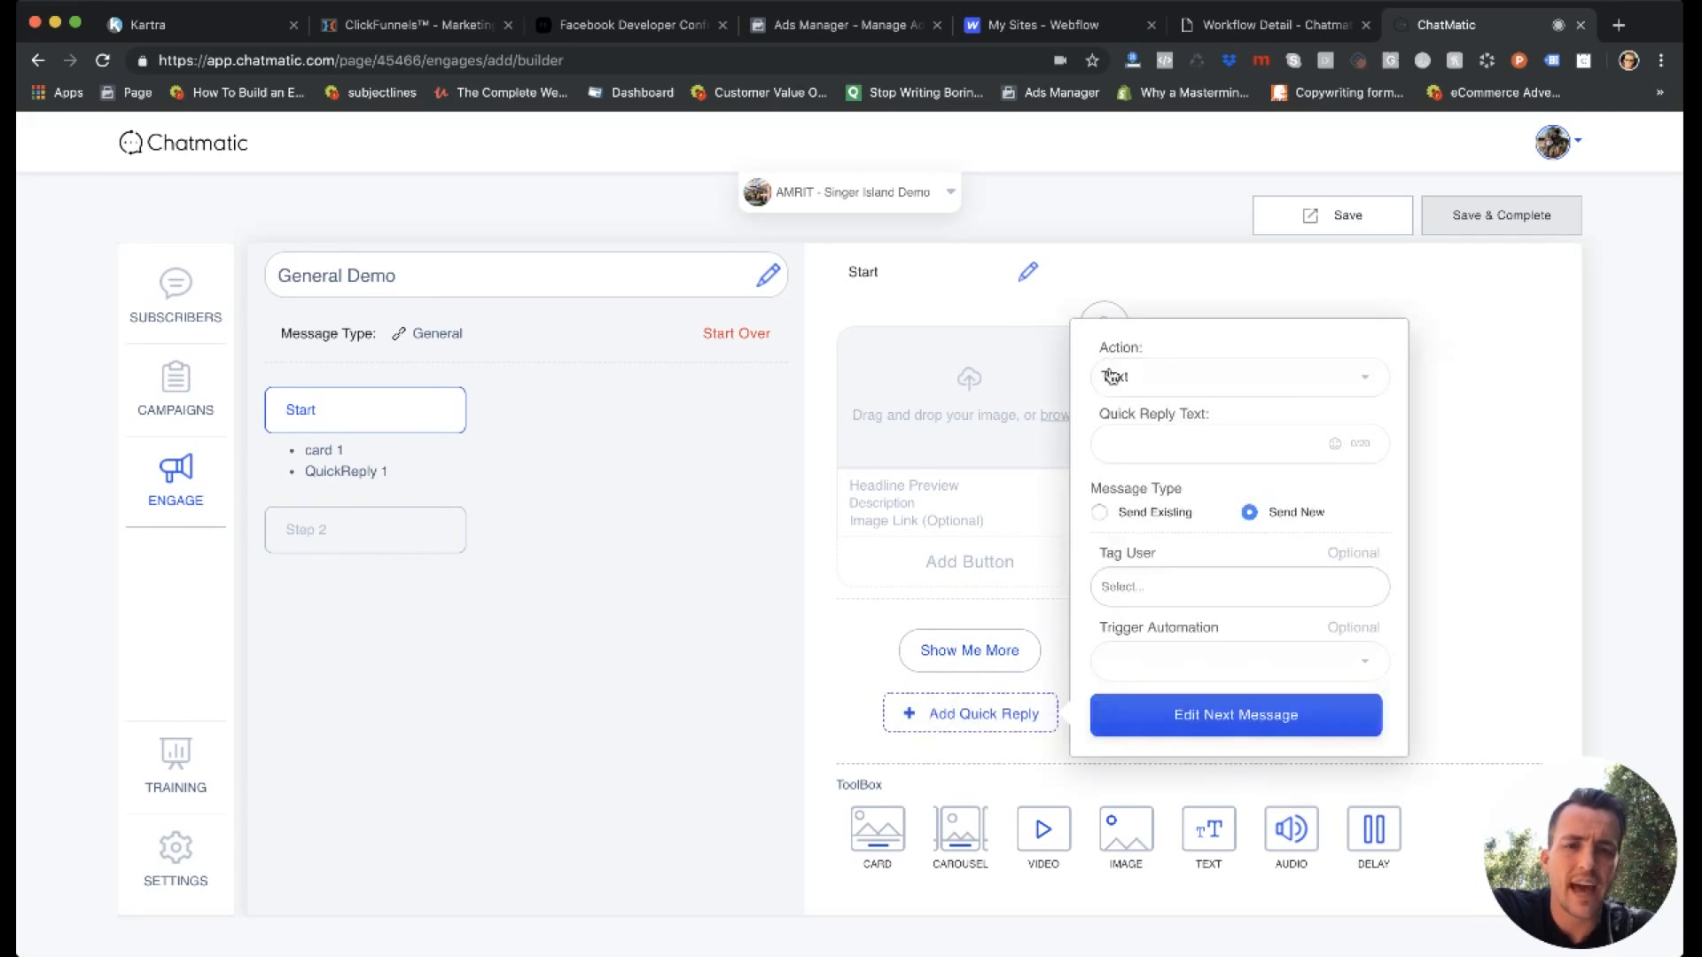
click(1200, 384)
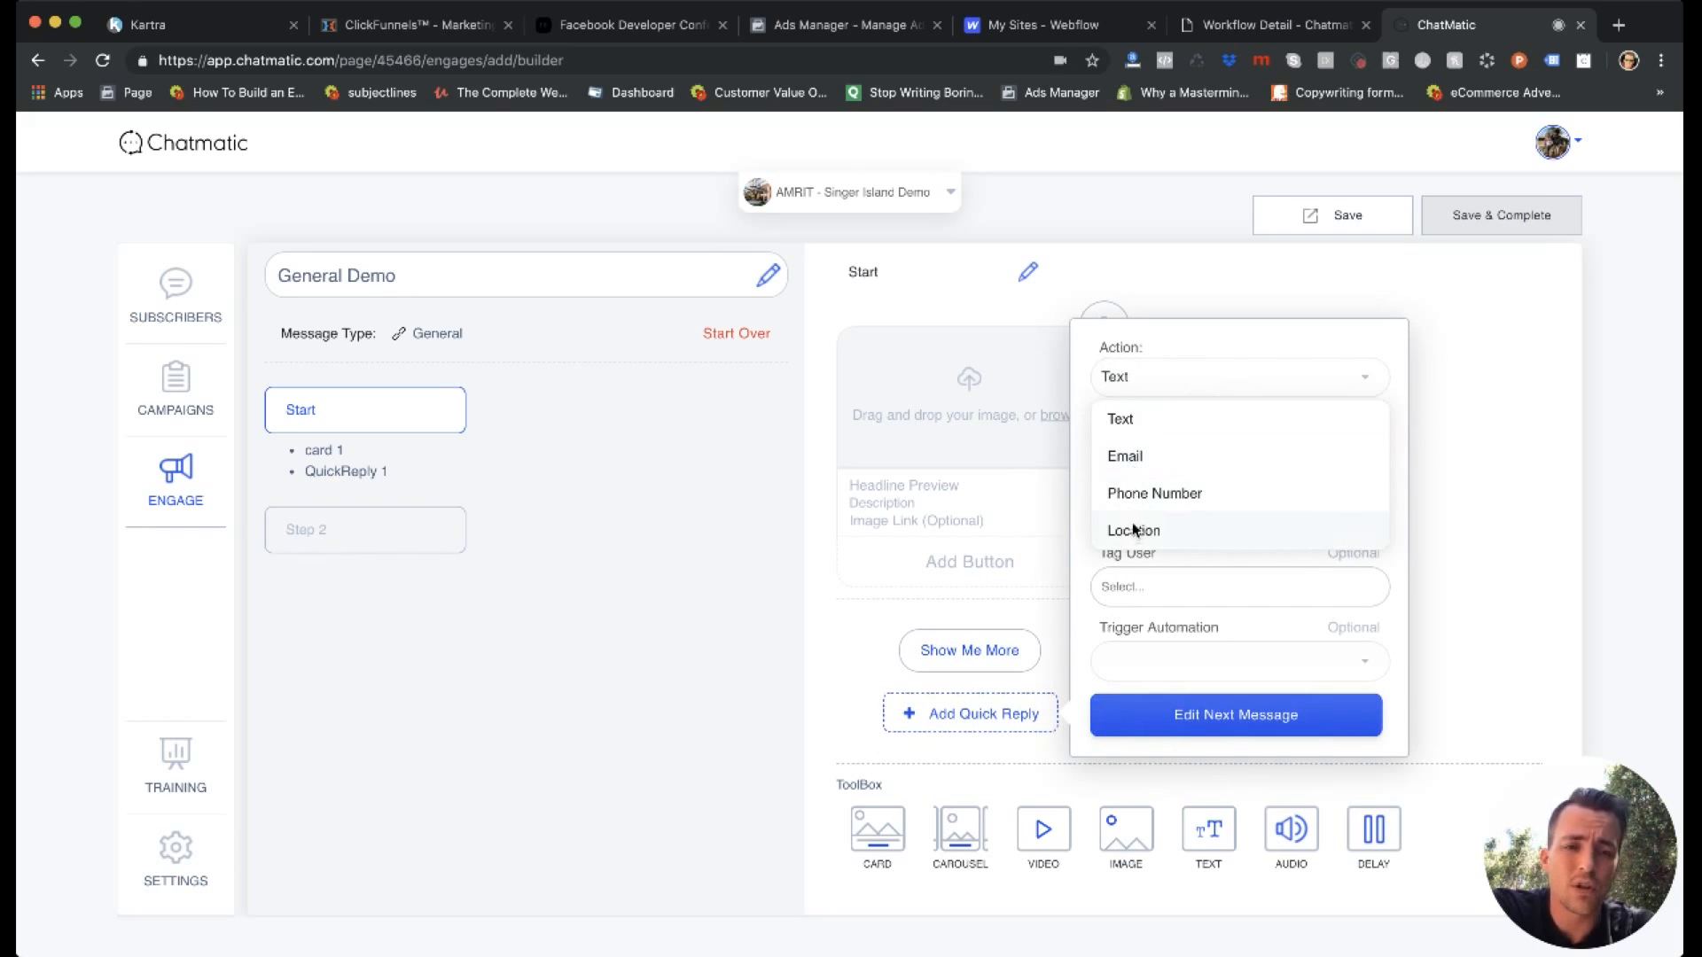
click(1129, 458)
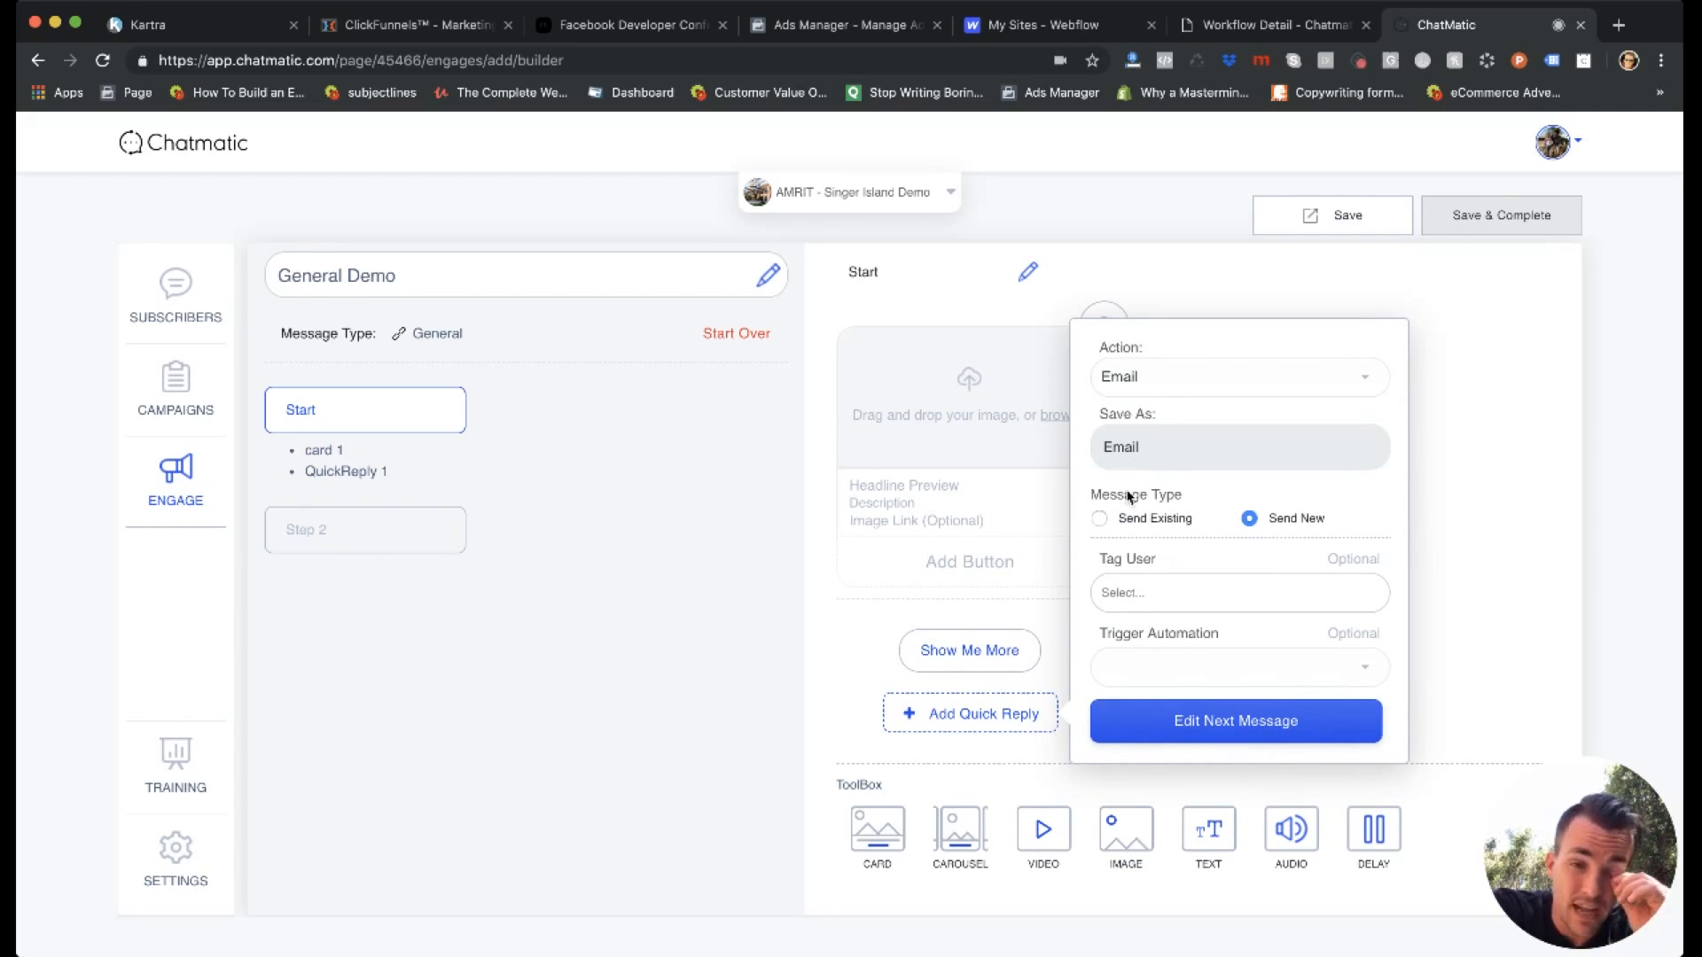
click(1145, 676)
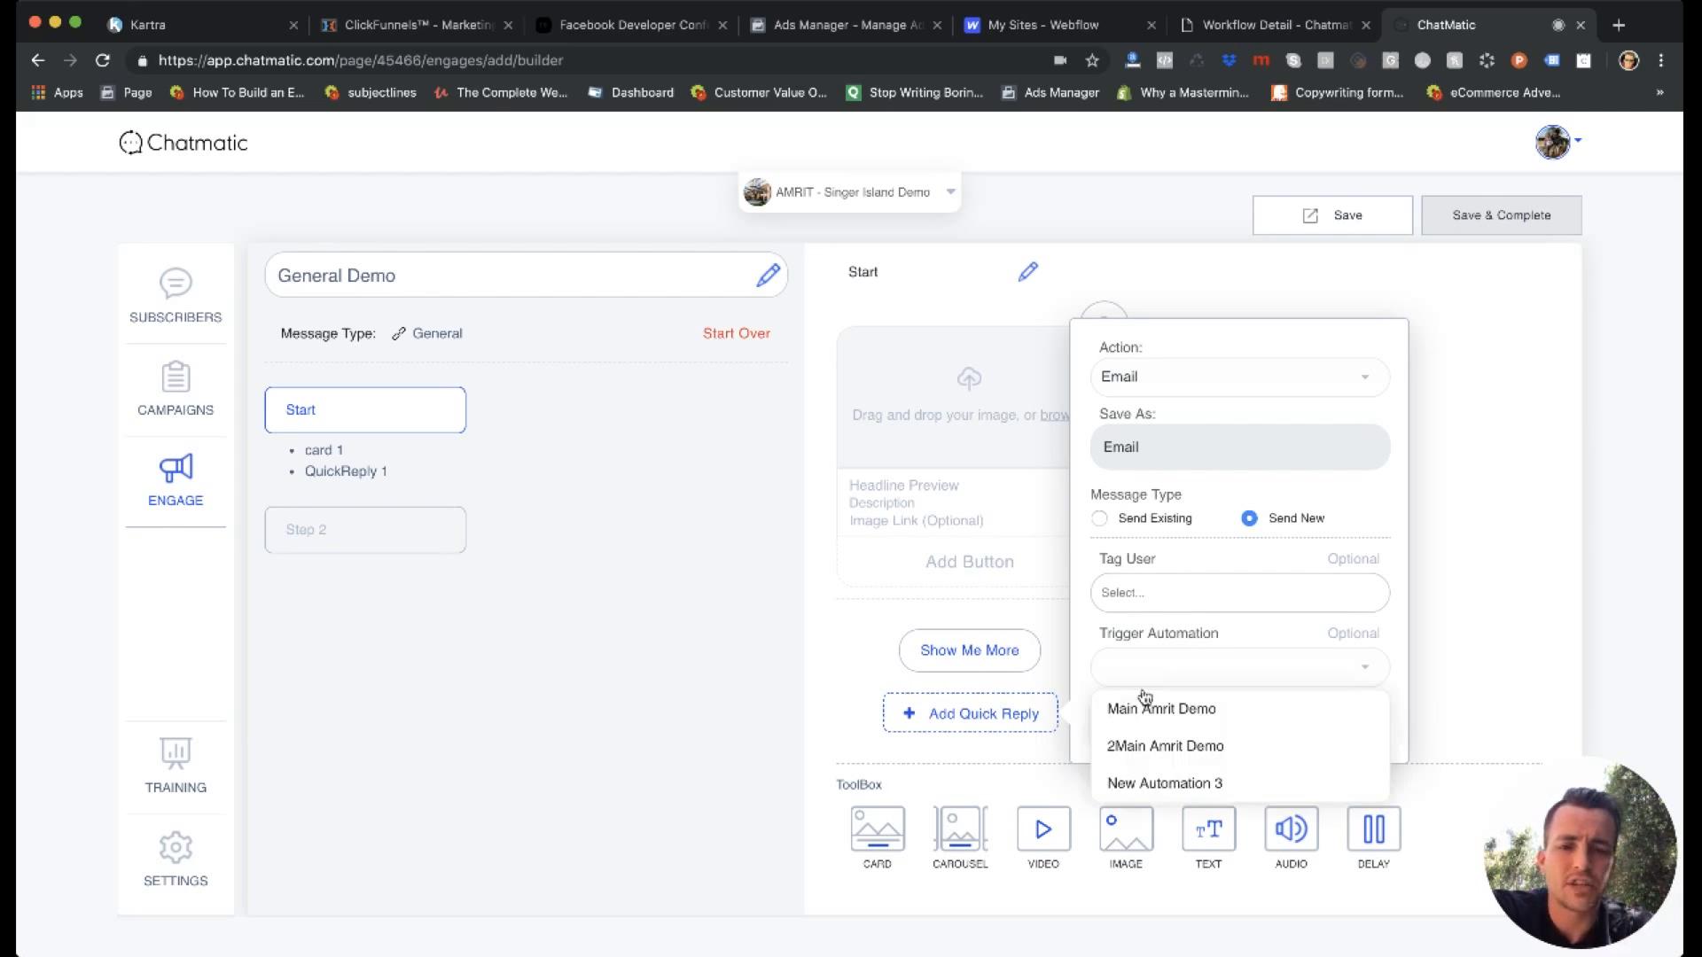
click(1154, 785)
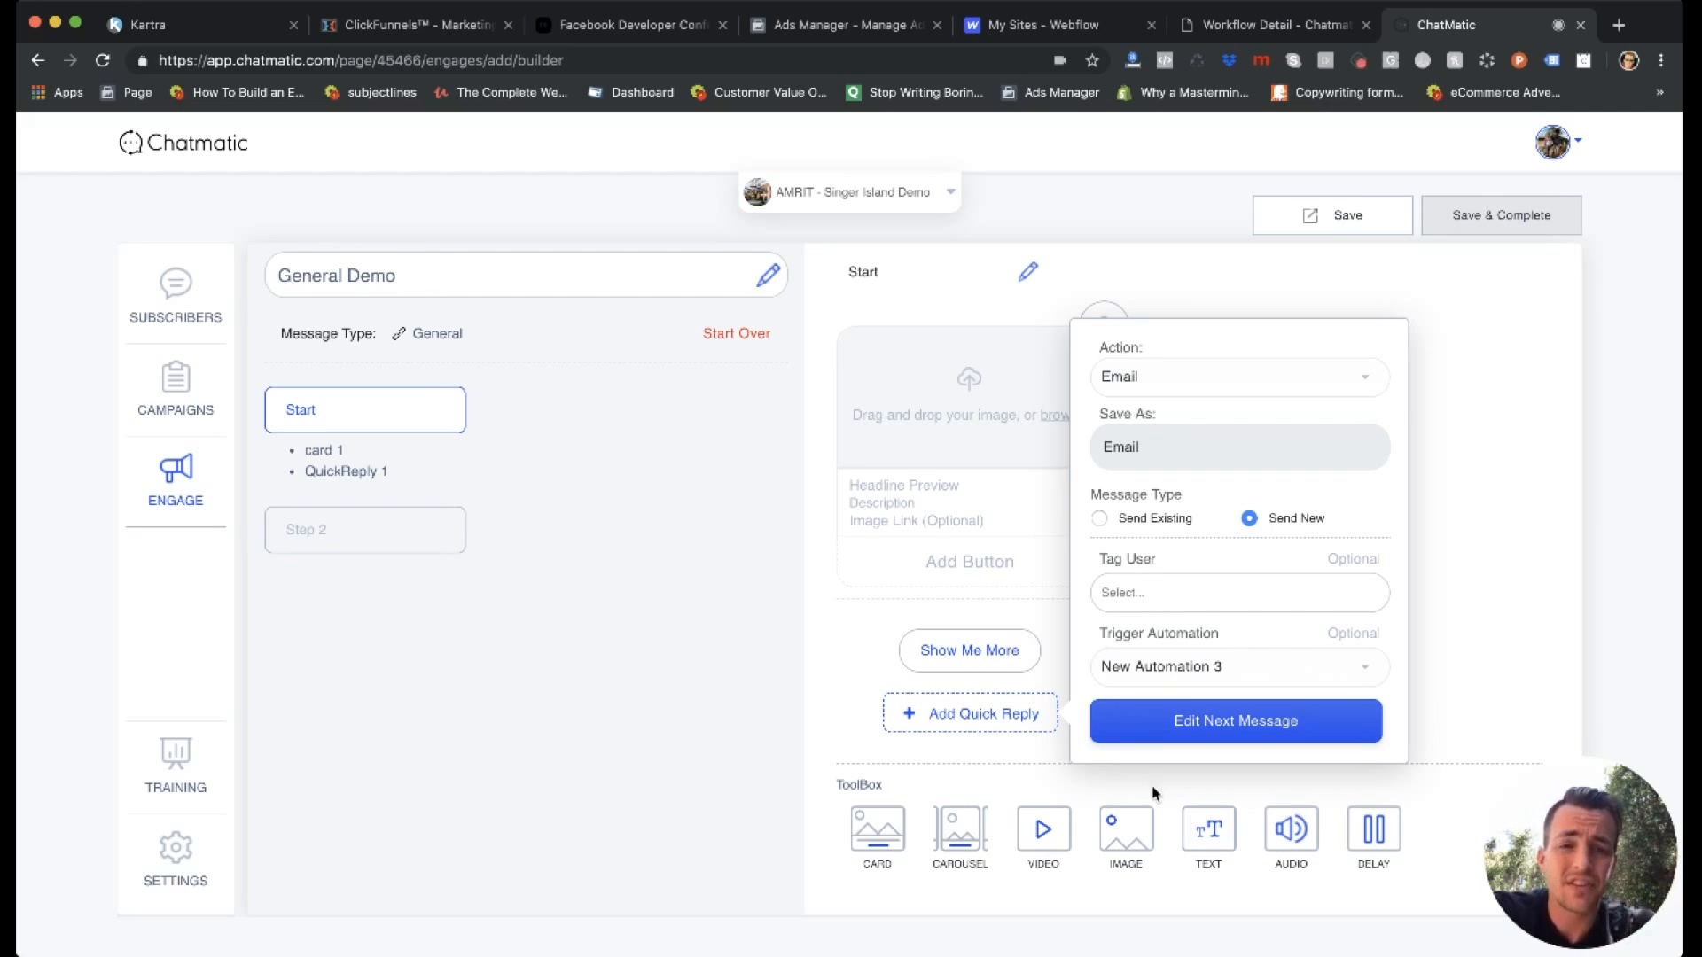
click(1208, 732)
click(395, 427)
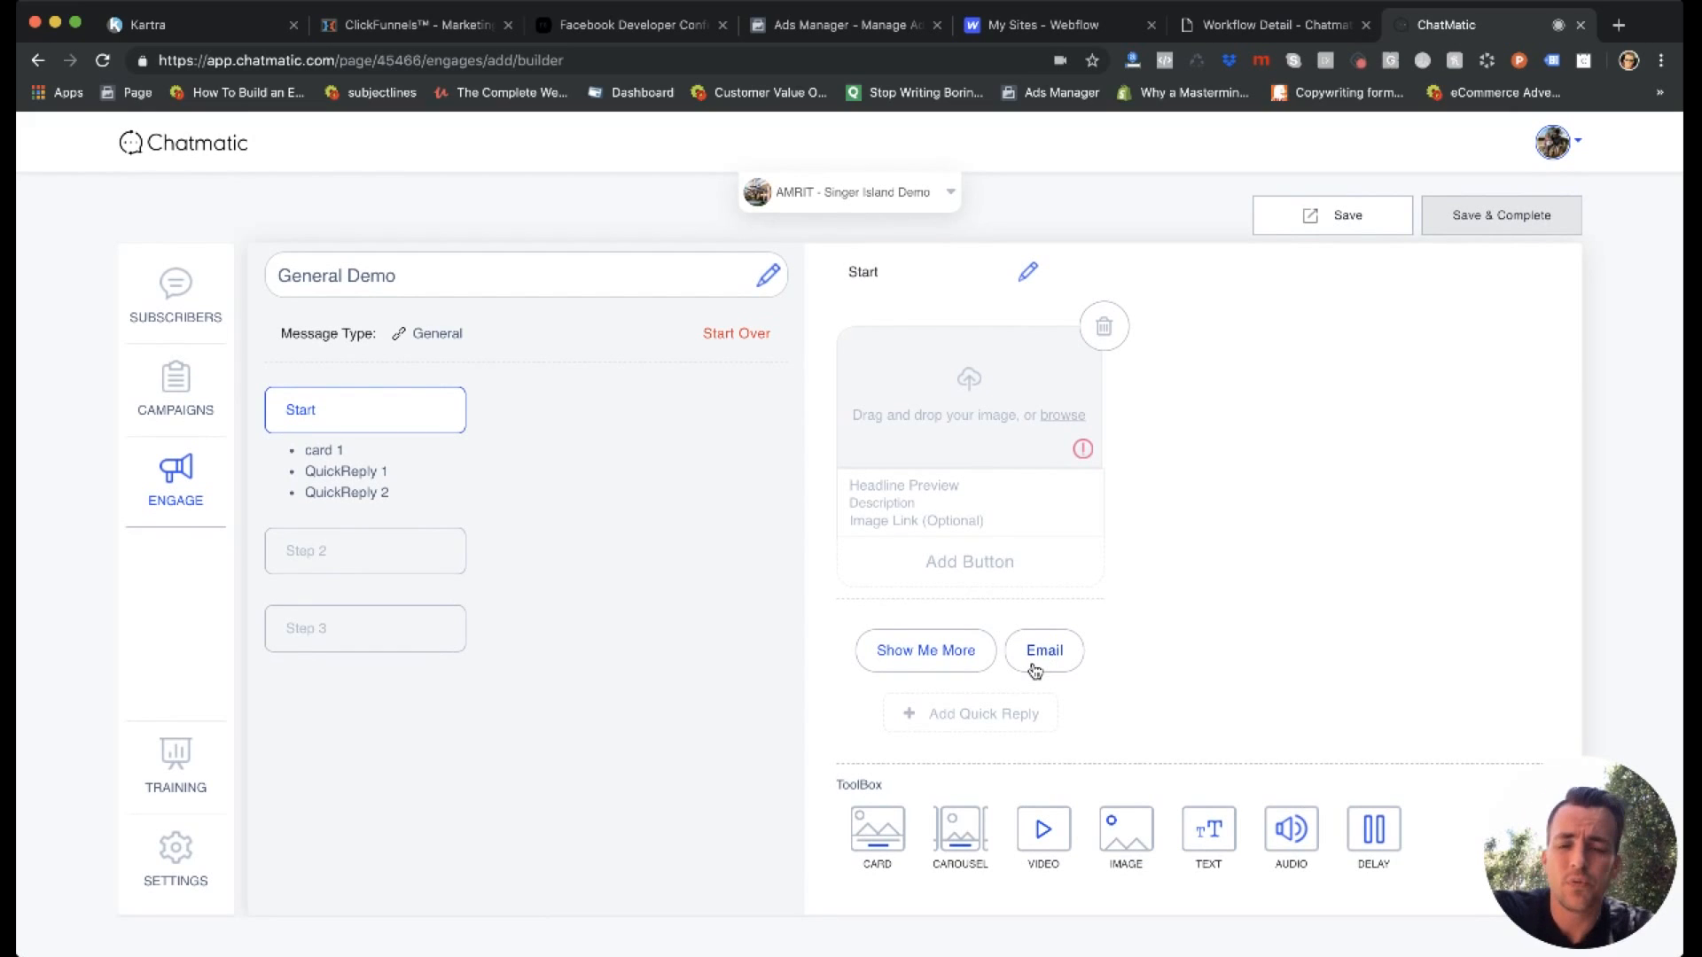
Add a card button labelled "Show Me More" with the Open URL action, and delete the button again.
click(978, 564)
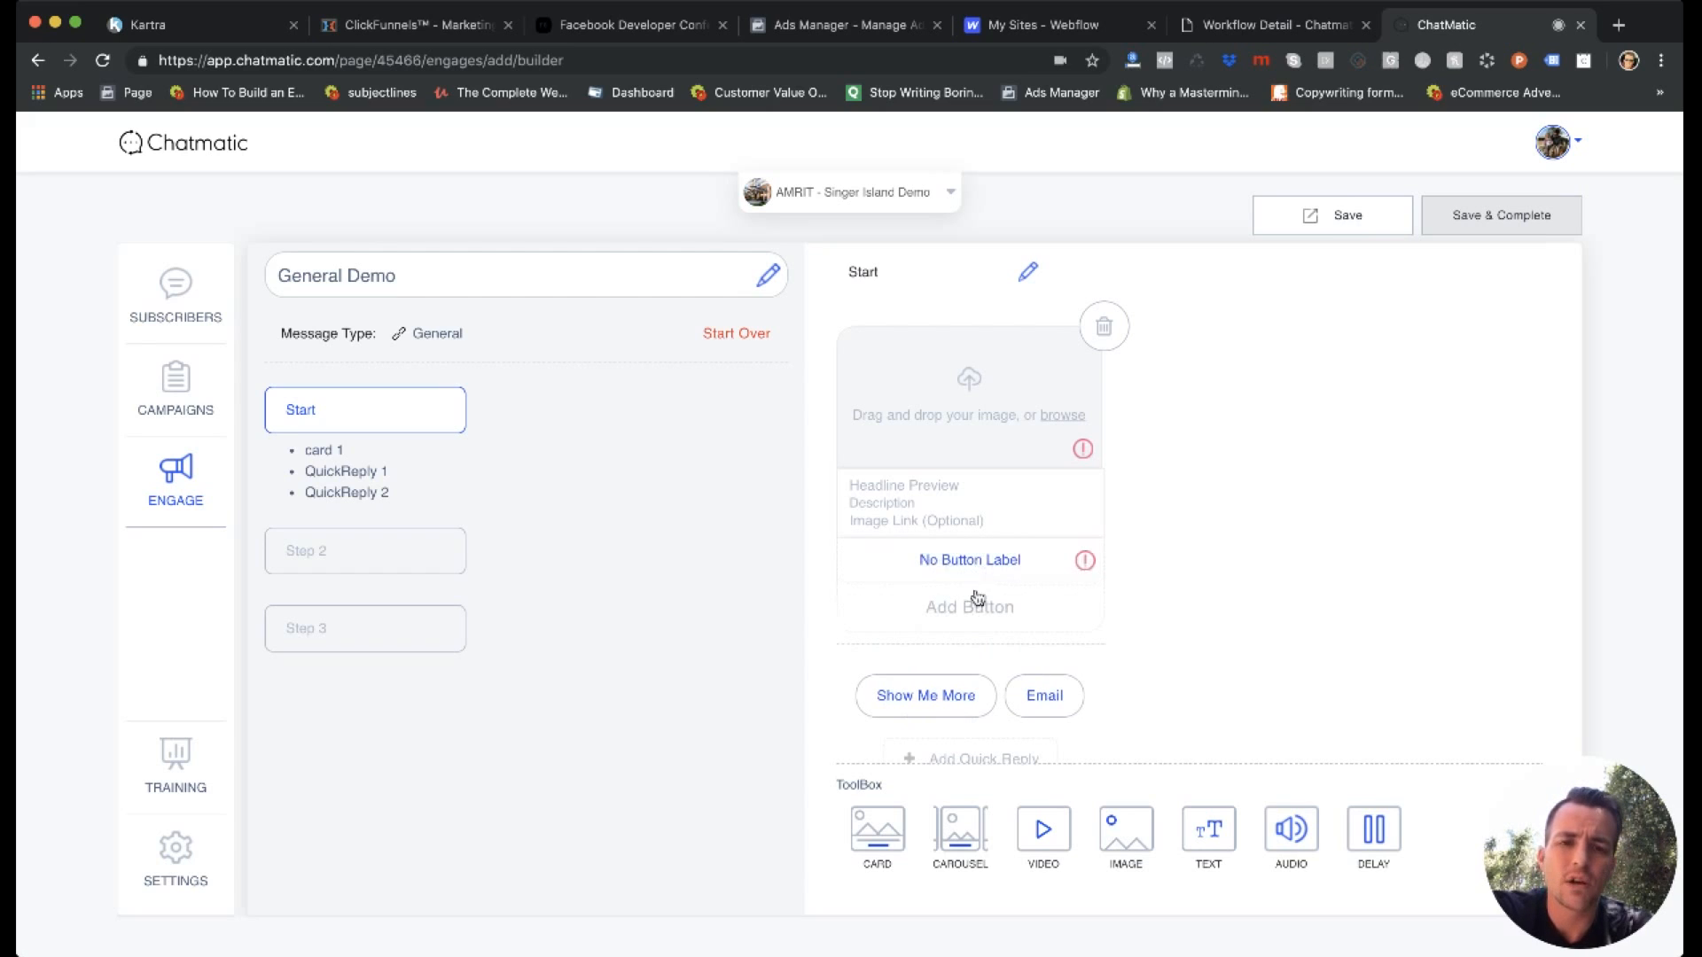
click(1042, 567)
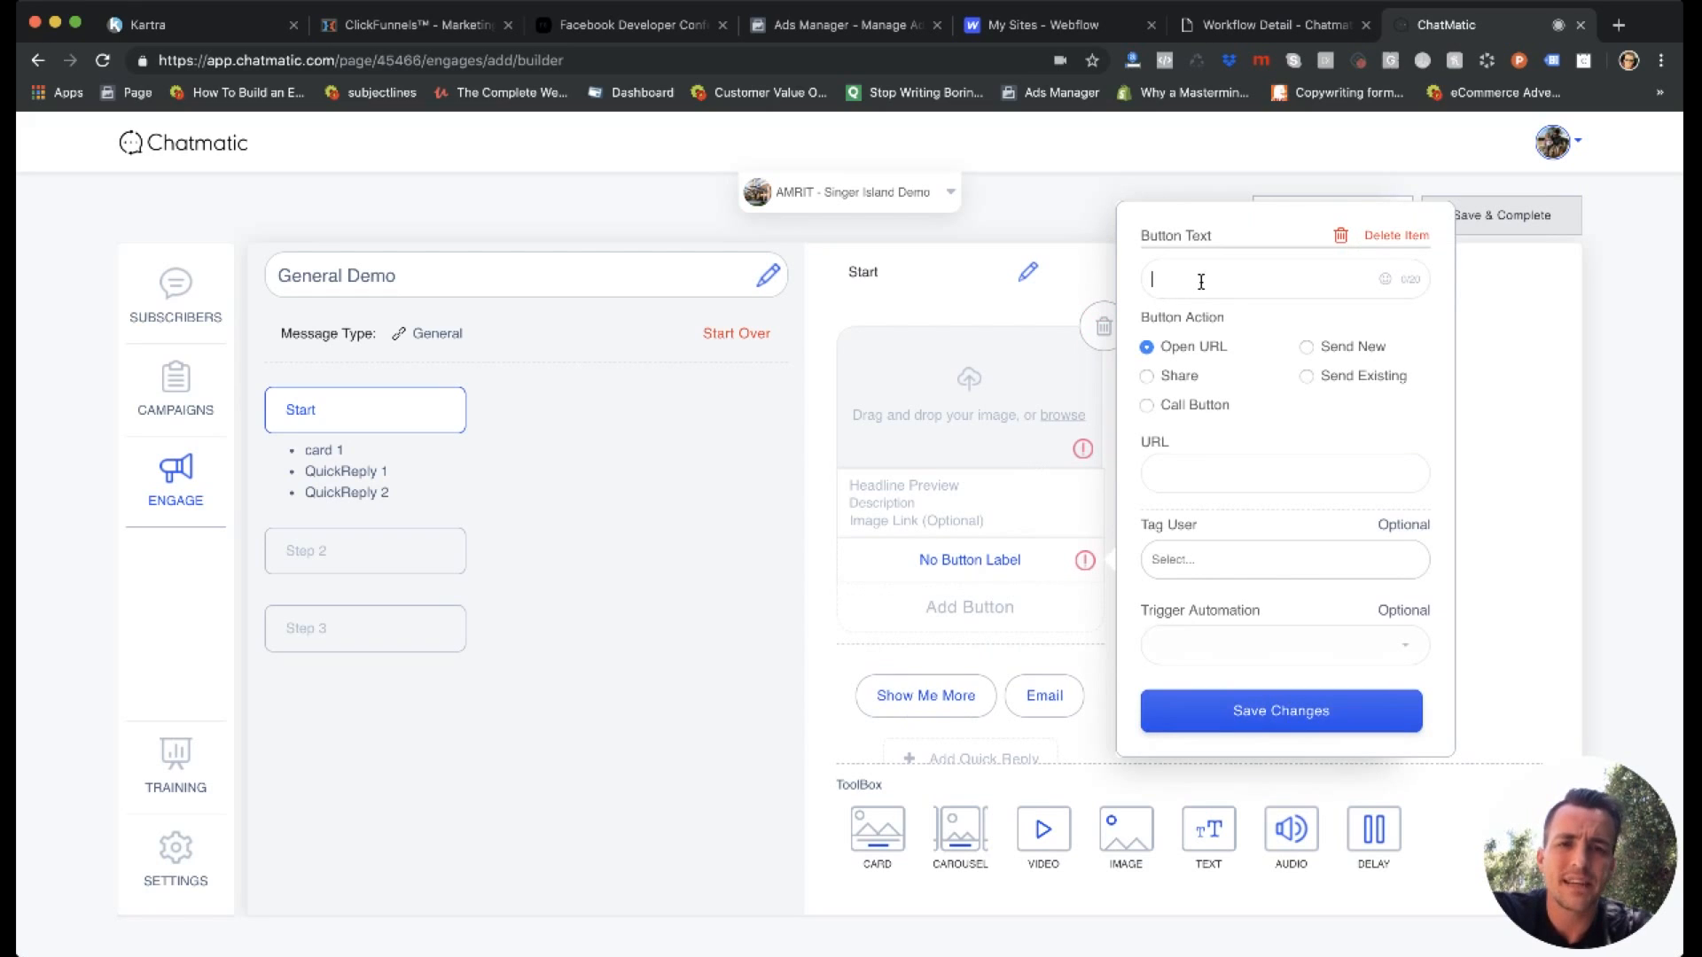
text(Show Me More)
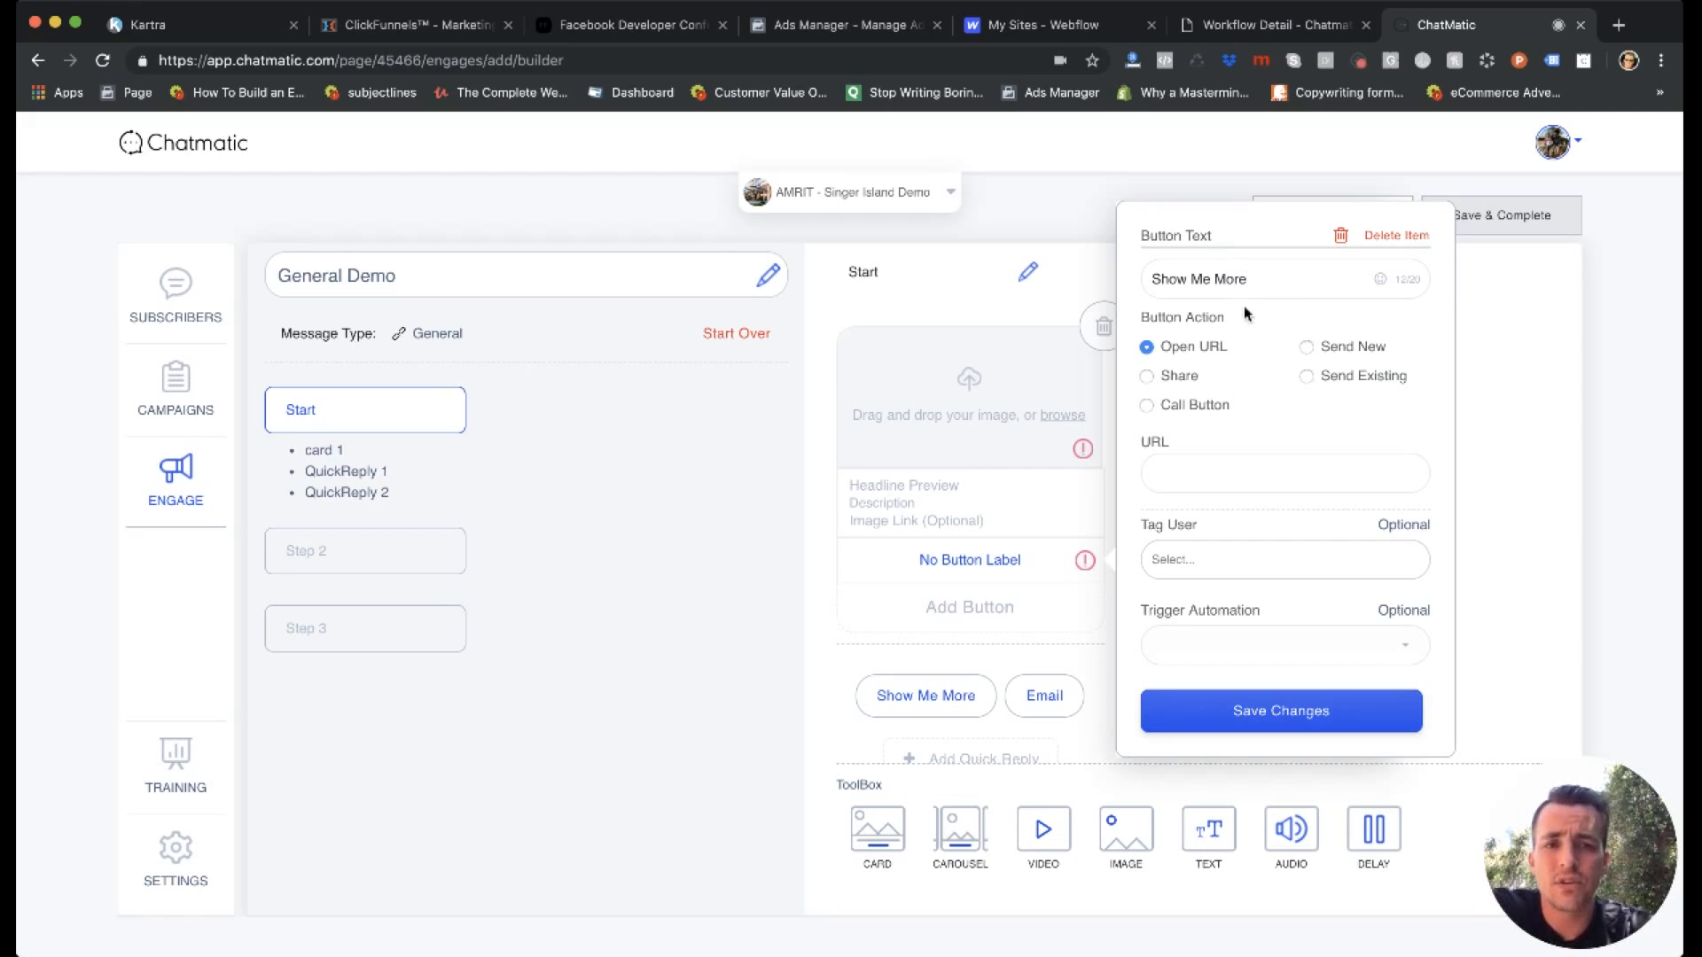
click(1221, 470)
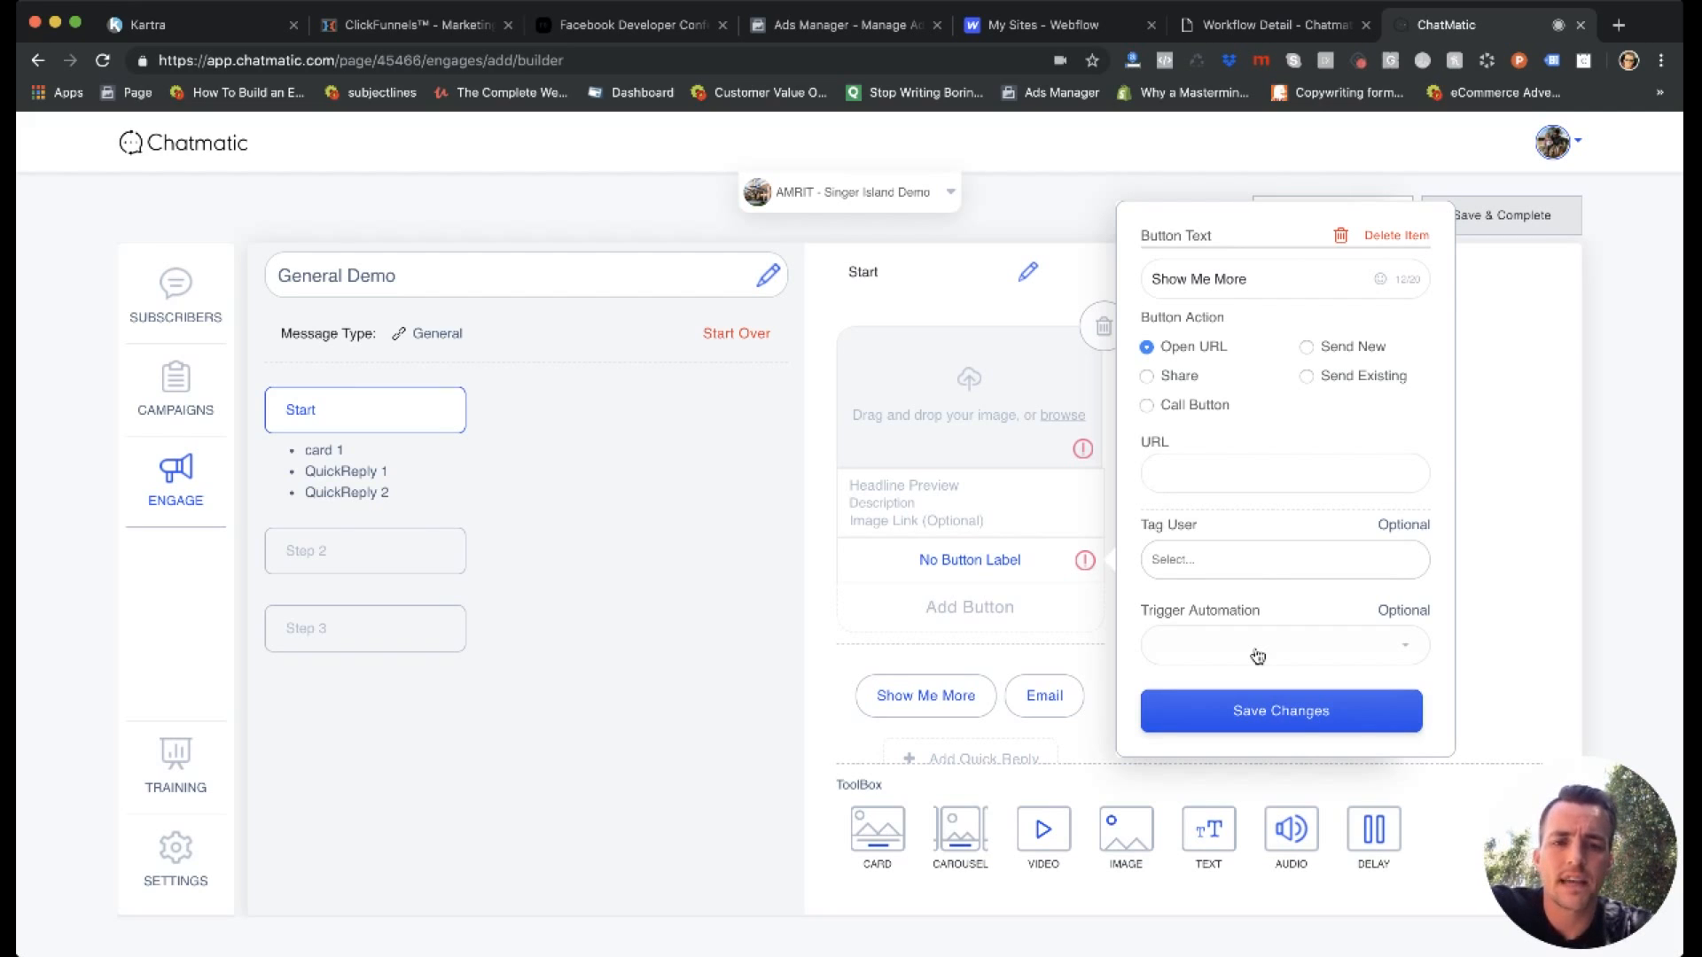
click(1398, 237)
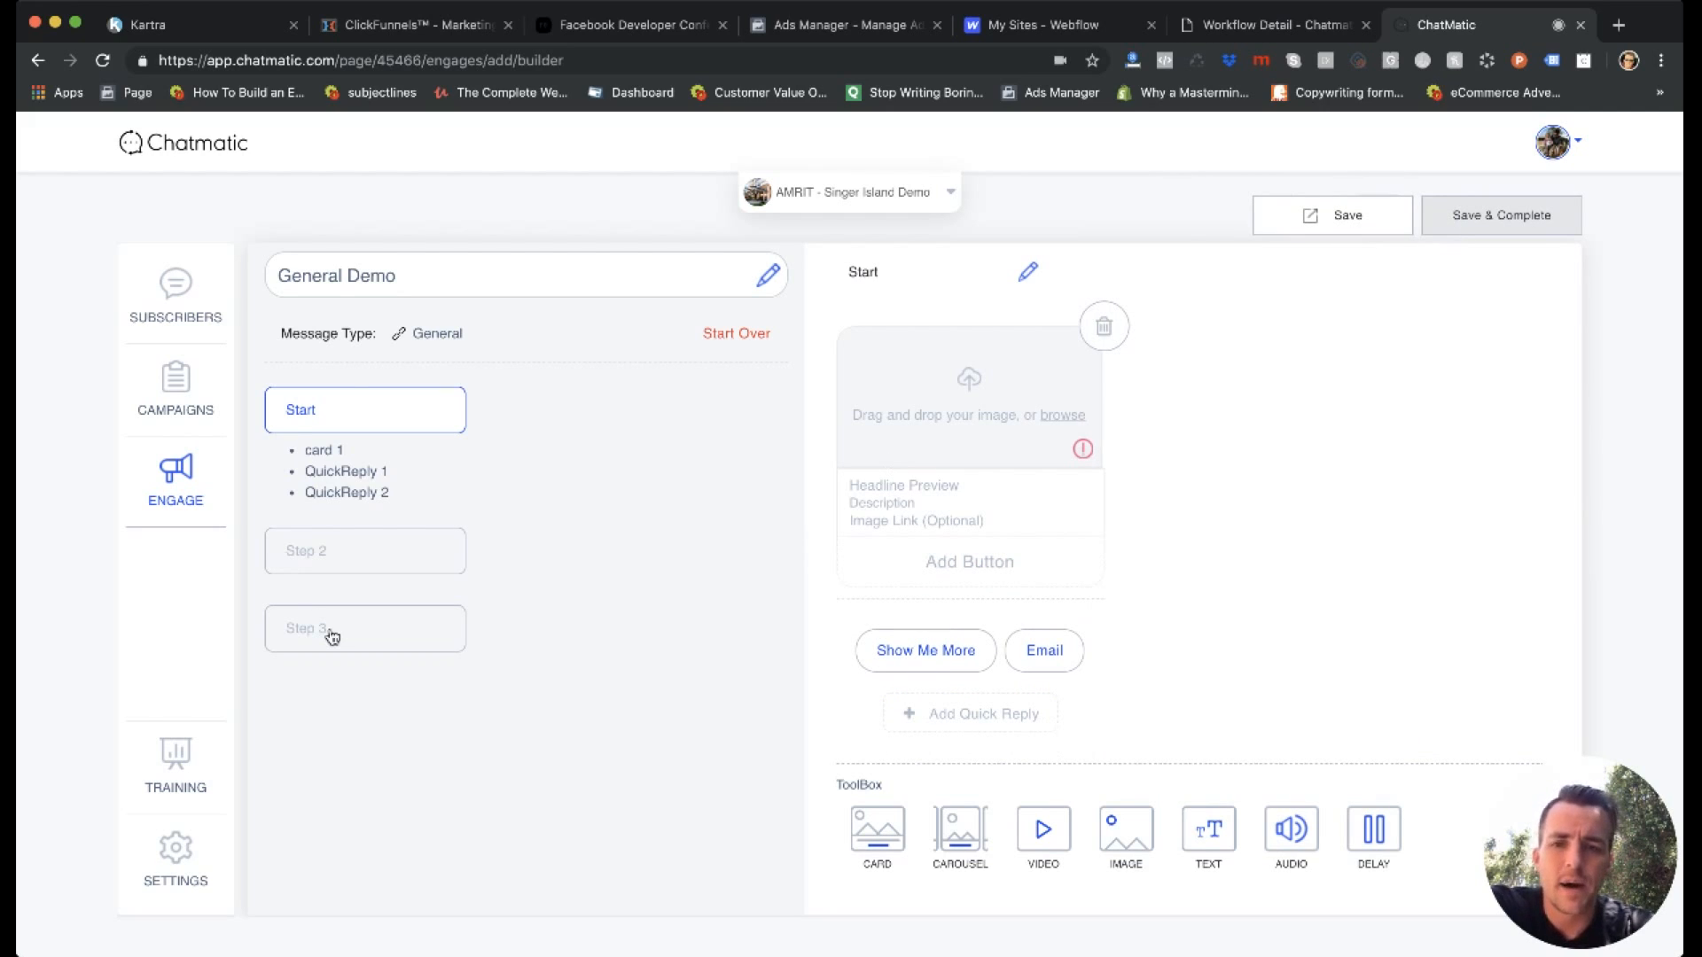
Add another button to the card, check its Tag User choices, and delete the button again.
click(909, 565)
click(913, 565)
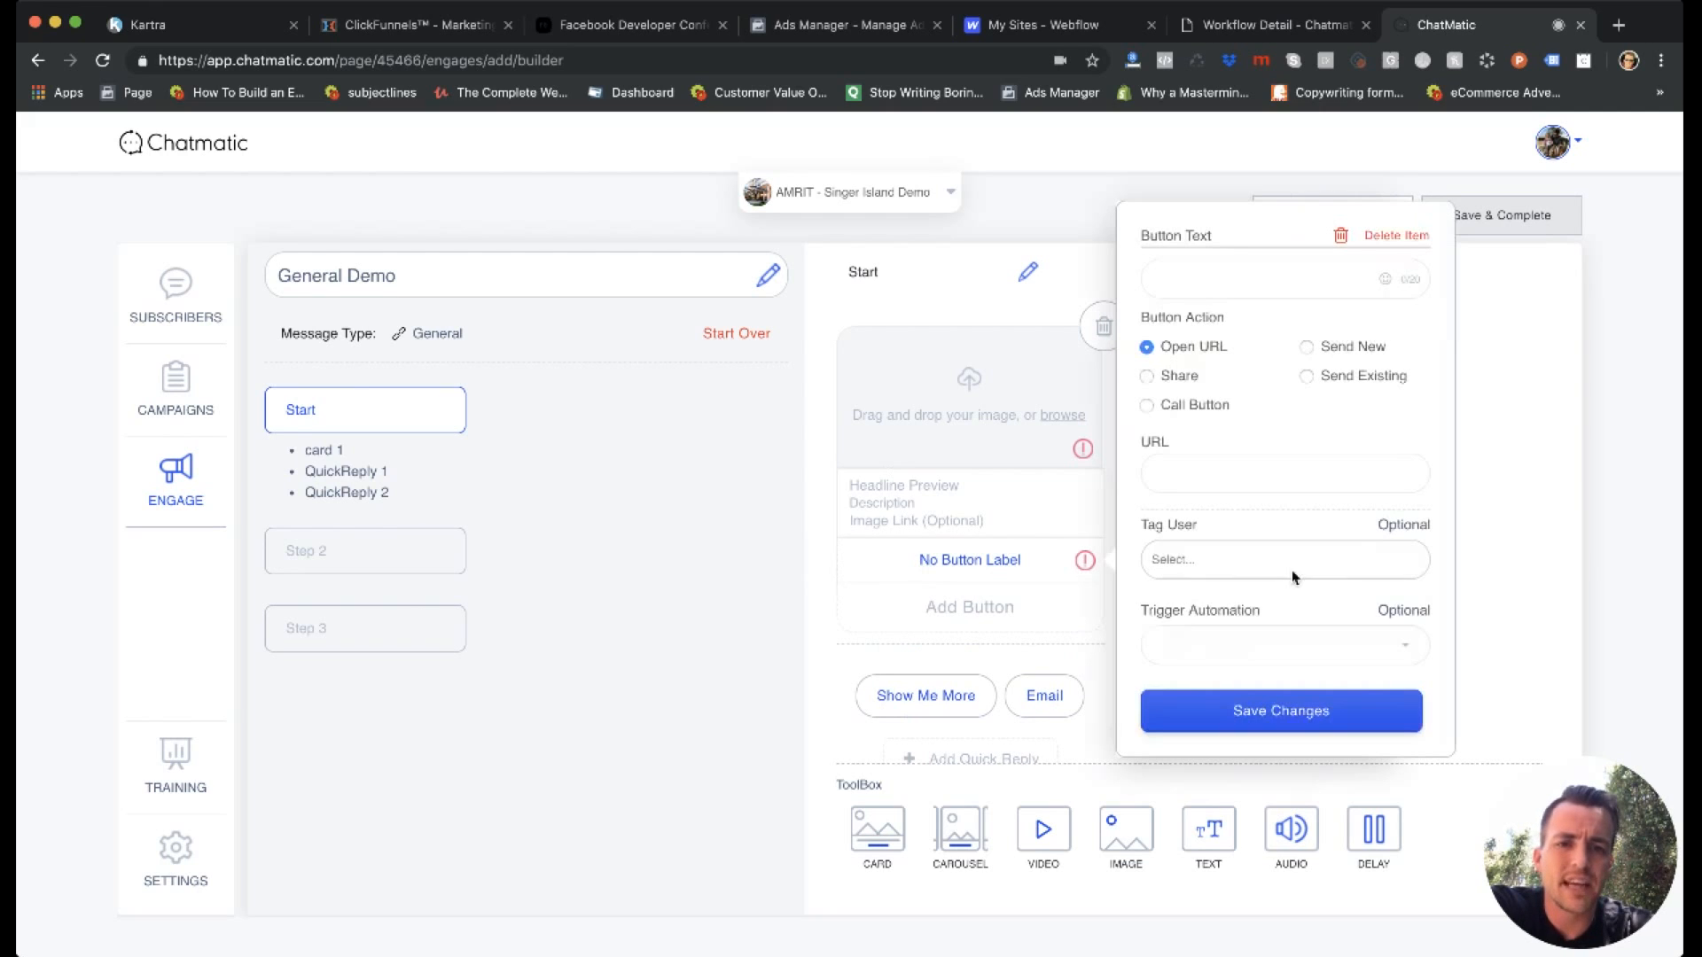
click(1179, 564)
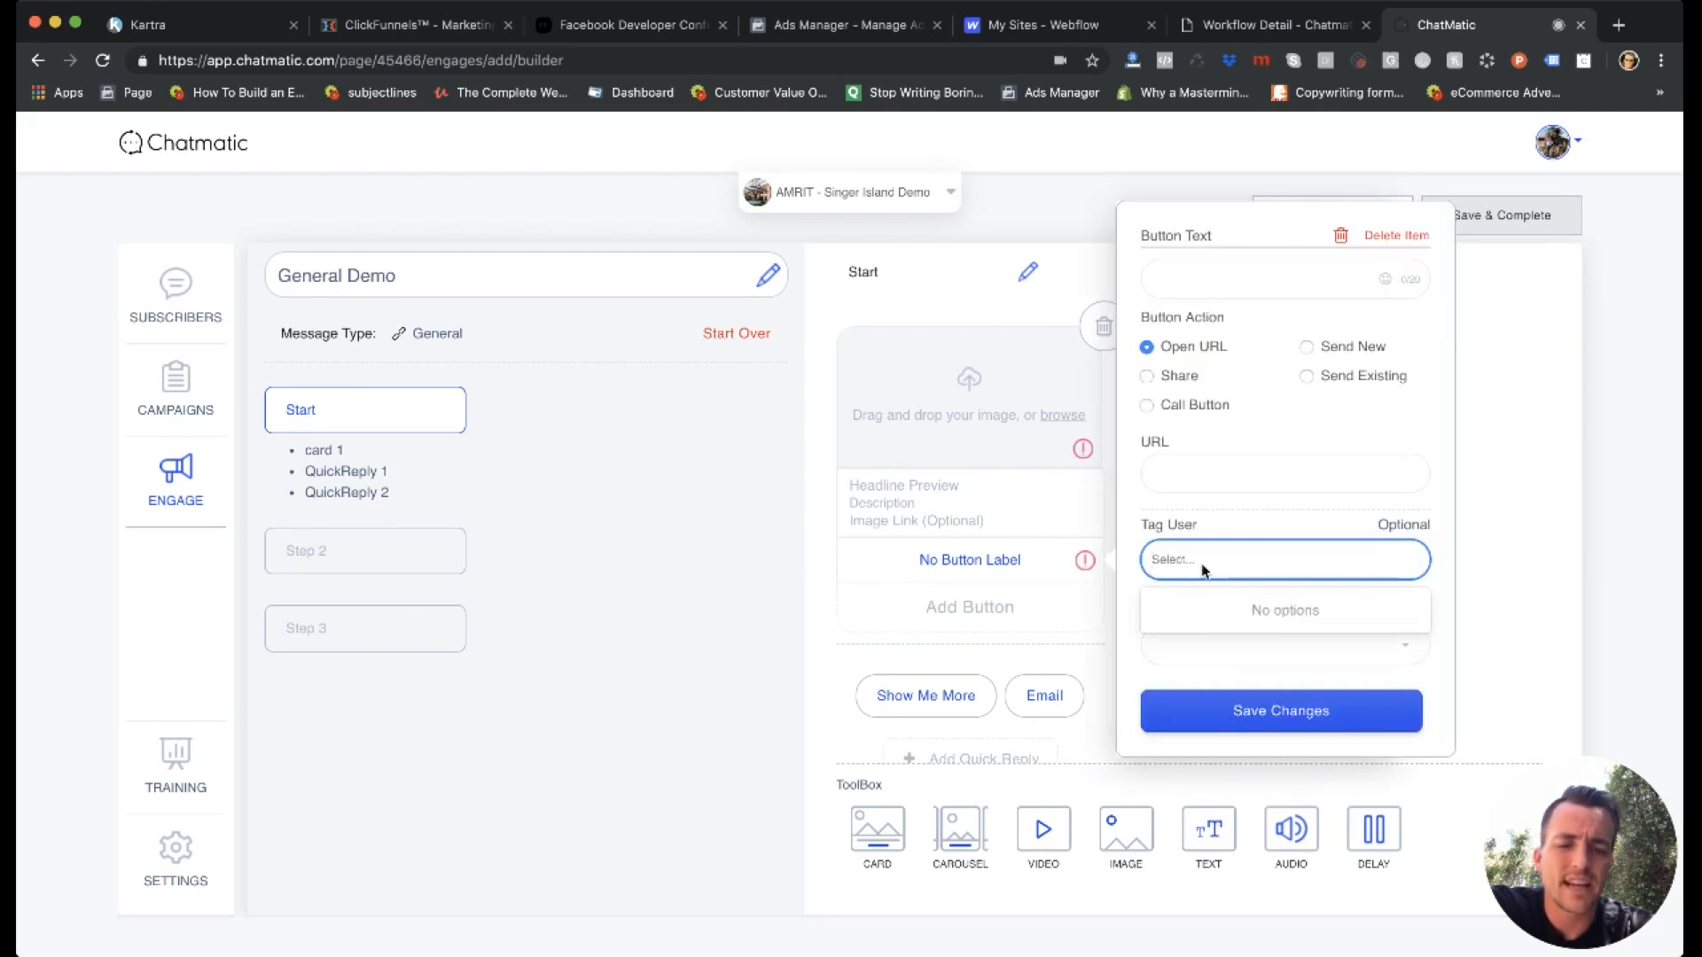
click(1353, 515)
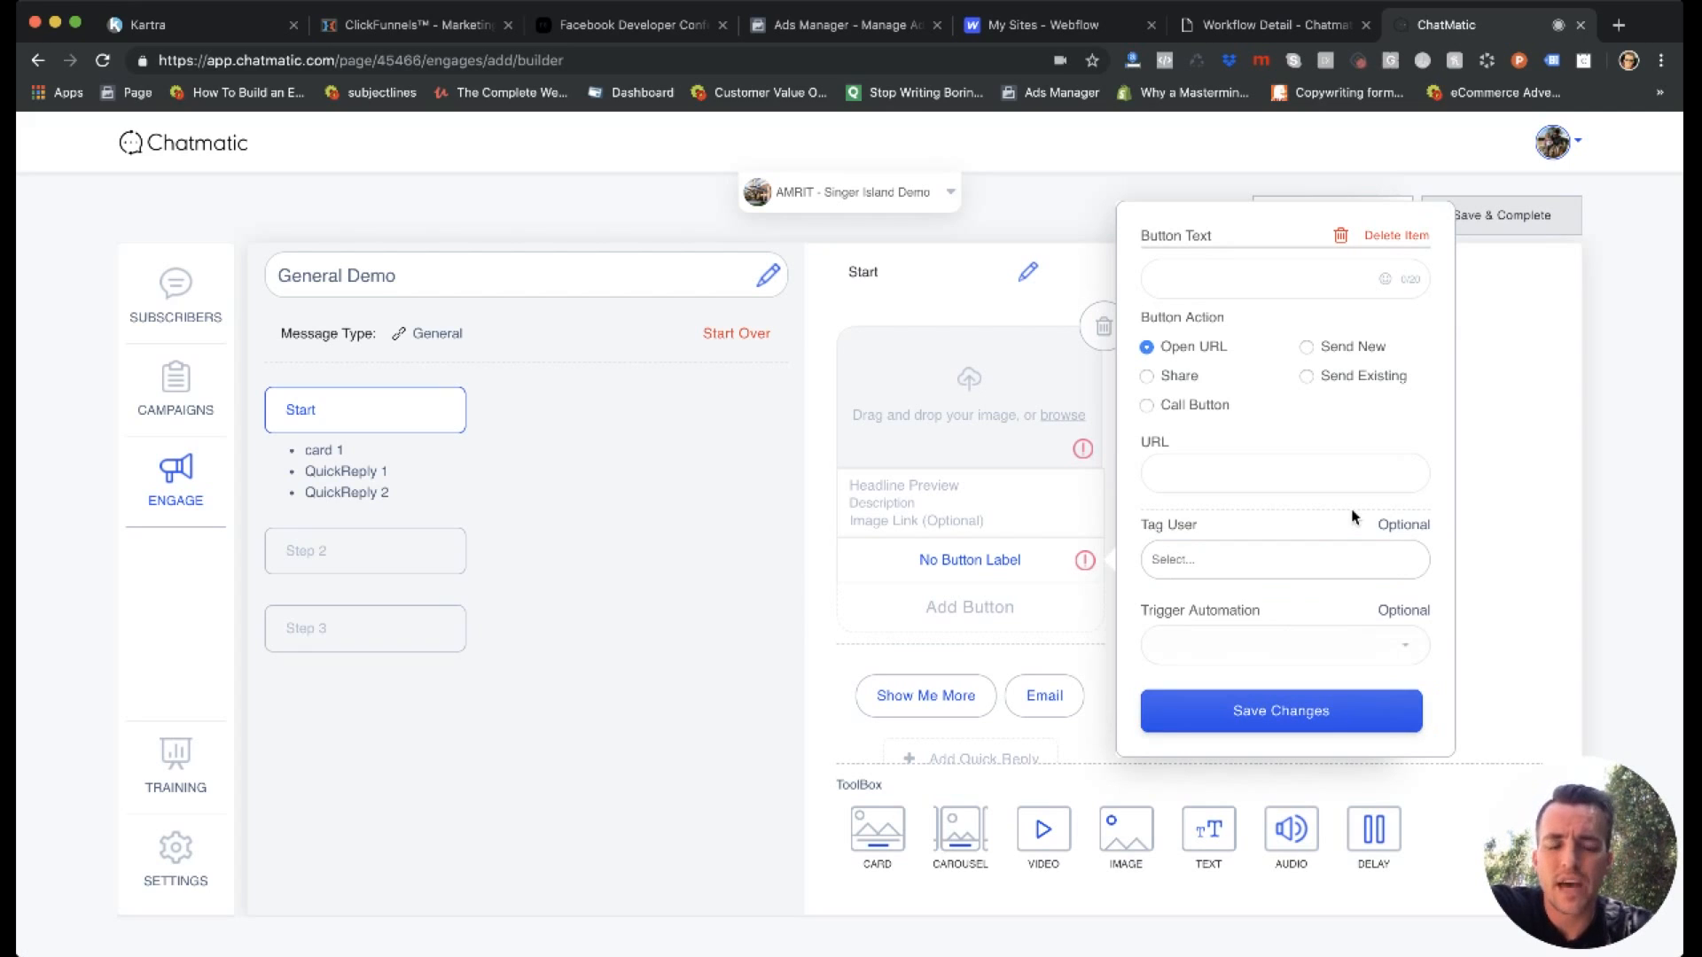
click(1387, 238)
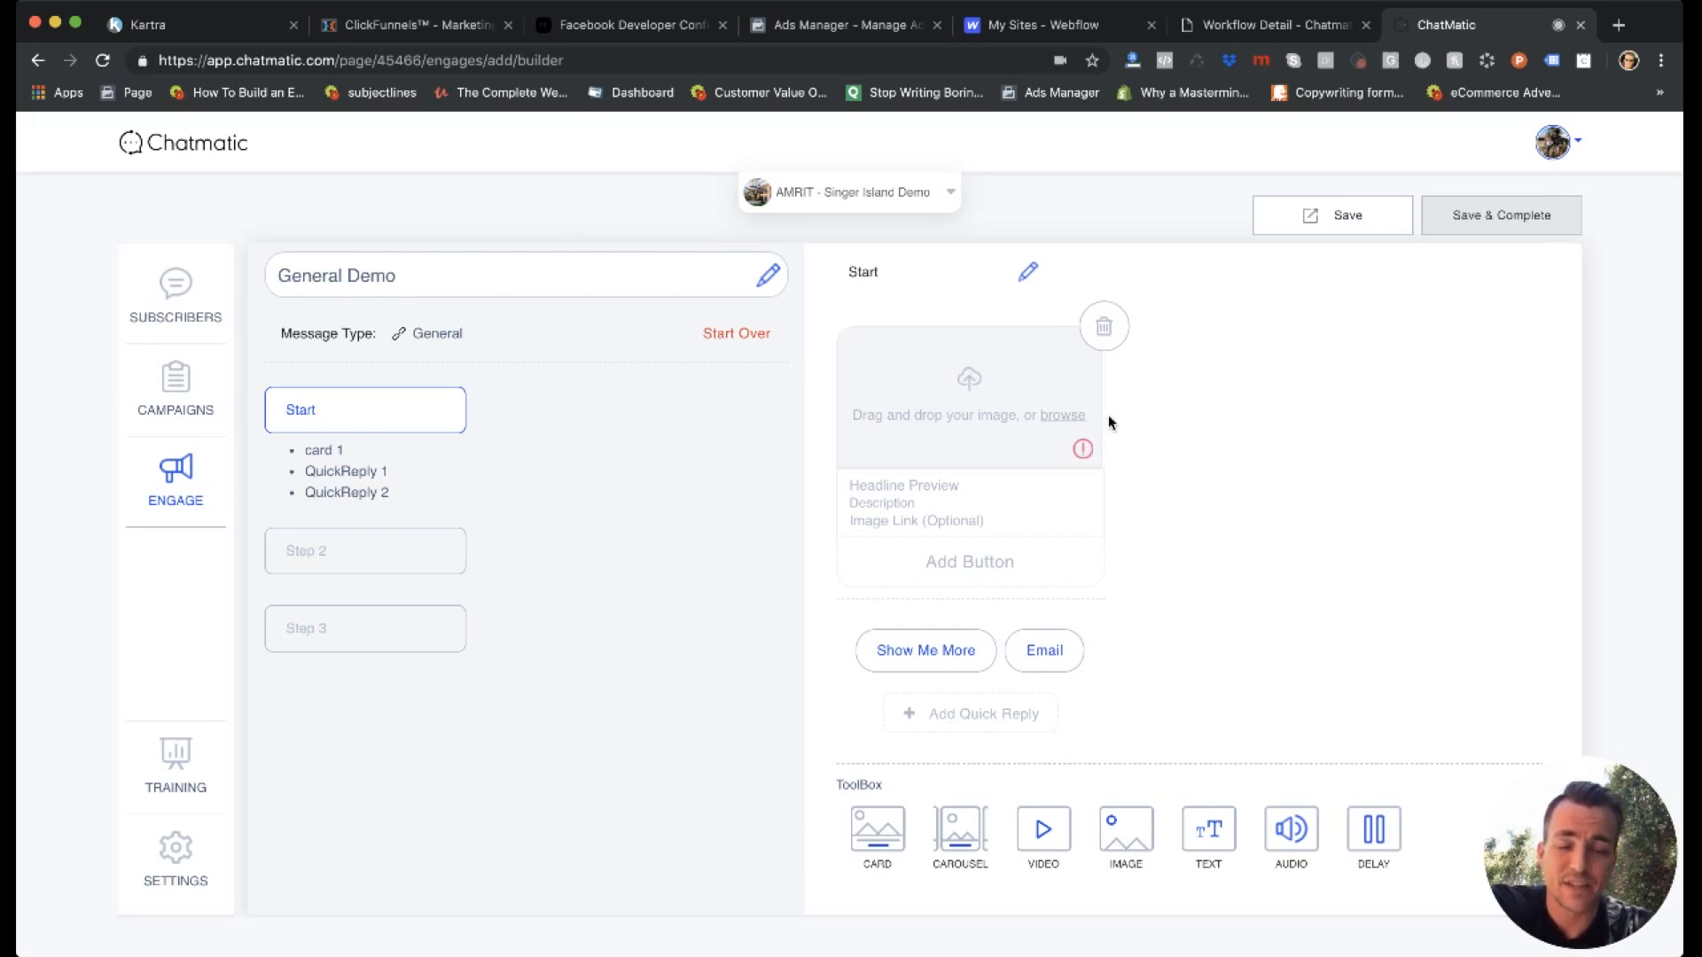
Start a new campaign of the M.me Links type.
click(178, 382)
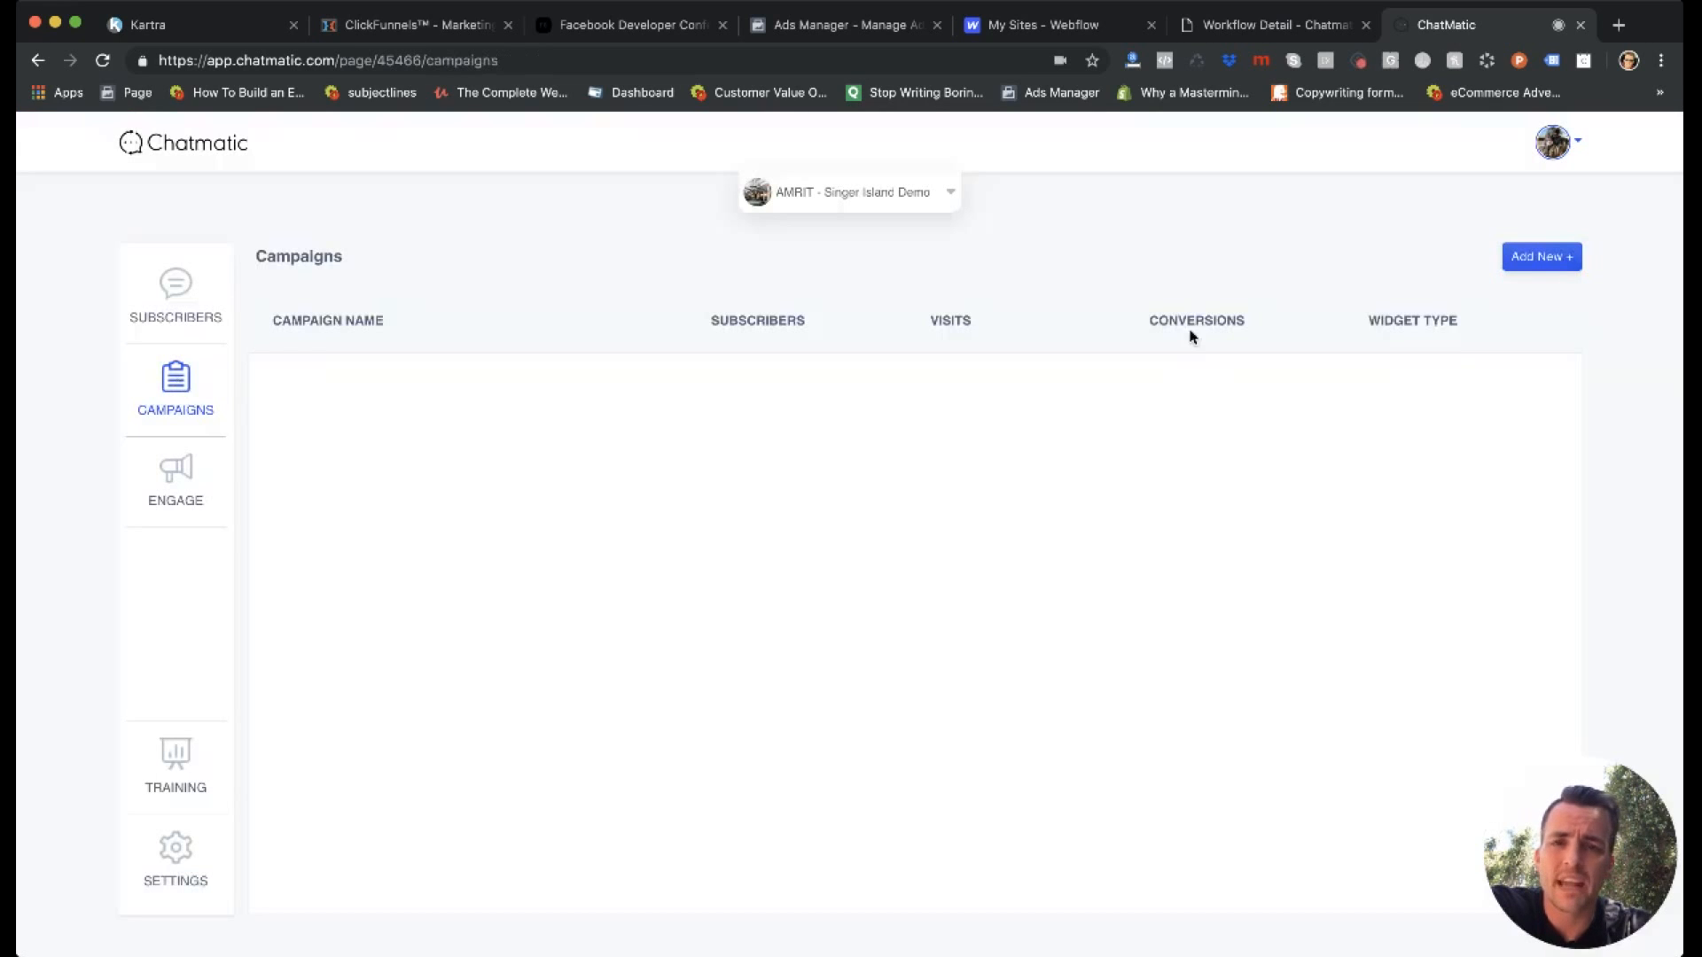
click(1512, 266)
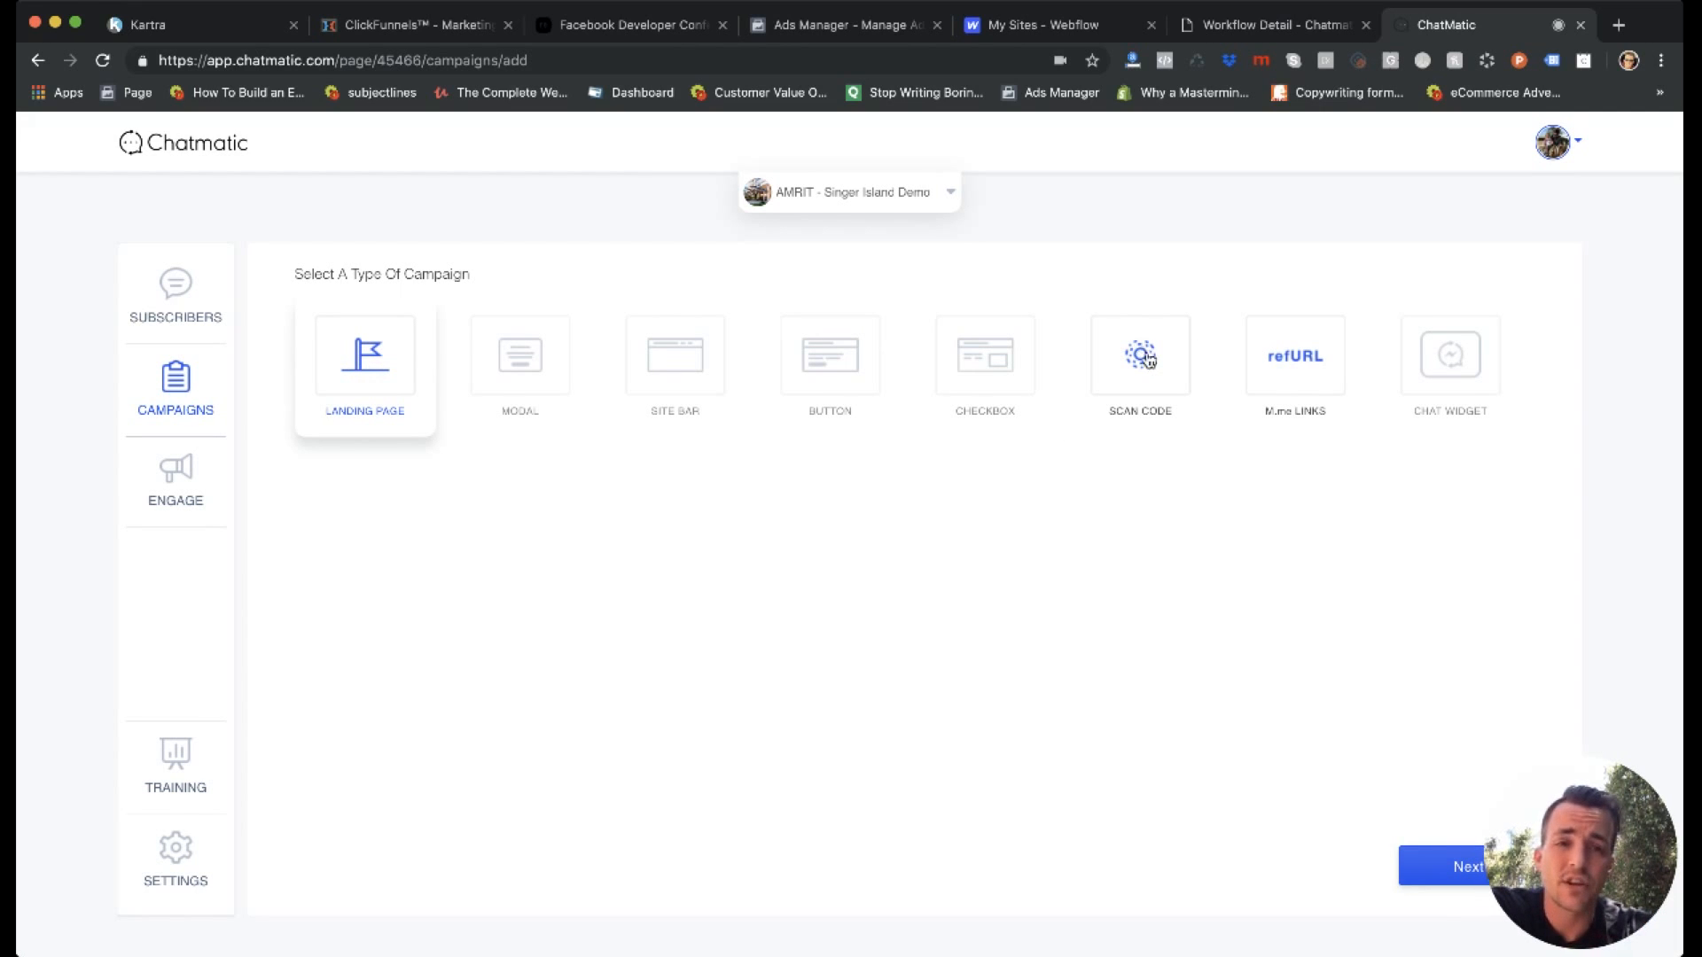
click(1296, 356)
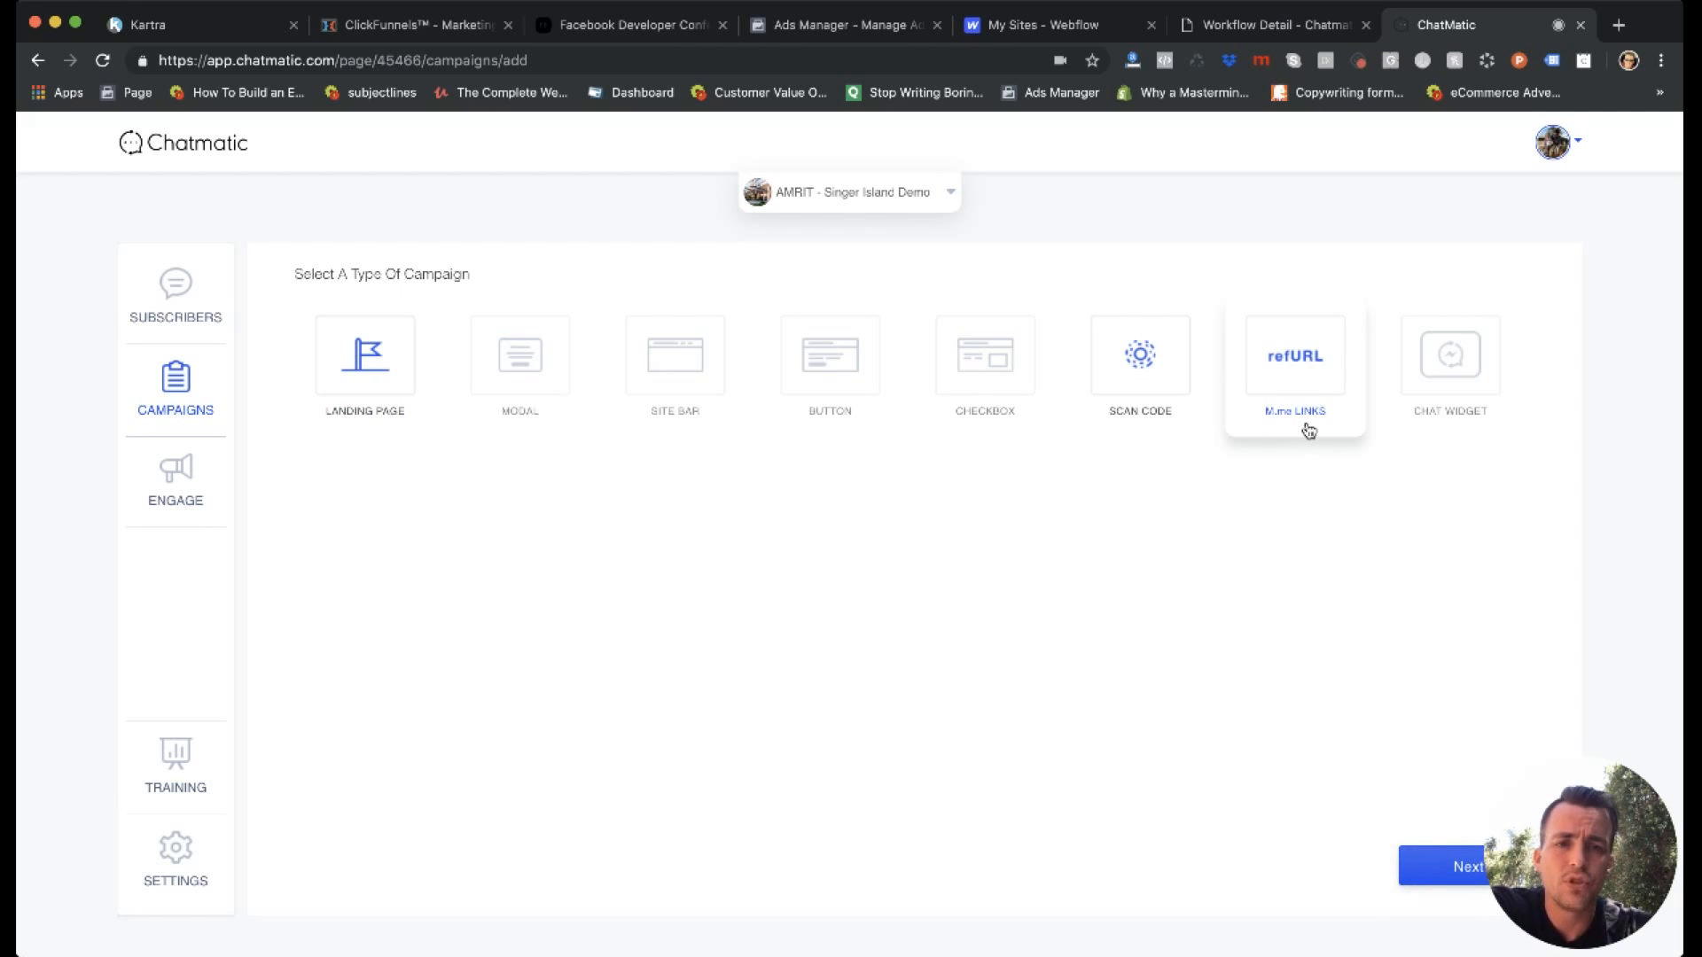
click(1434, 876)
Name the campaign 123123 and choose to create a new message for it in the message builder.
click(454, 428)
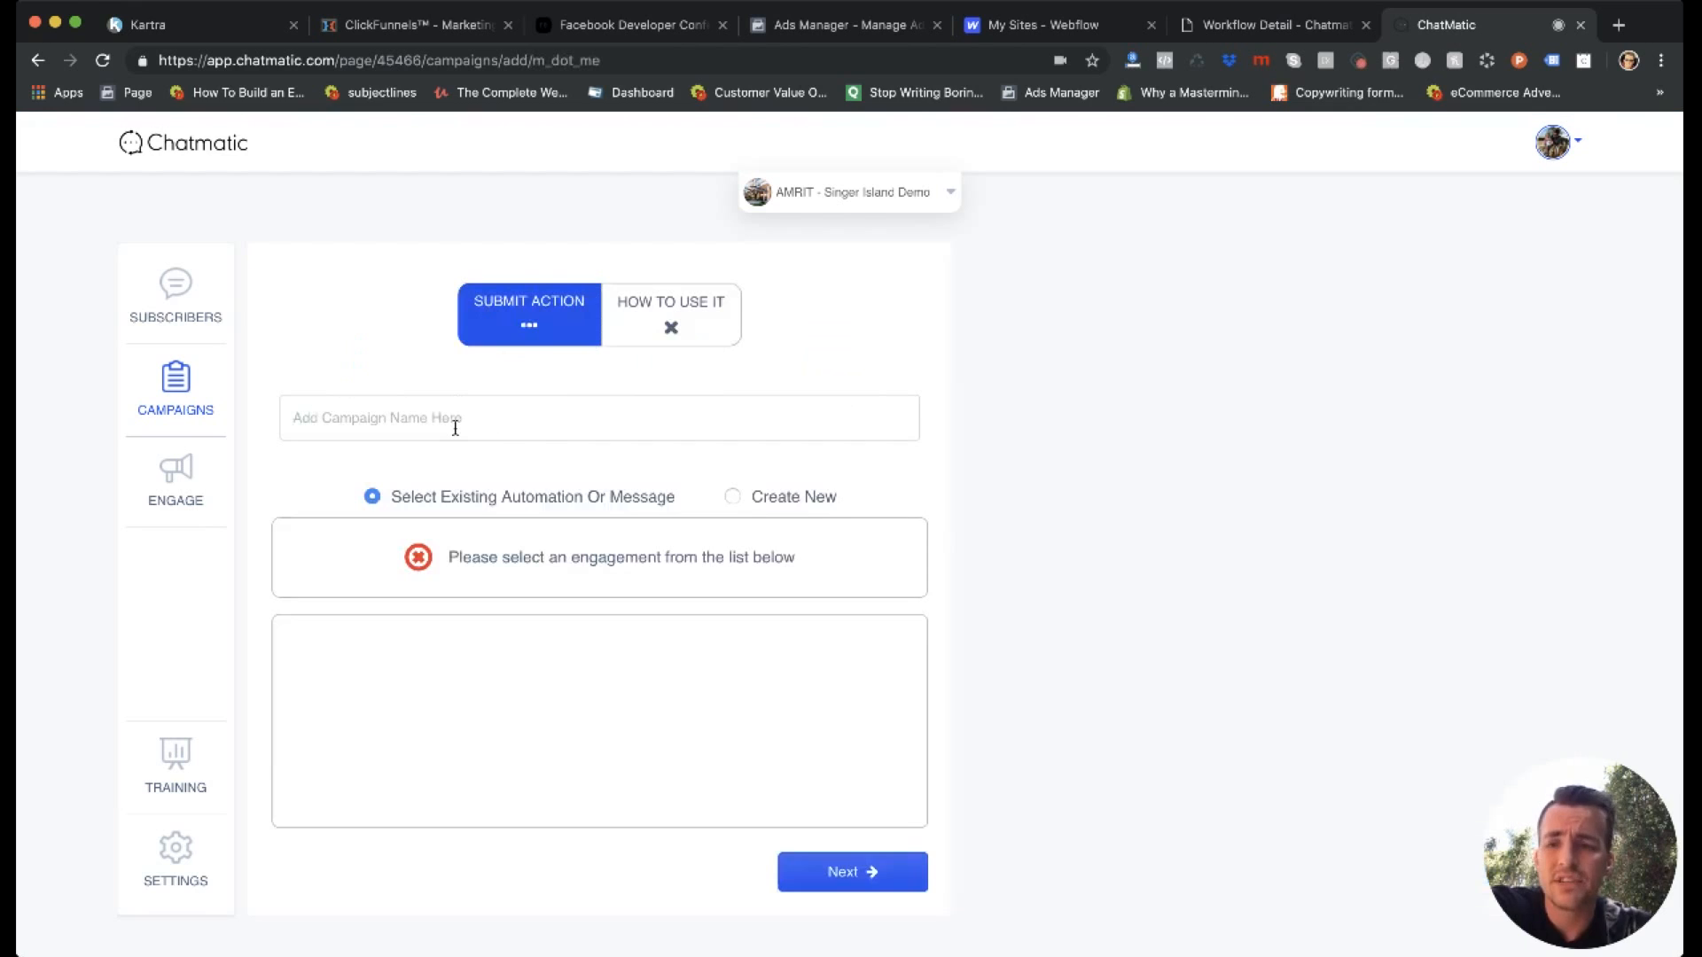
text(123123)
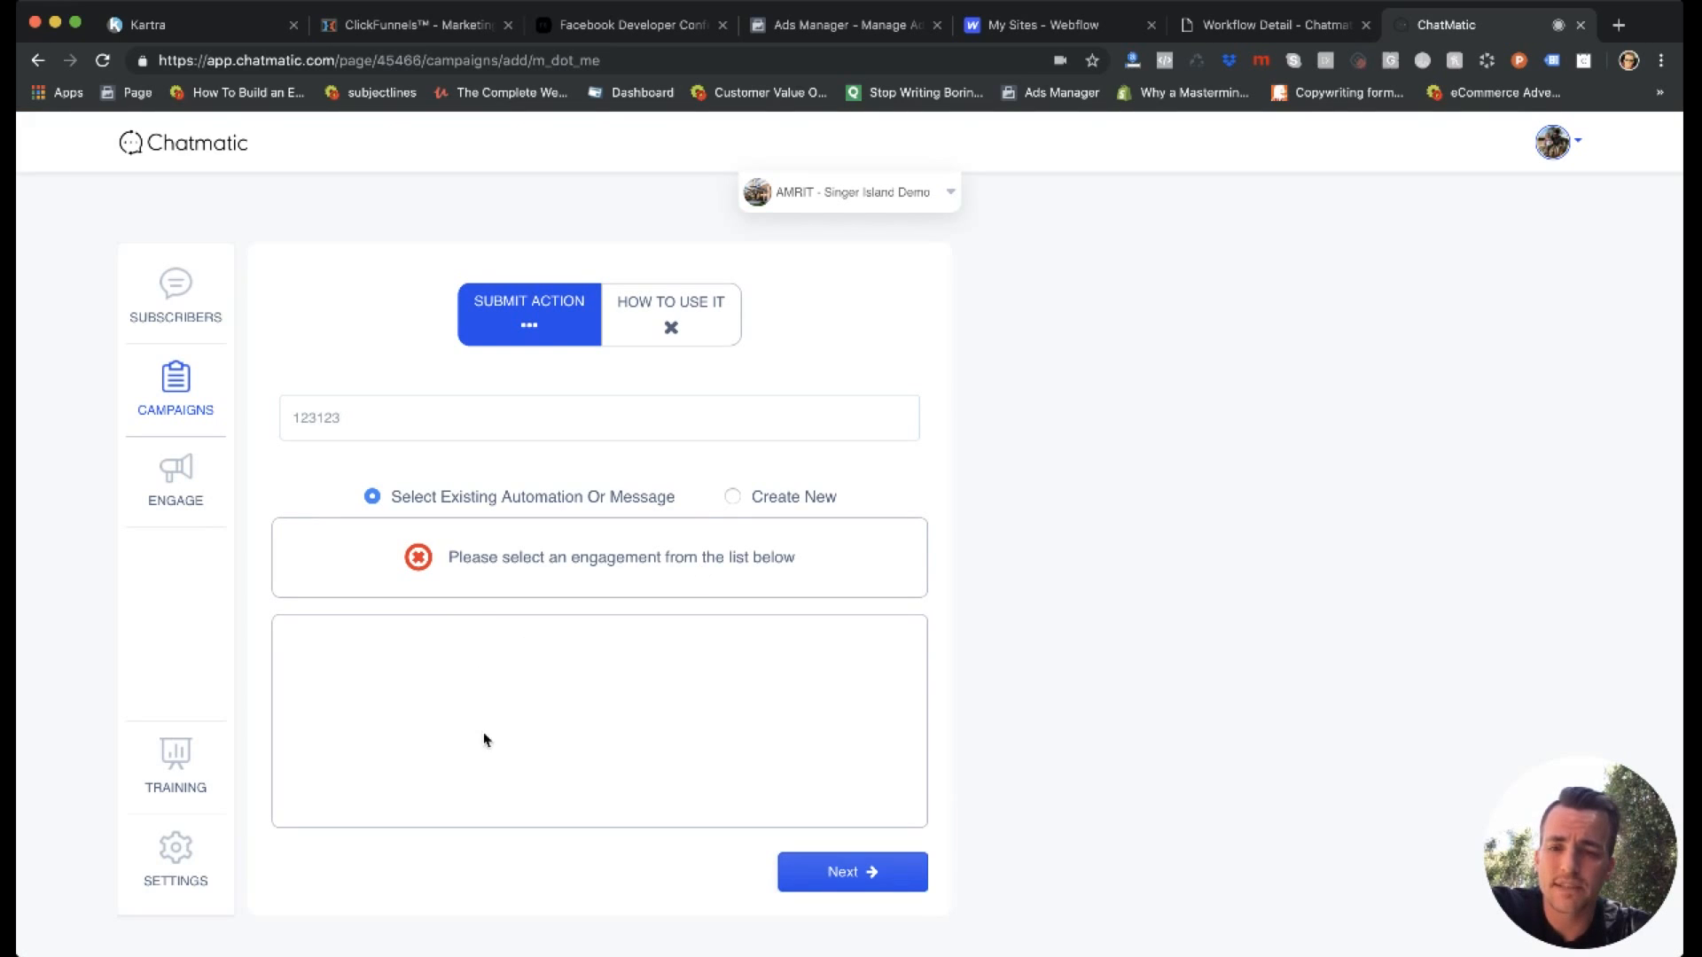
click(733, 498)
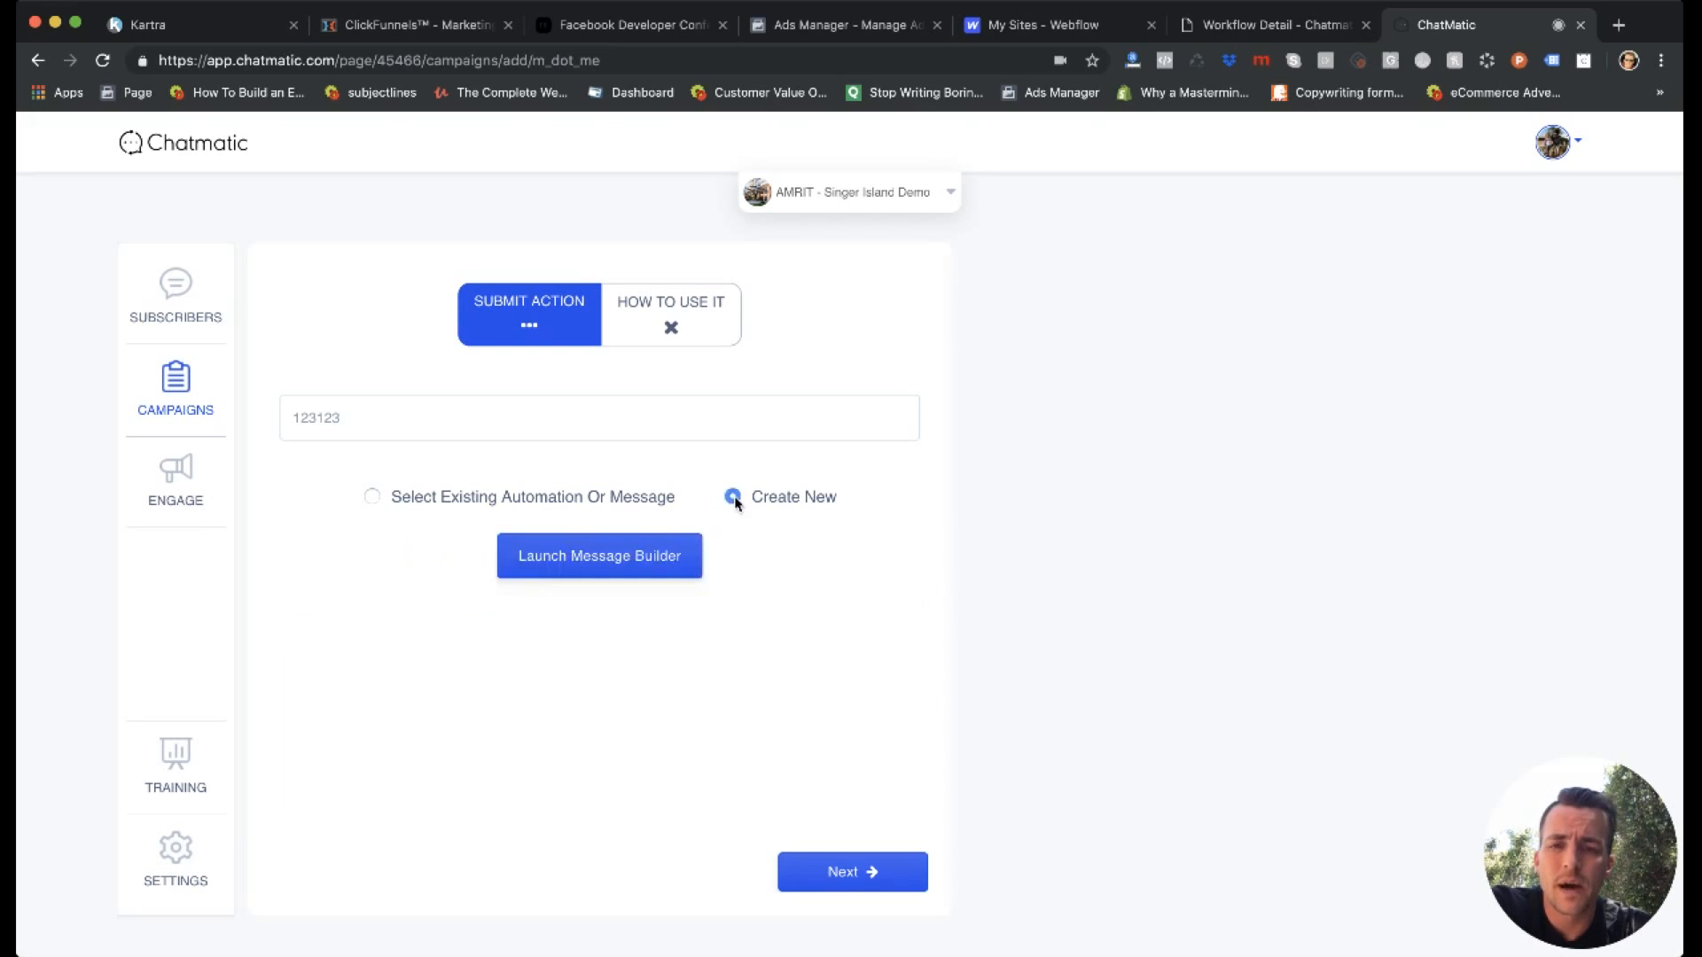
click(627, 563)
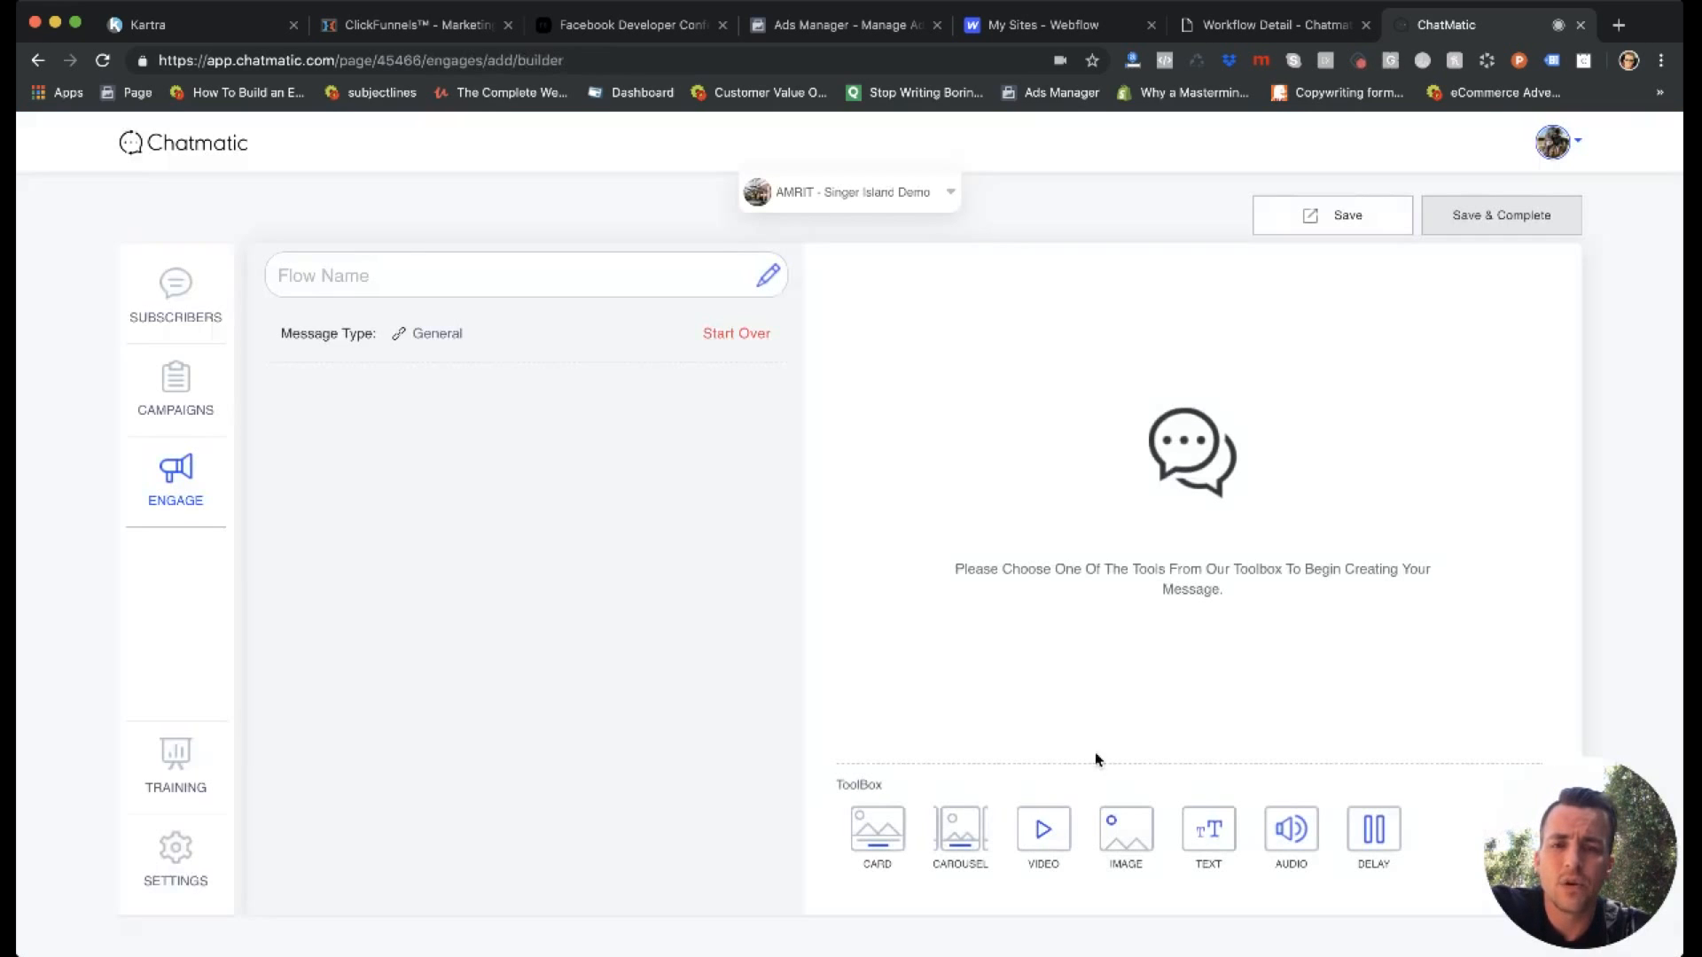
Add a text message reading "Wow thanks!" to the new flow and try to save and complete it.
click(1208, 828)
click(959, 351)
text(Wow thanks!)
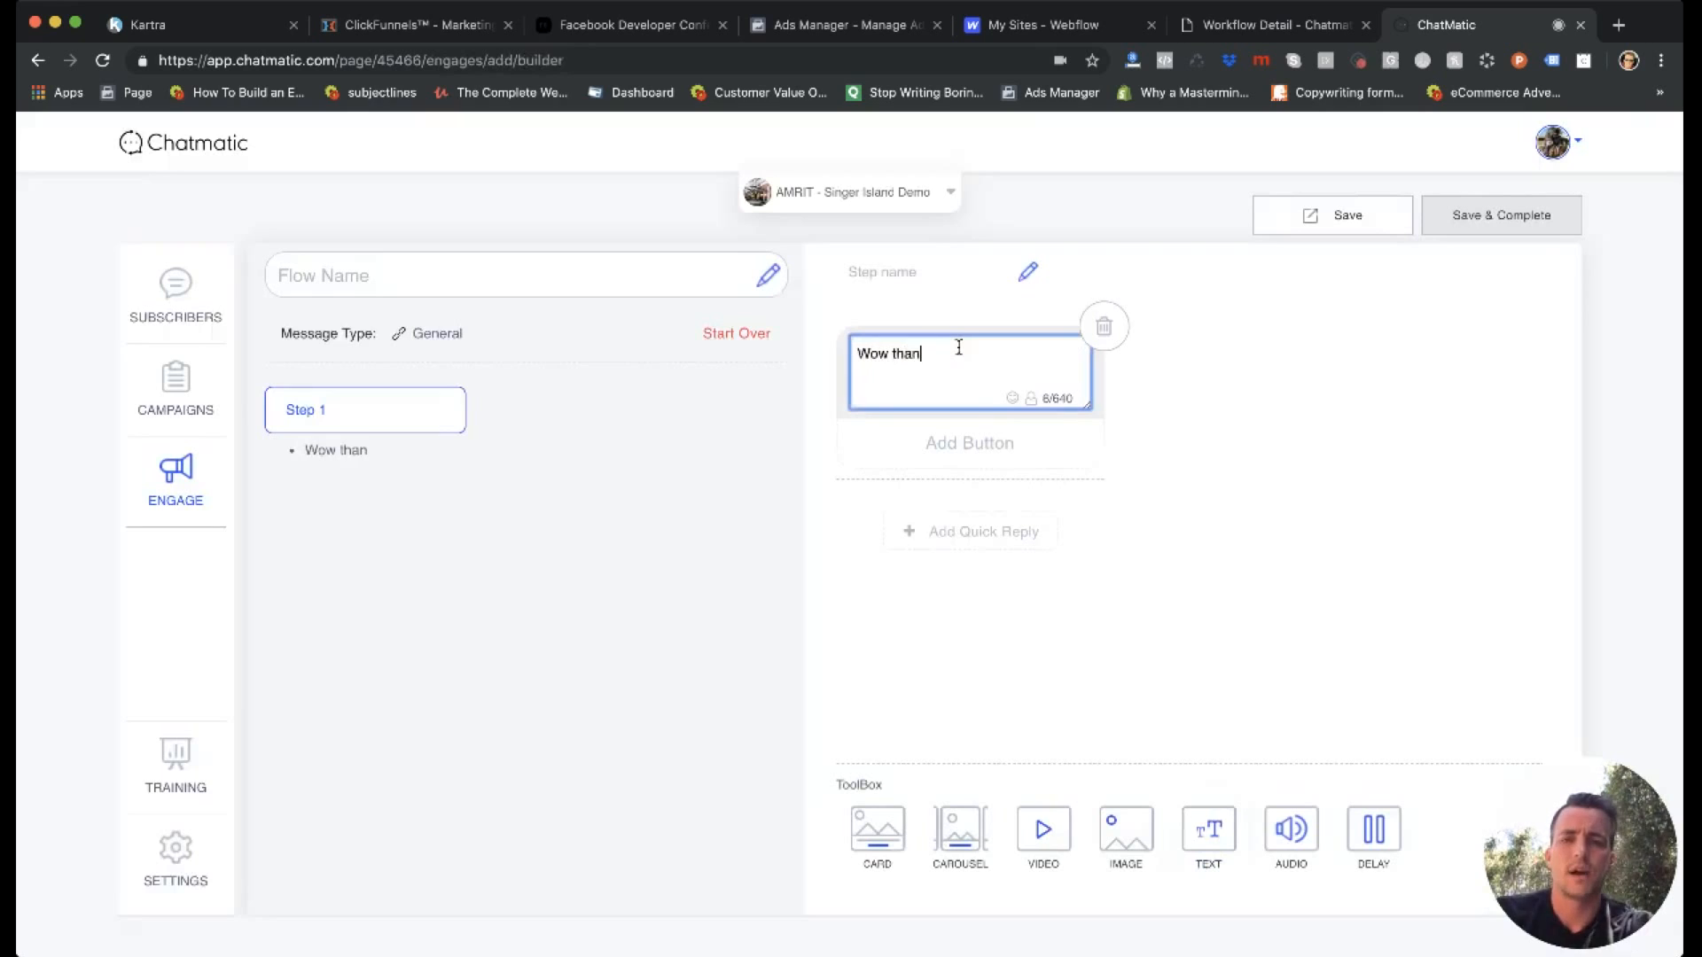
click(1489, 219)
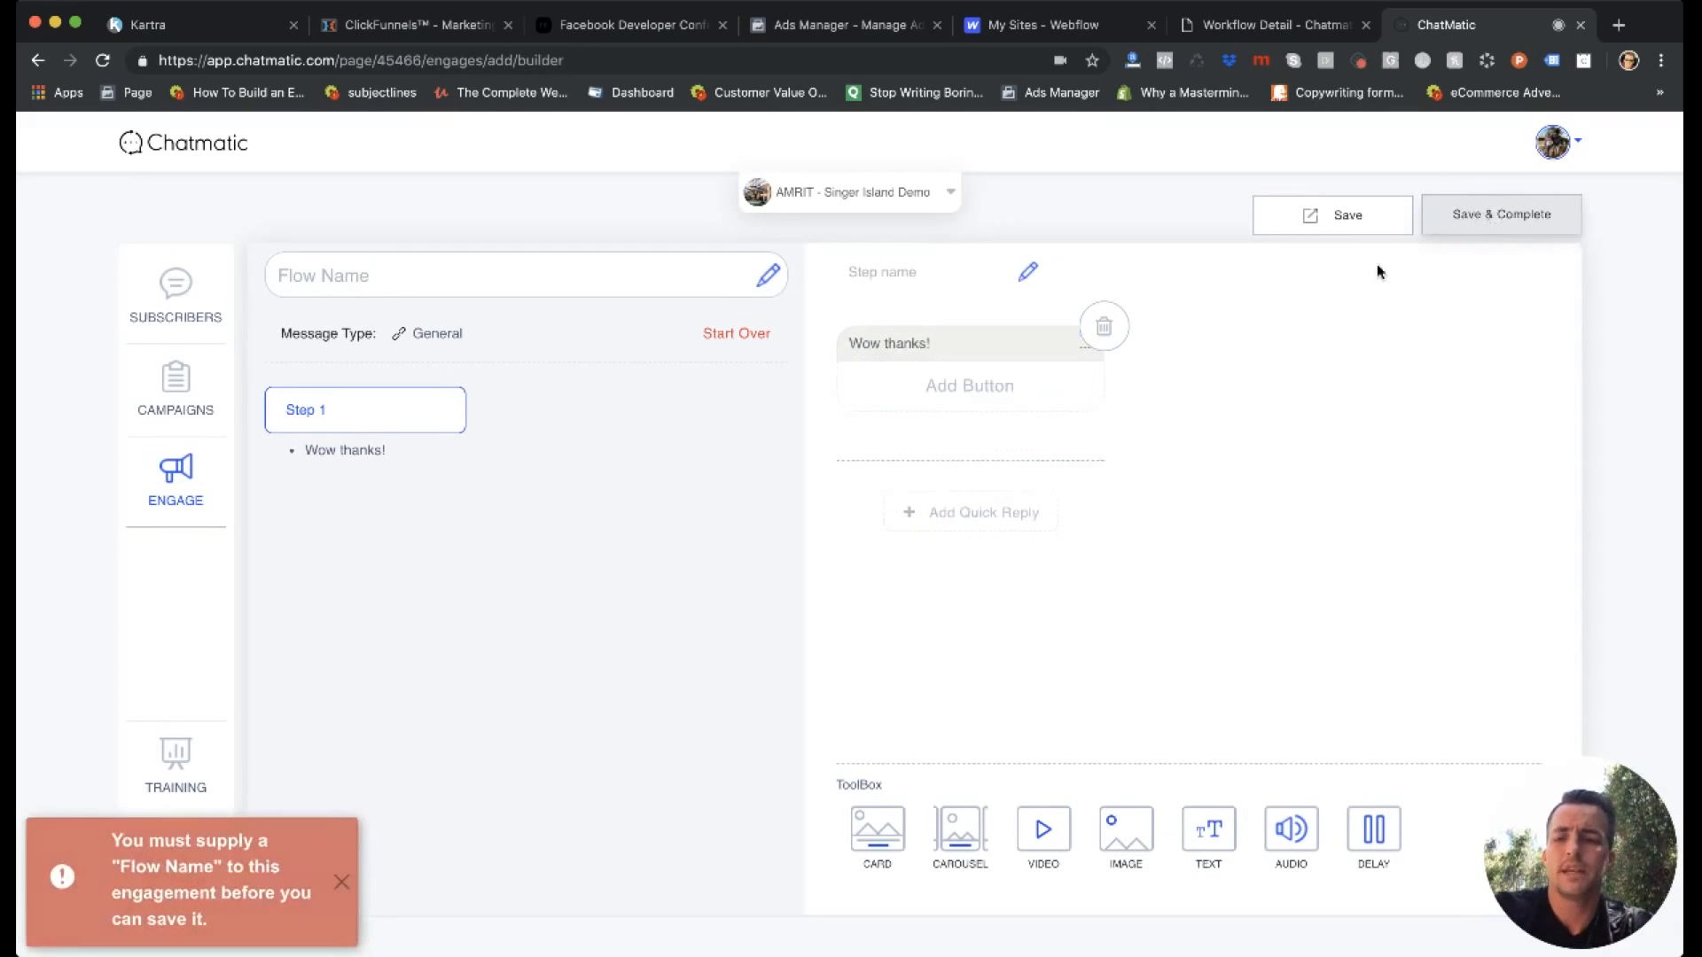
Name the flow "wow thanks", save and complete it, and return to the campaign being created.
click(354, 273)
text(wow thanks)
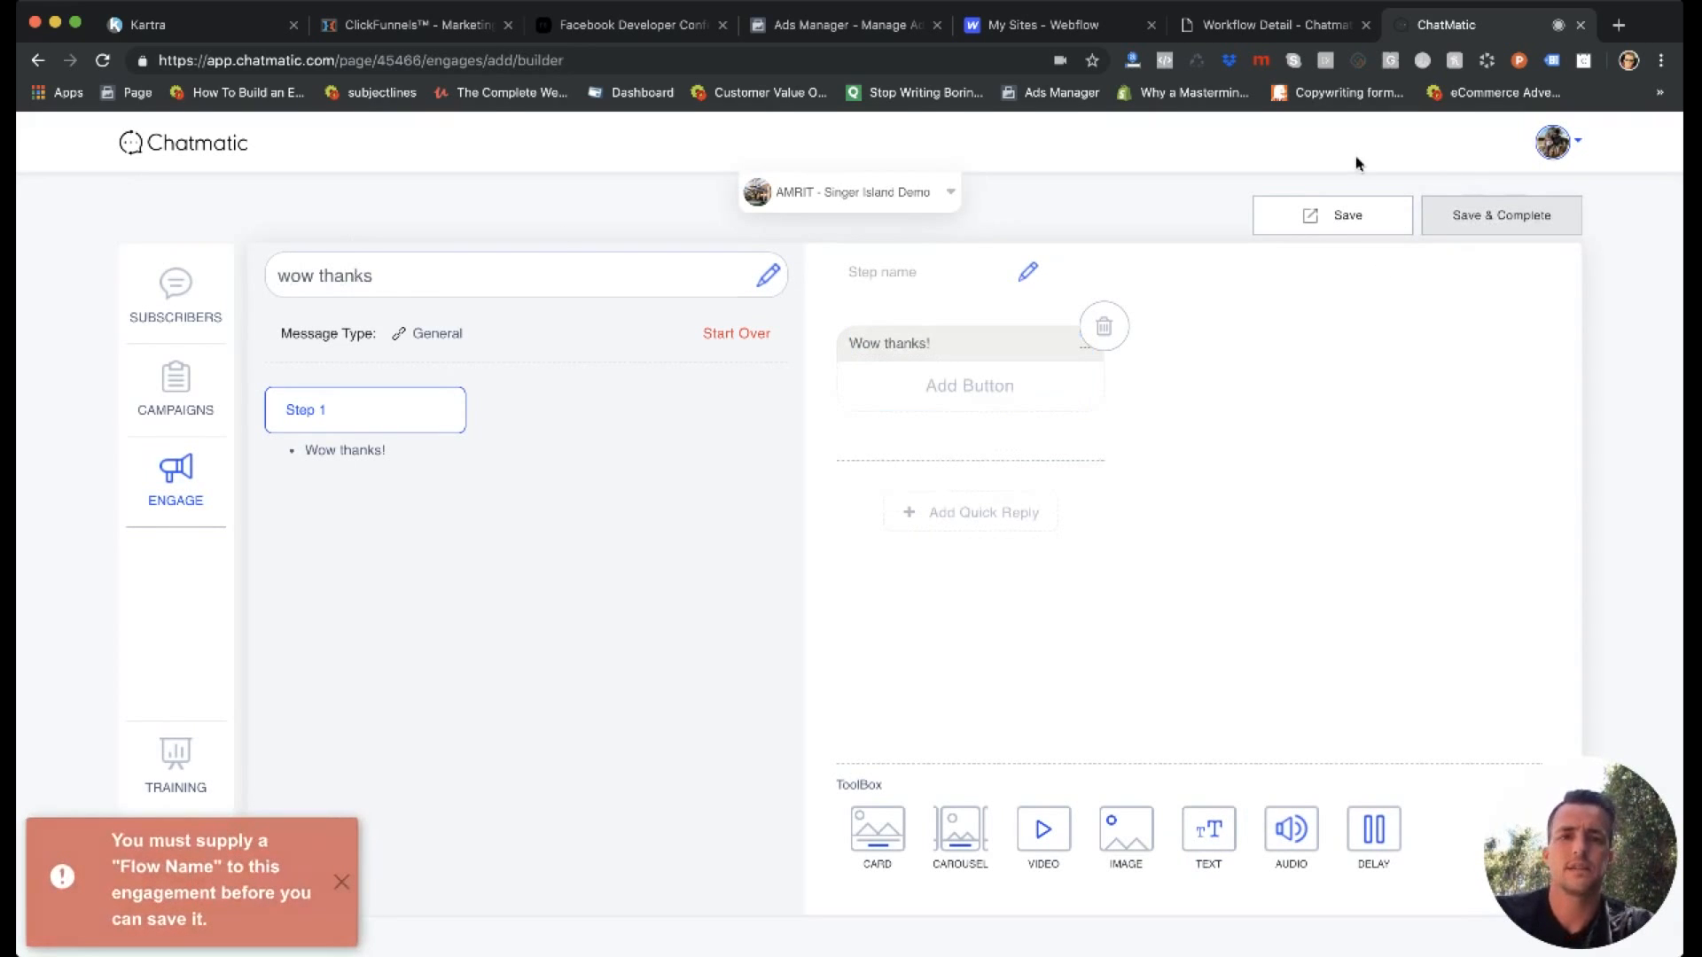
click(1473, 216)
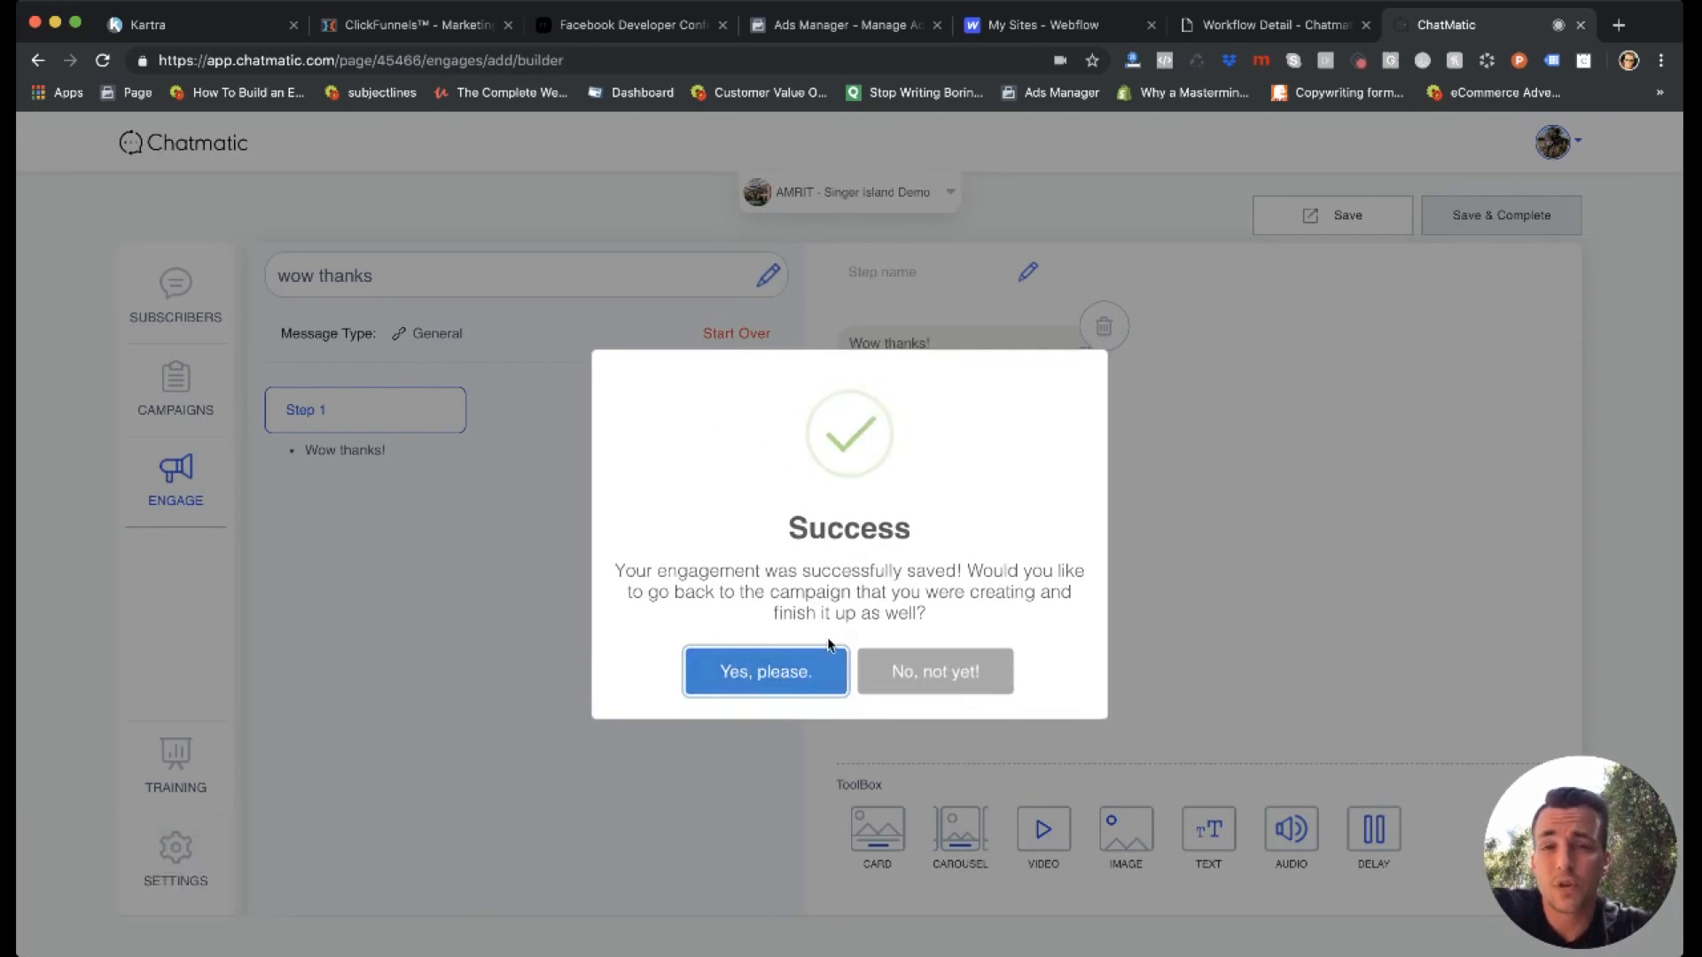
click(767, 678)
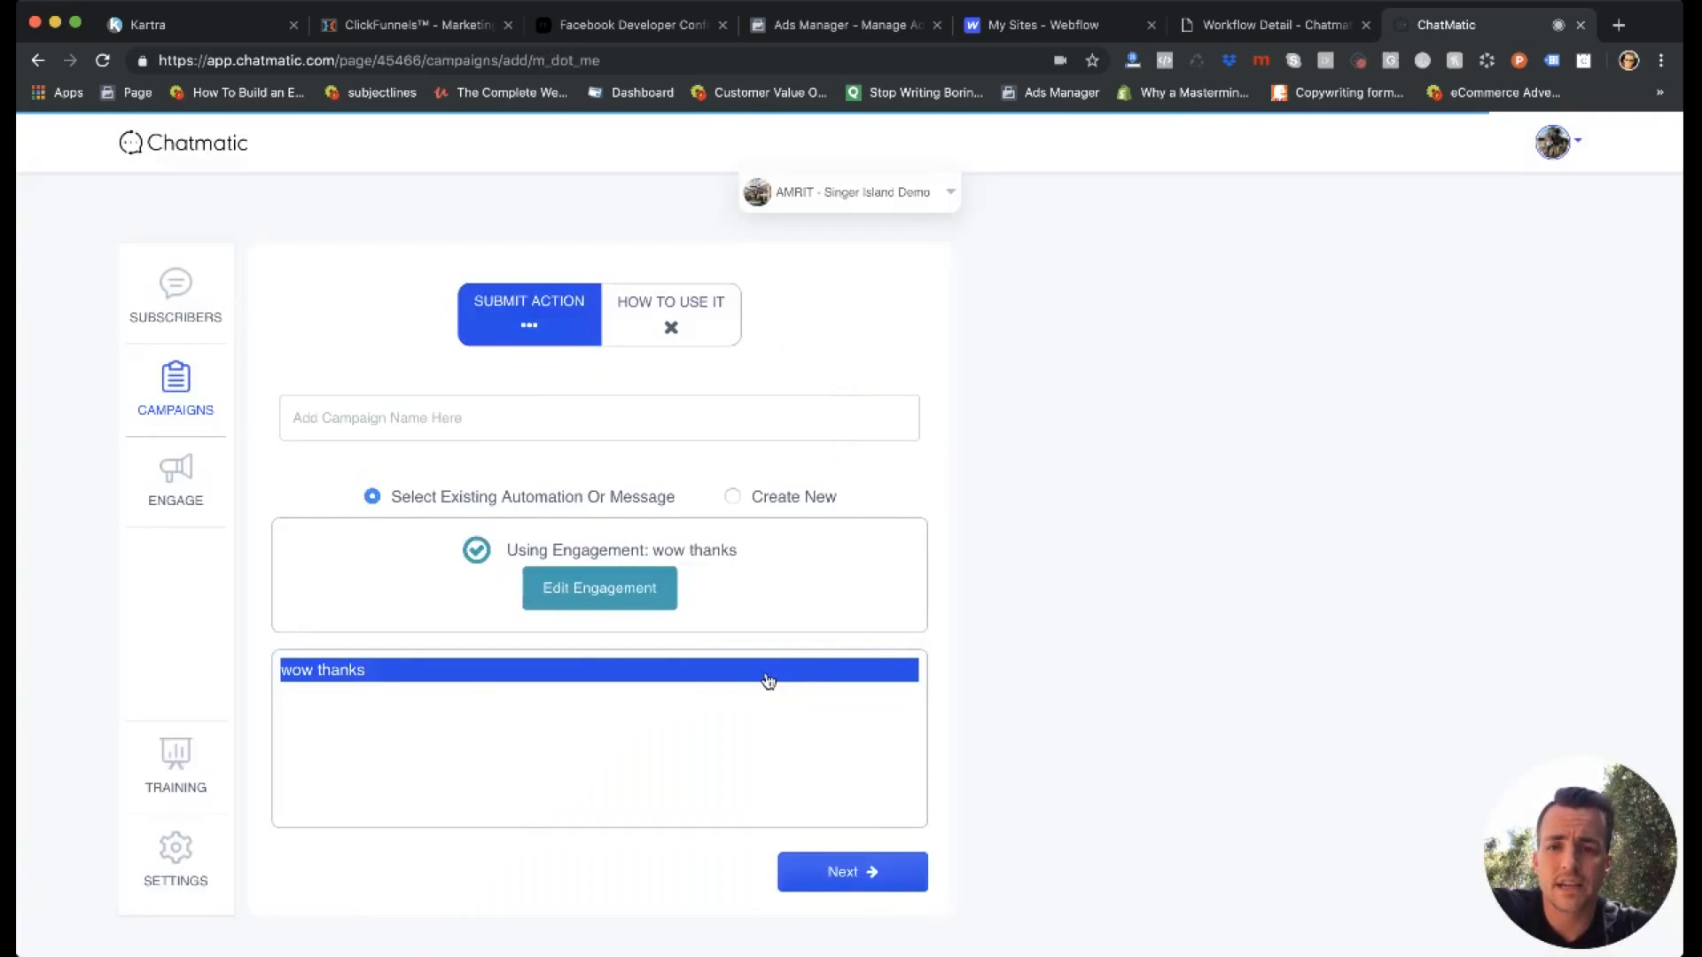
Name the campaign "Random" and continue with the "wow thanks" engagement to the link setup.
click(401, 422)
text(Random)
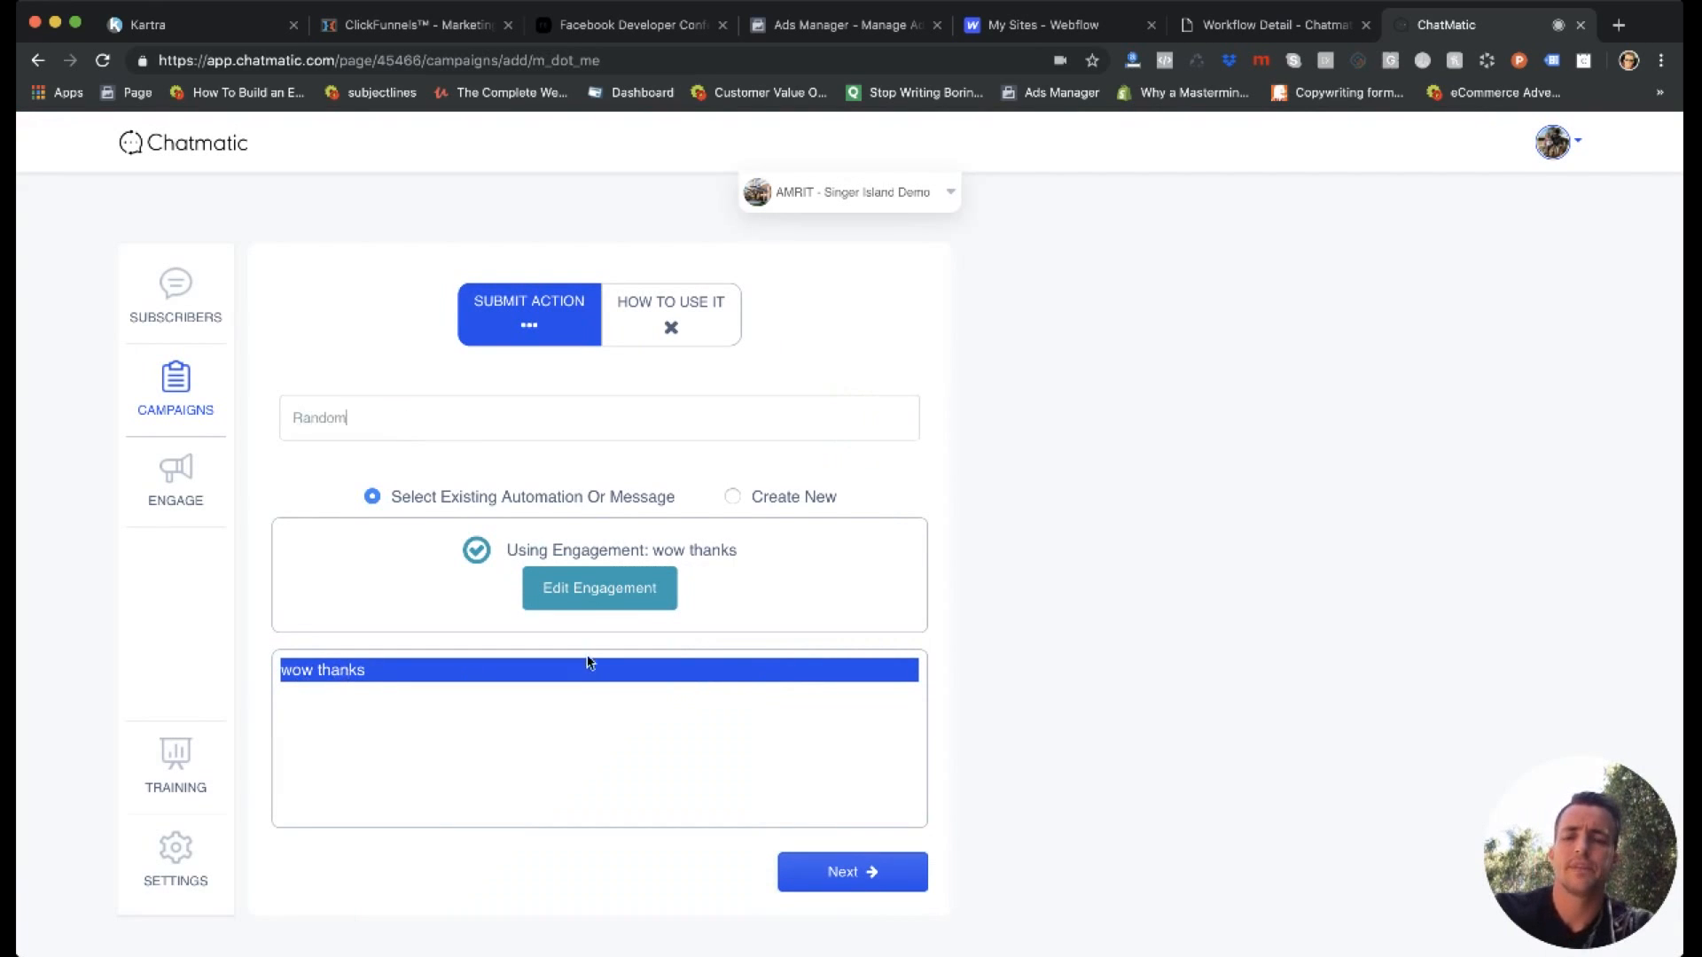
click(849, 874)
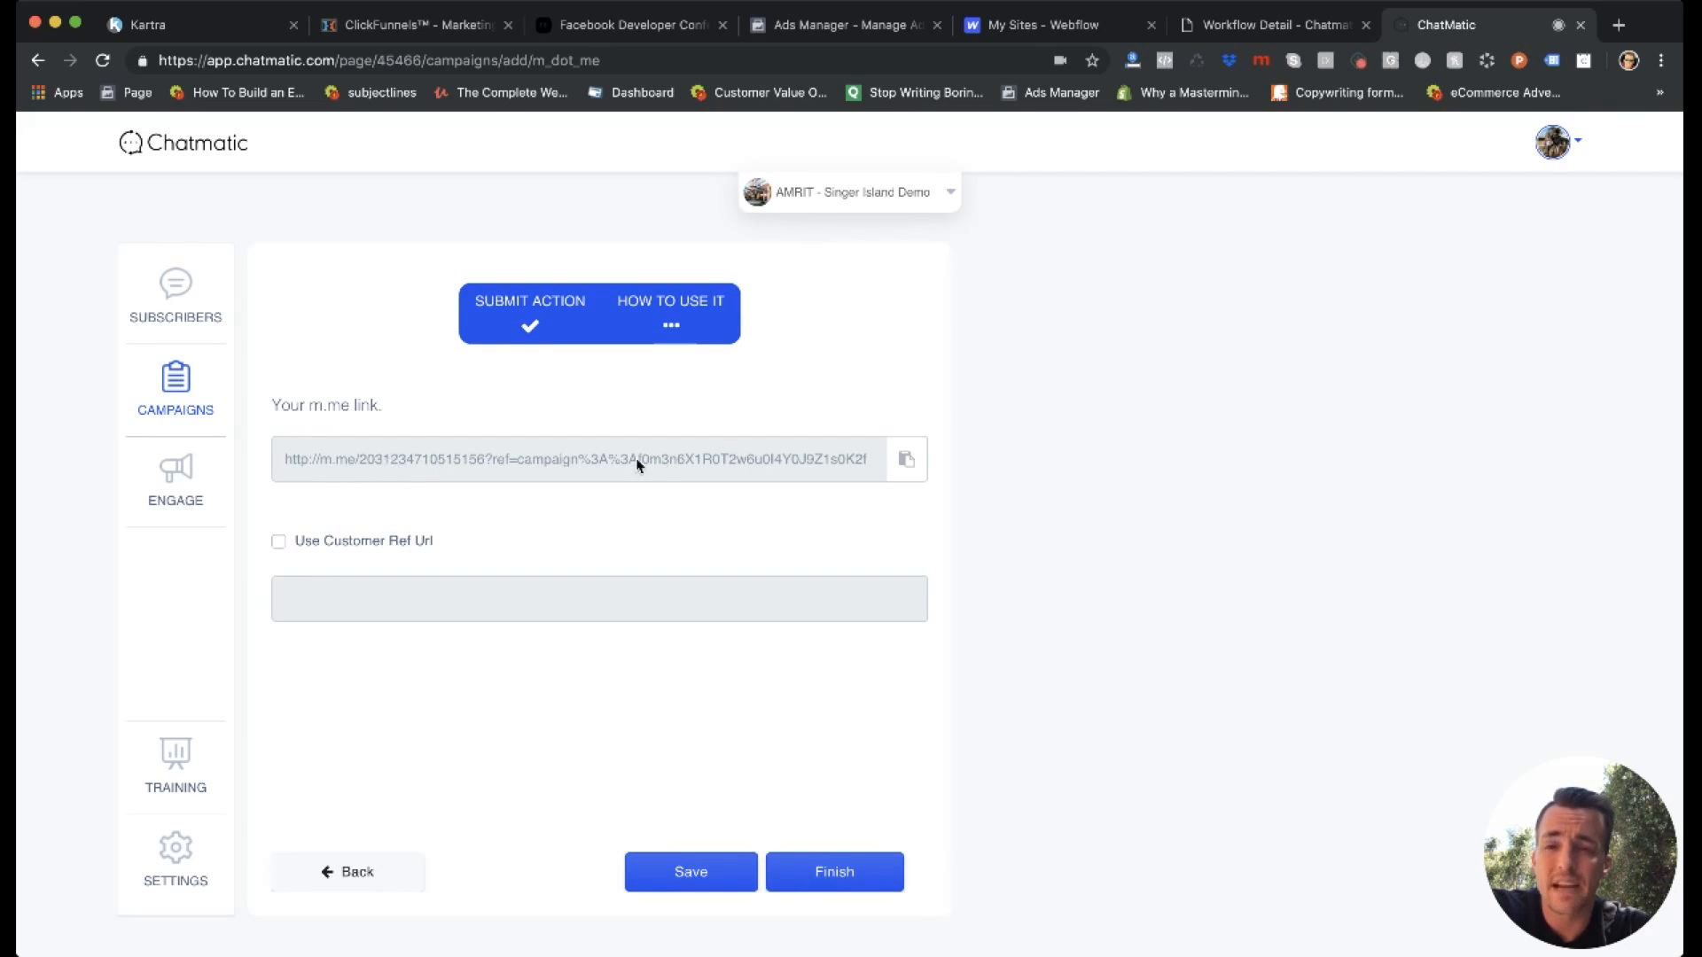
Save the m.me link with the customer ref "wowthanks", copy the link, and finish the campaign.
click(279, 543)
click(339, 593)
text(wowthanks)
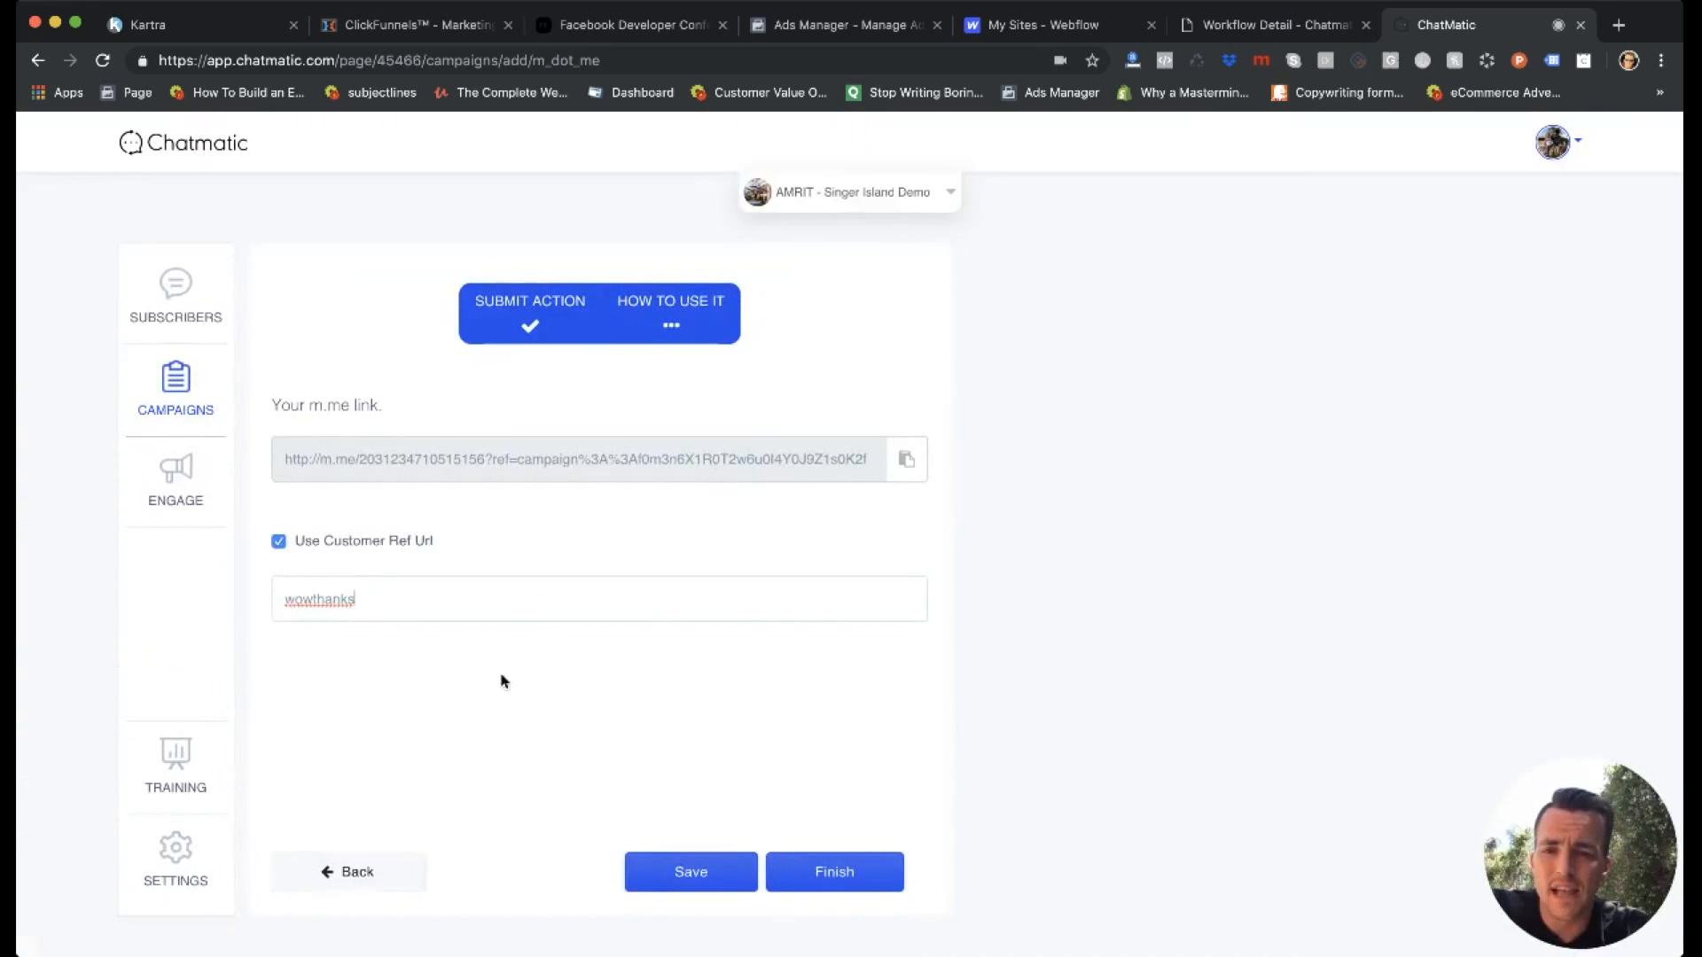
click(691, 873)
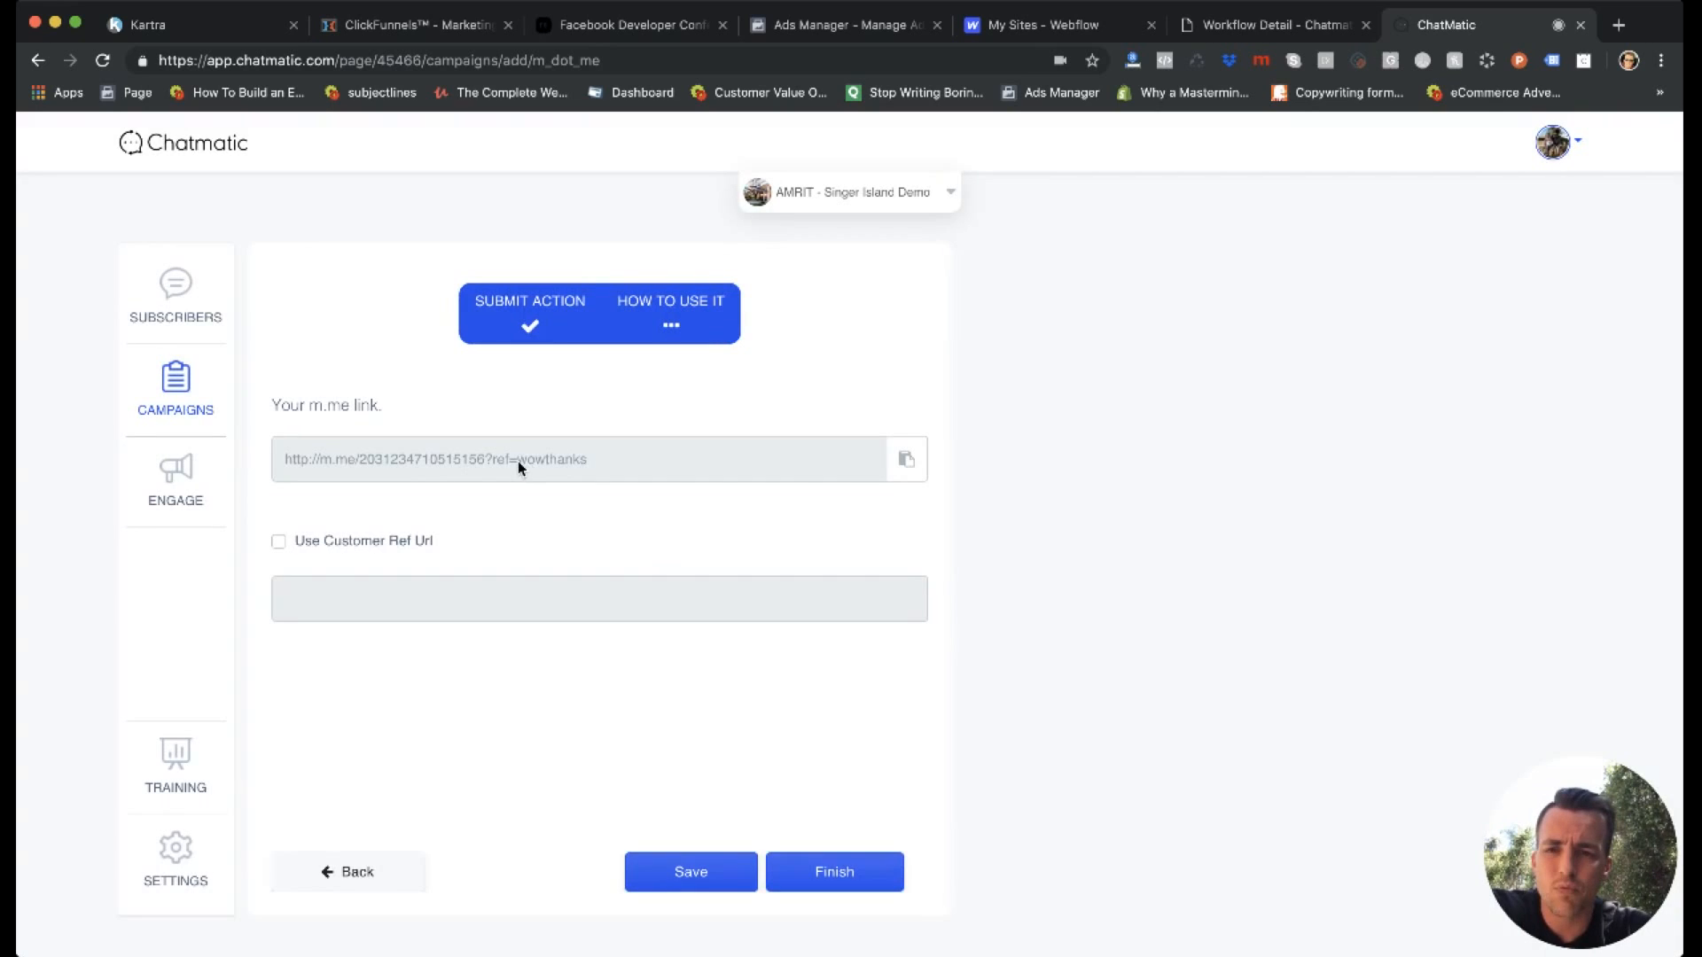
click(908, 460)
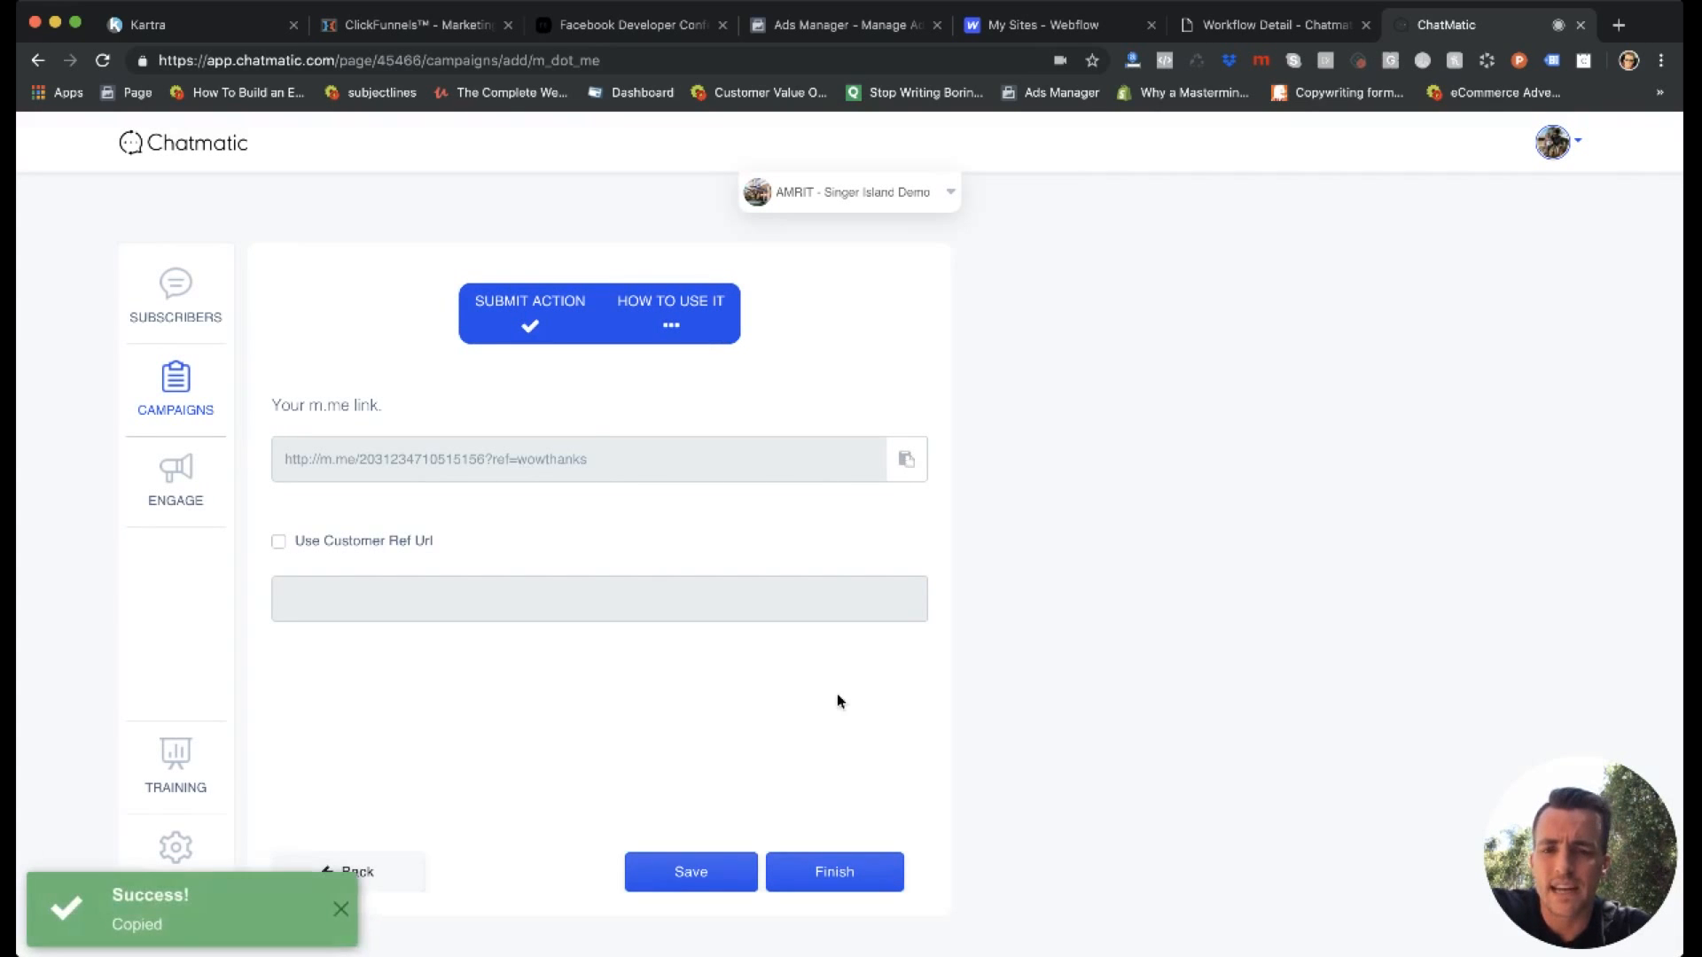
click(824, 872)
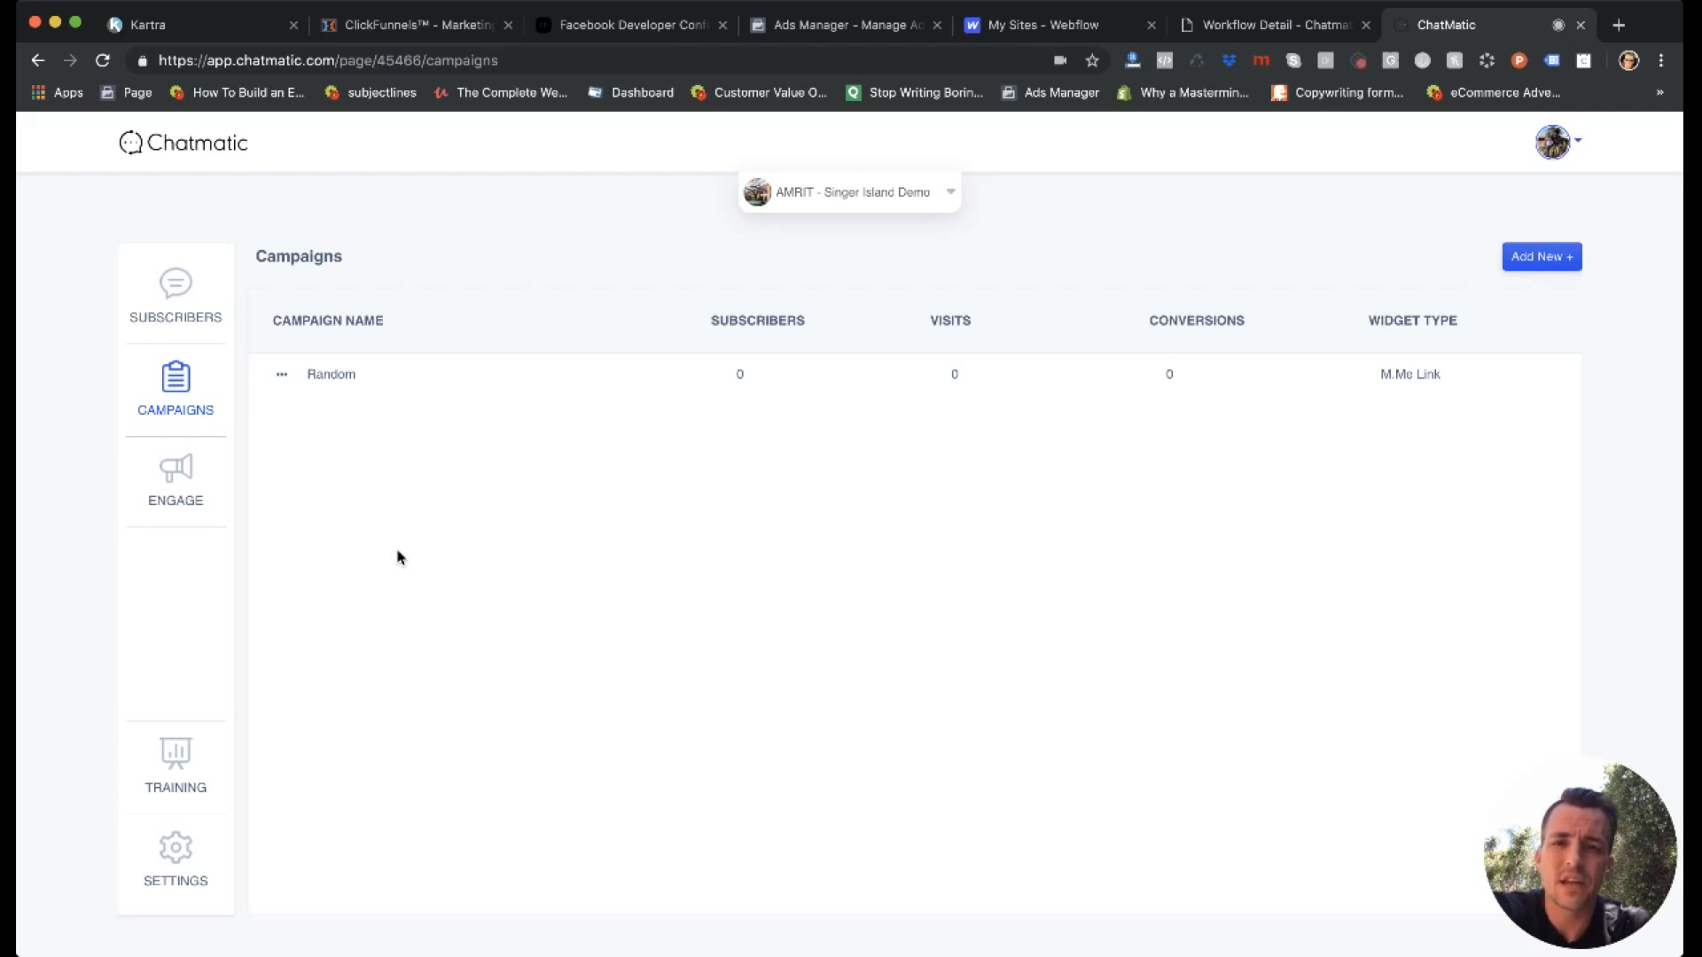
Look through the list of connected pages in the page switcher and close it again.
click(889, 205)
scroll(853, 399, down, 4)
scroll(852, 399, up, 4)
scroll(851, 397, down, 10)
scroll(849, 395, up, 10)
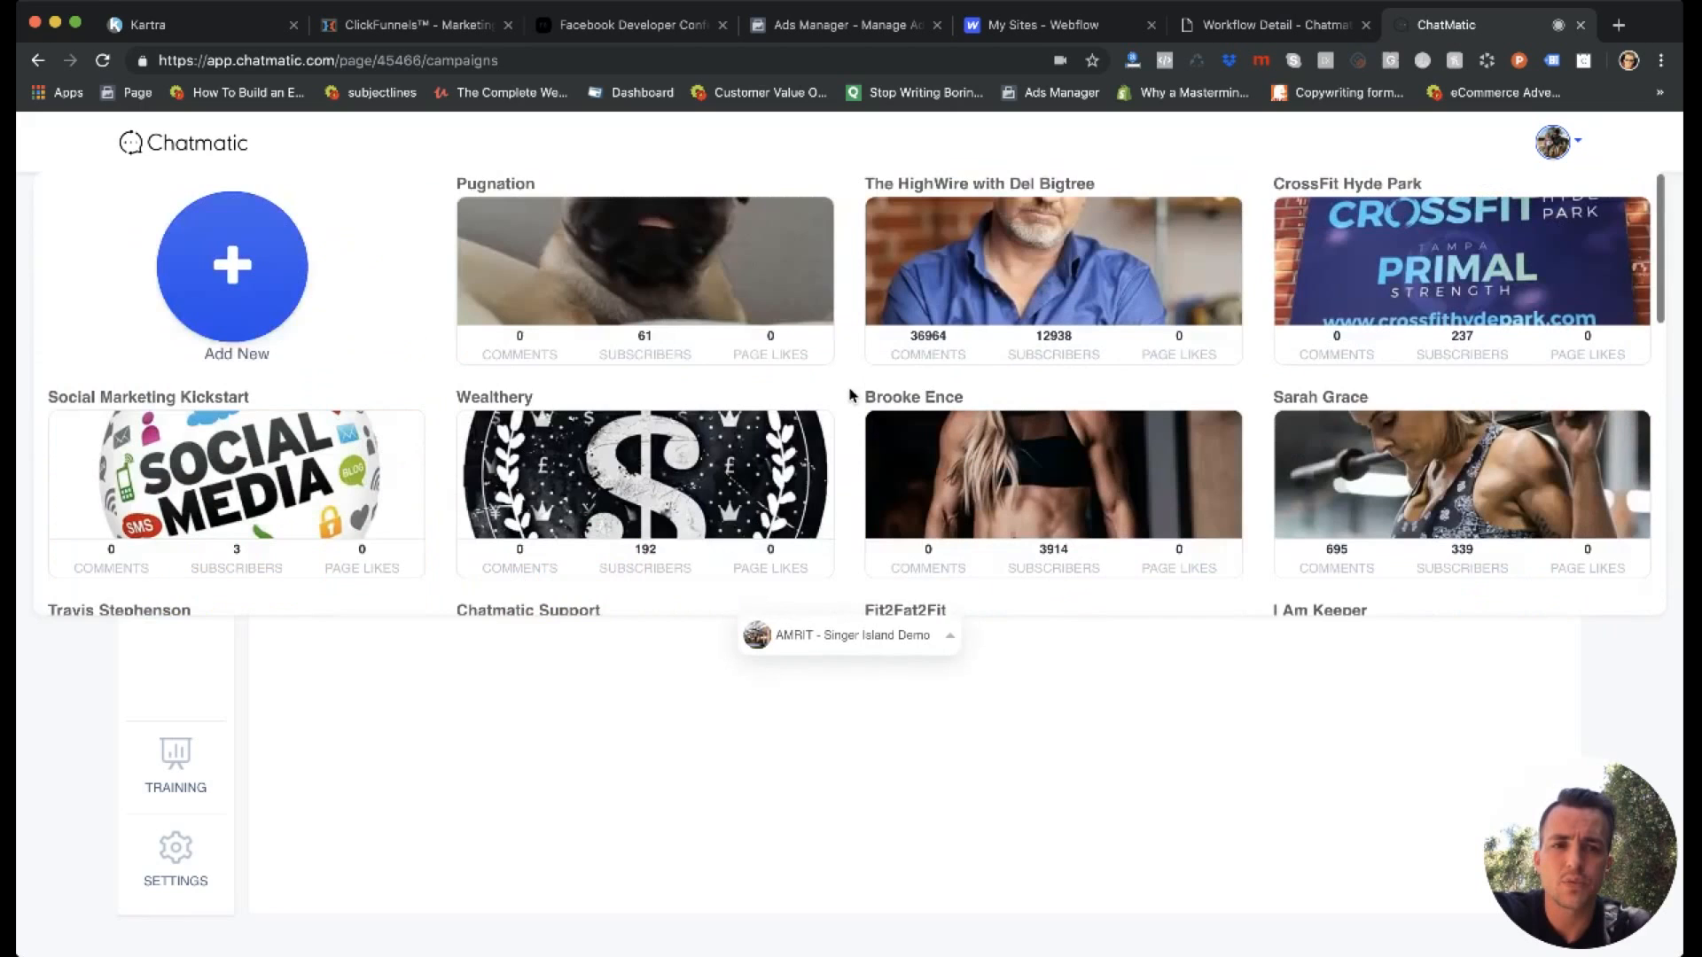
click(815, 649)
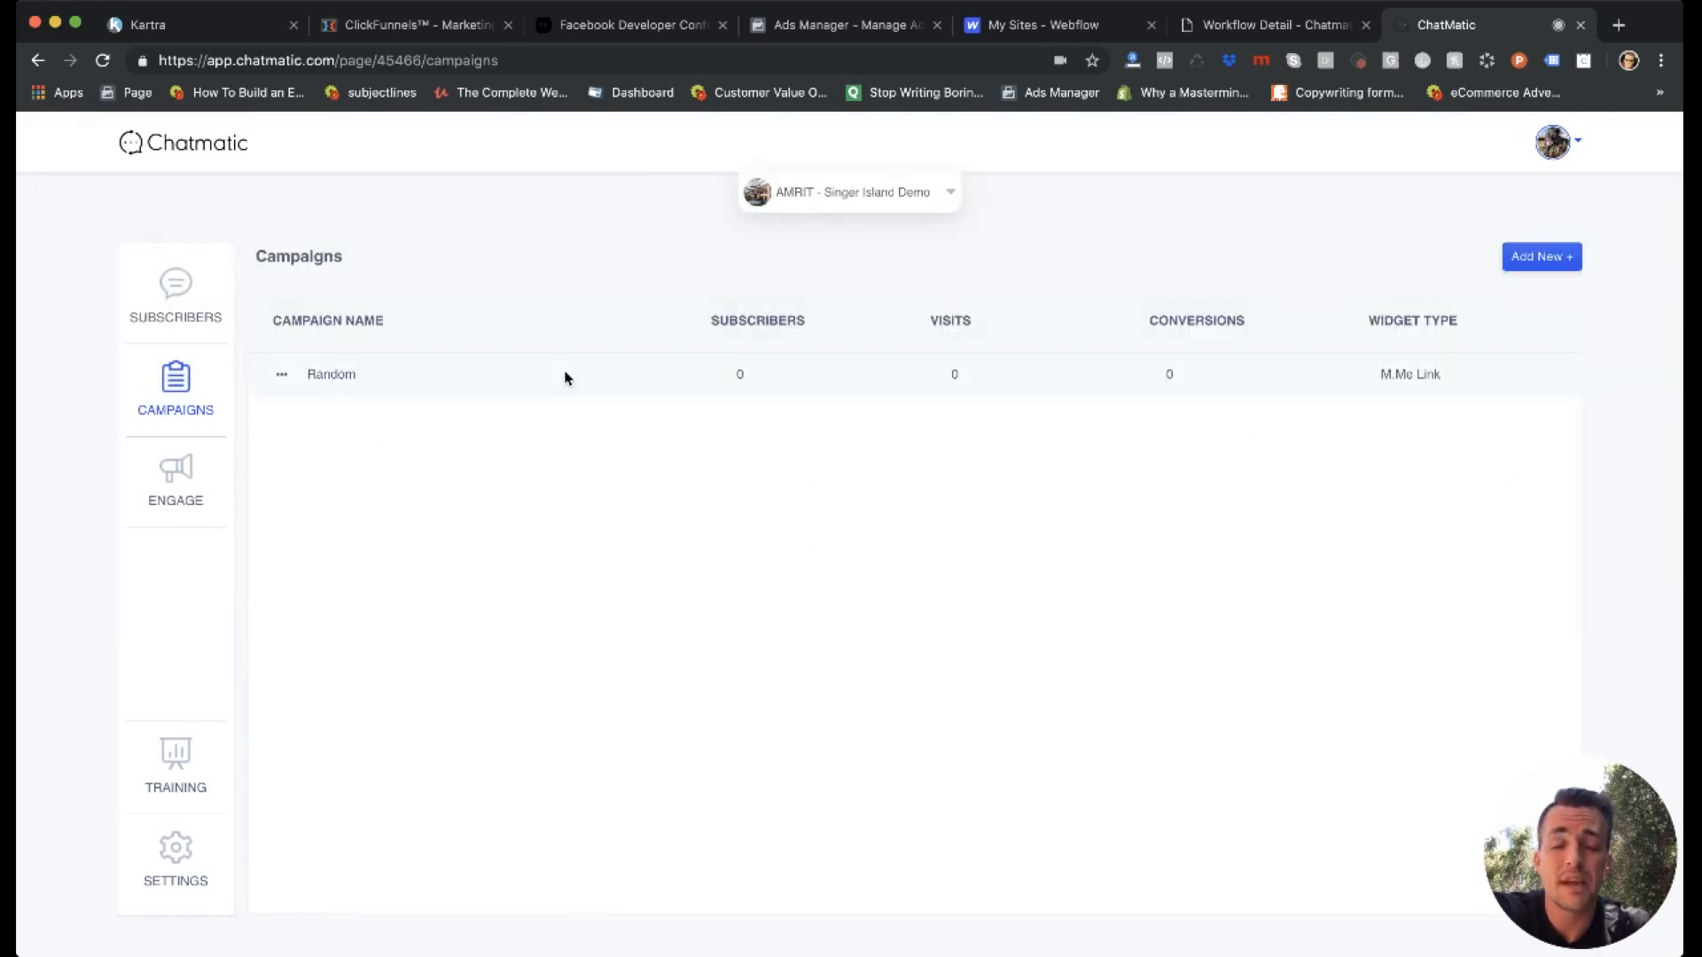